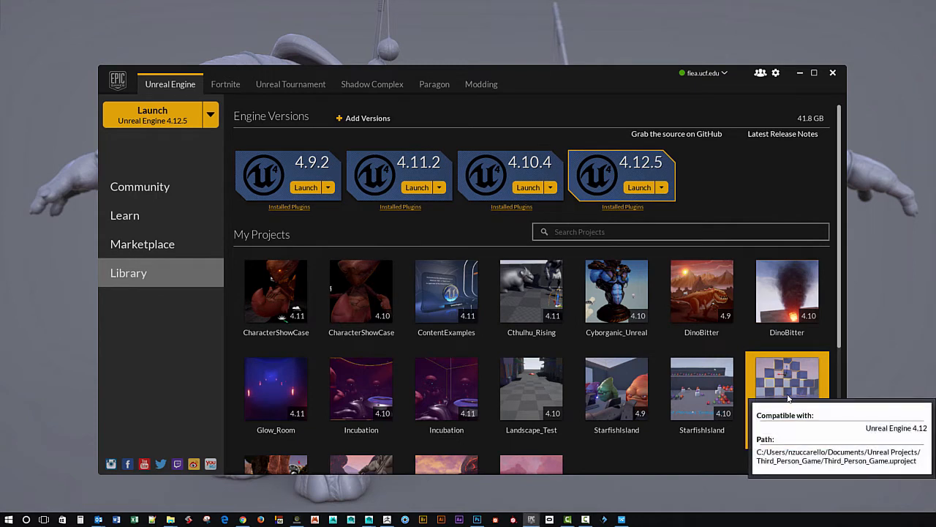
Step: Open the Third_Person_Game project from the project library, switching to the Unreal Editor
{"action": "double_click", "coordinate": [810, 433]}
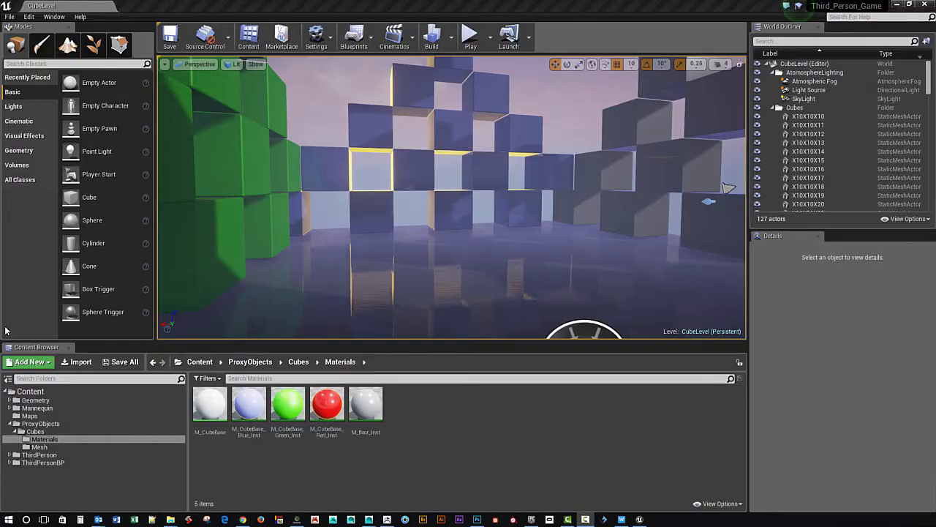
{"action": "left_click_drag", "start_coordinate": [447, 251], "coordinate": [607, 264]}
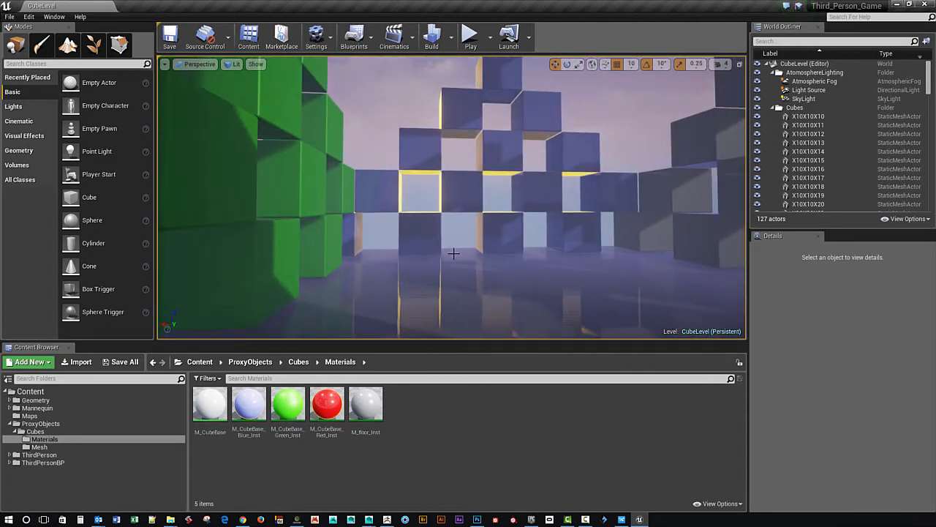
{"action": "left_click_drag", "start_coordinate": [453, 253], "coordinate": [424, 259]}
{"action": "right_click_drag", "start_coordinate": [442, 258], "coordinate": [441, 214]}
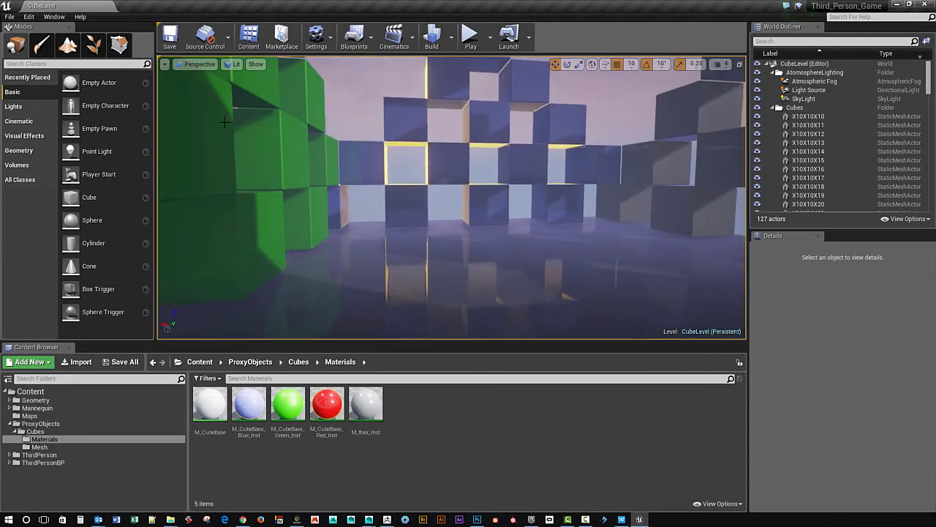
{"action": "right_click_drag", "start_coordinate": [242, 152], "coordinate": [232, 152]}
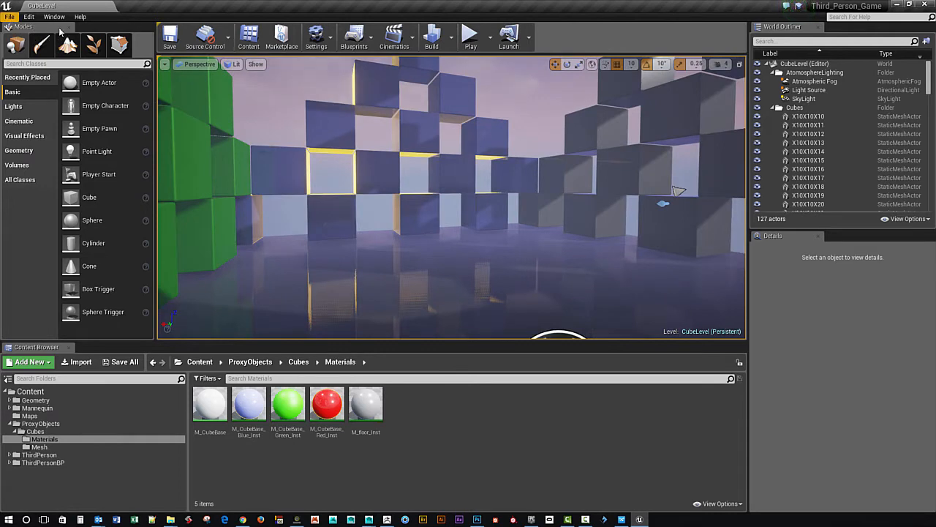
Step: Save the current level as a copy named MineCraftCubeLevel in the Maps folder
{"action": "left_click", "coordinate": [9, 16]}
{"action": "left_click", "coordinate": [31, 67]}
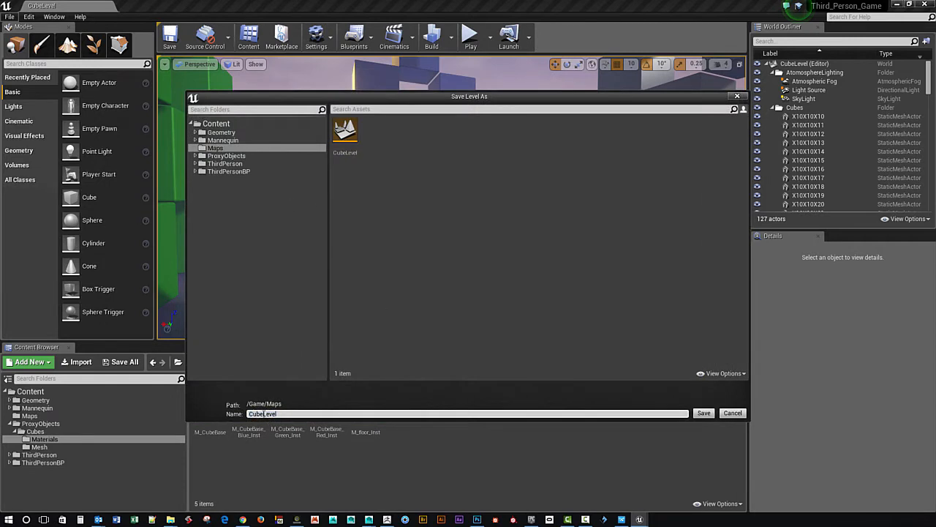
{"action": "type", "text": "MineCraft"}
{"action": "key", "text": "Return"}
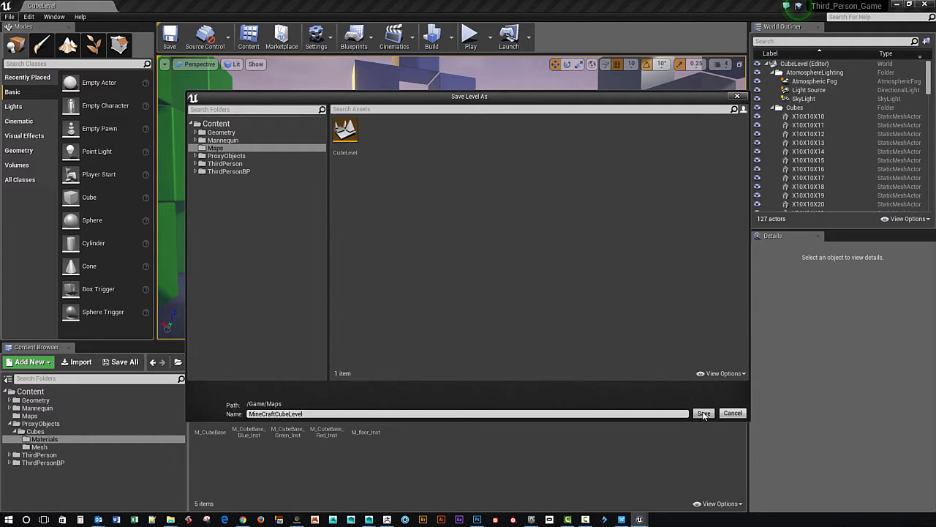
Step: Delete all cube actors in the Cubes folder, from X10X10X10 through X10X10X121, accepting deletion of every referenced actor
{"action": "right_click_drag", "start_coordinate": [501, 204], "coordinate": [530, 264]}
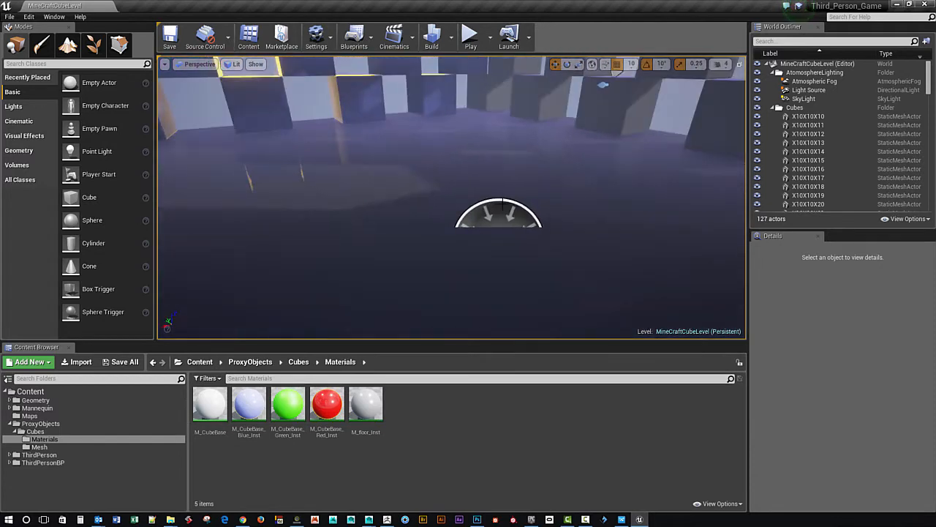
{"action": "scroll", "coordinate": [501, 205], "scroll_direction": "down", "scroll_amount": 8}
{"action": "right_click_drag", "start_coordinate": [502, 204], "coordinate": [474, 168]}
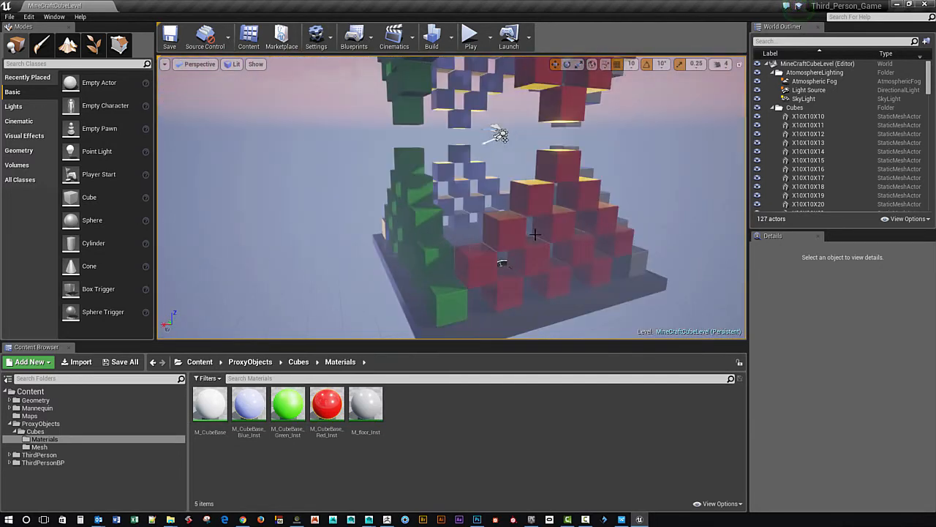
{"action": "mouse_move", "coordinate": [572, 249]}
{"action": "right_mouse_down"}
{"action": "mouse_move", "coordinate": [591, 214]}
{"action": "mouse_move", "coordinate": [572, 265]}
{"action": "right_mouse_up"}
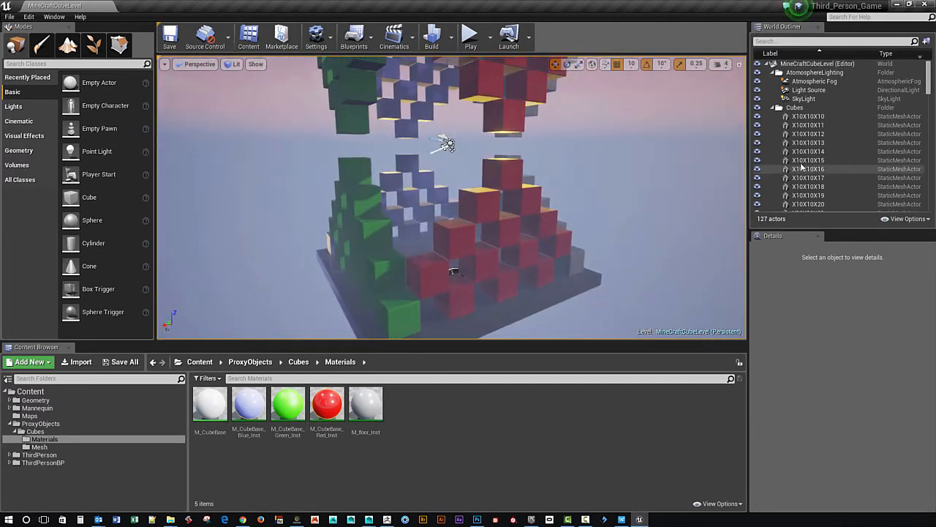
{"action": "left_click", "coordinate": [799, 123]}
{"action": "scroll", "coordinate": [817, 199], "scroll_direction": "down", "scroll_amount": 1}
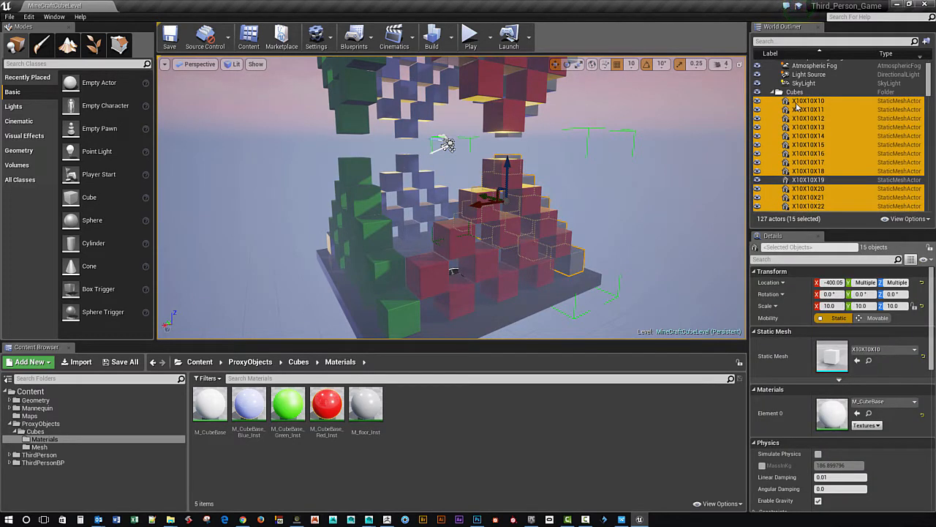
{"action": "scroll", "coordinate": [811, 173], "scroll_direction": "down", "scroll_amount": 10}
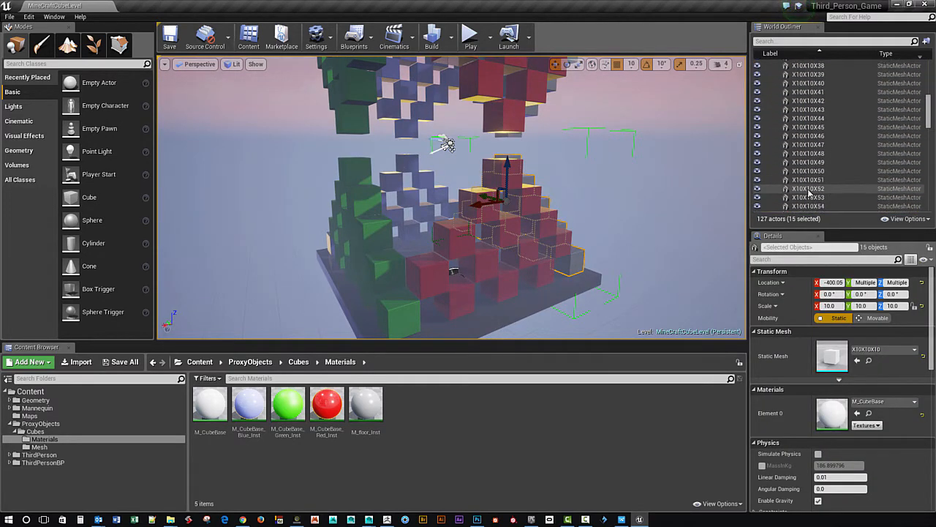
{"action": "scroll", "coordinate": [809, 192], "scroll_direction": "down", "scroll_amount": 13}
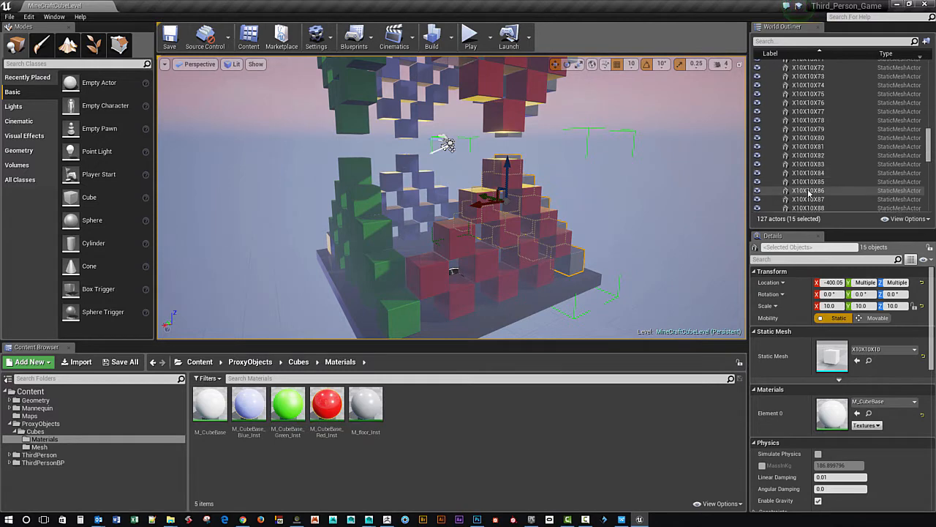
{"action": "scroll", "coordinate": [810, 192], "scroll_direction": "down", "scroll_amount": 8}
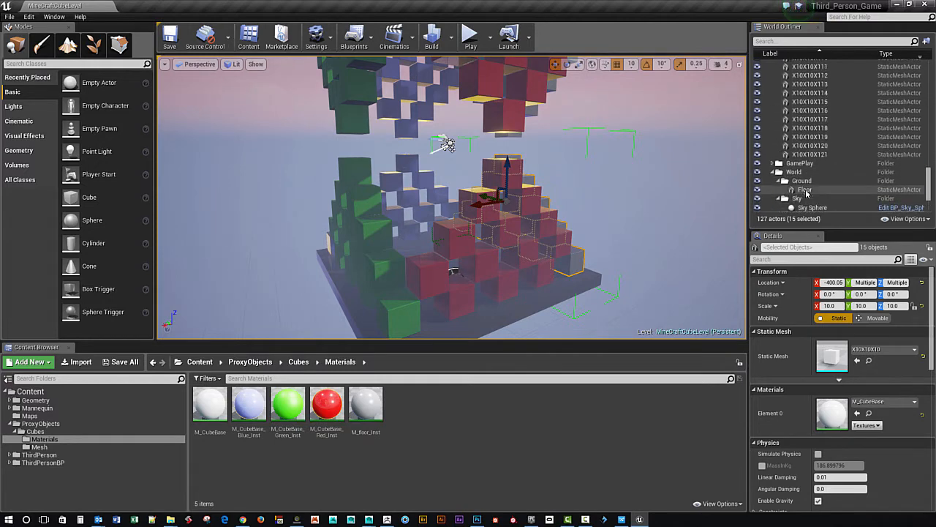
{"action": "left_click", "coordinate": [814, 157], "text": "shift"}
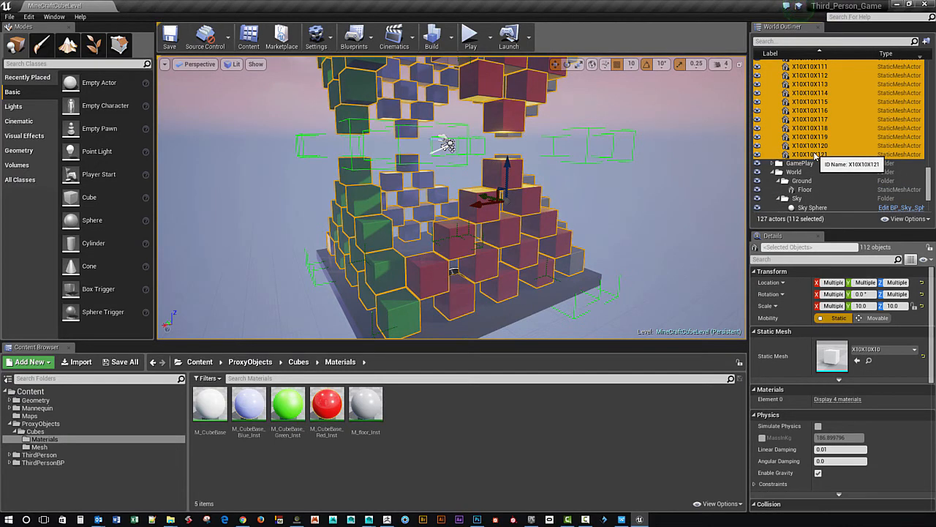
{"action": "key", "text": "Delete"}
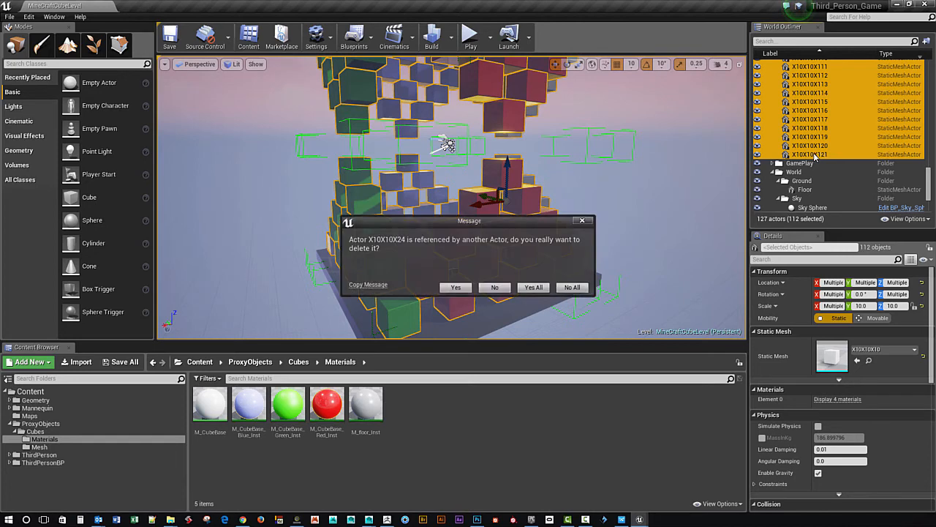
{"action": "left_click", "coordinate": [534, 287]}
{"action": "right_click_drag", "start_coordinate": [574, 278], "coordinate": [353, 254]}
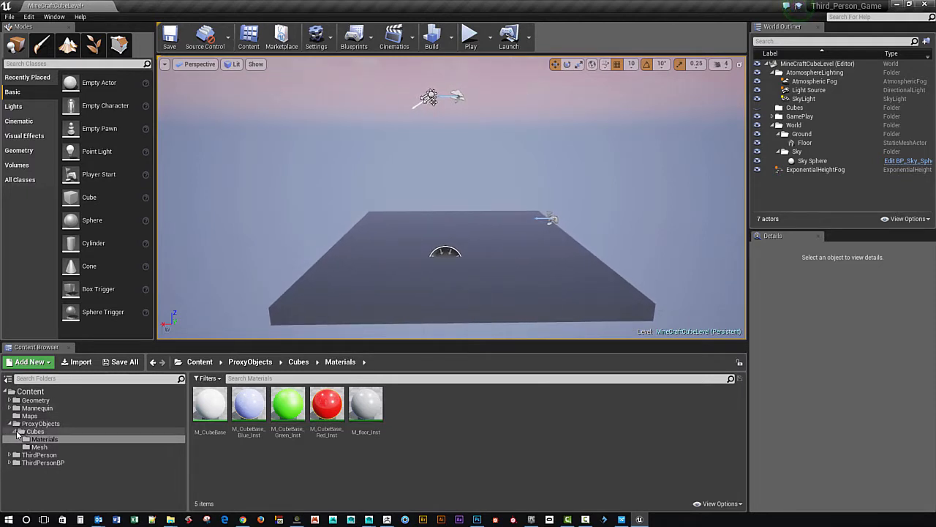
Step: Create a new content folder named MineCraftish_Cubes inside ProxyObjects
{"action": "left_click", "coordinate": [18, 433]}
{"action": "left_click", "coordinate": [41, 423]}
{"action": "right_click", "coordinate": [42, 425]}
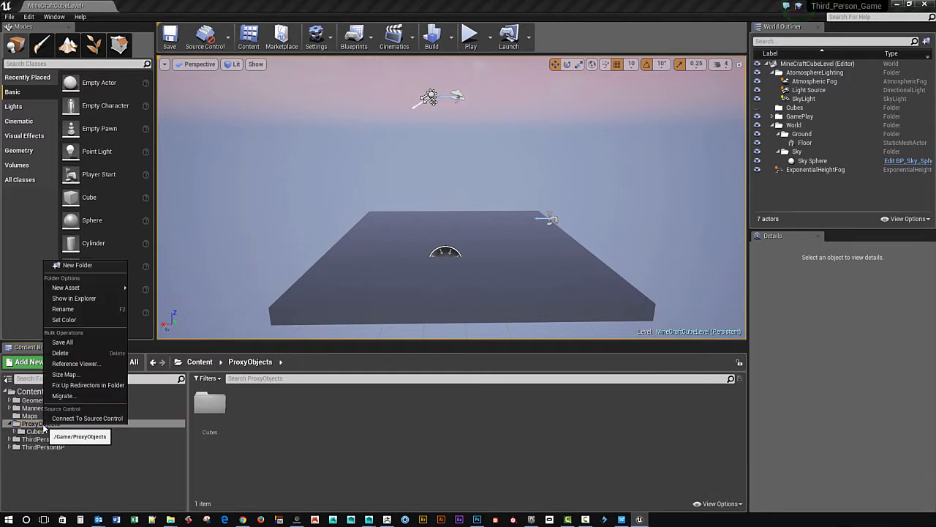
{"action": "left_click", "coordinate": [103, 266]}
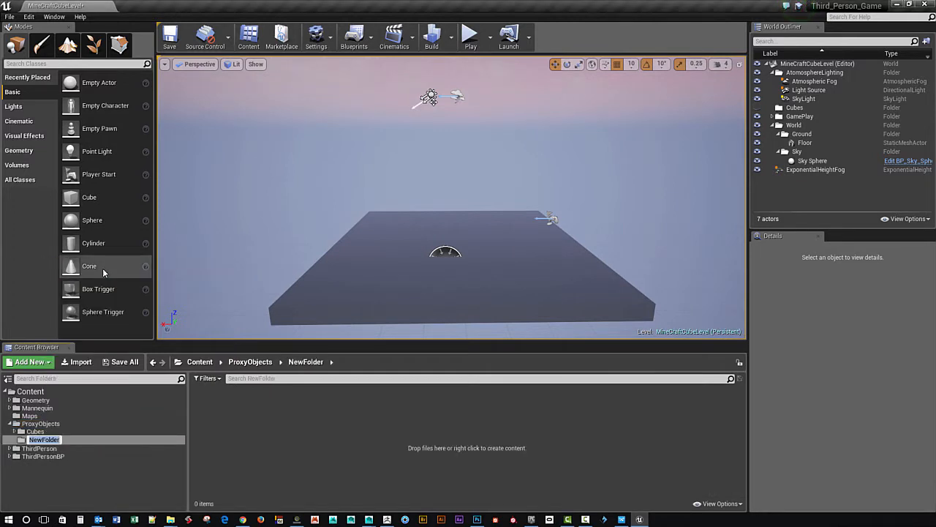
{"action": "type", "text": "M"}
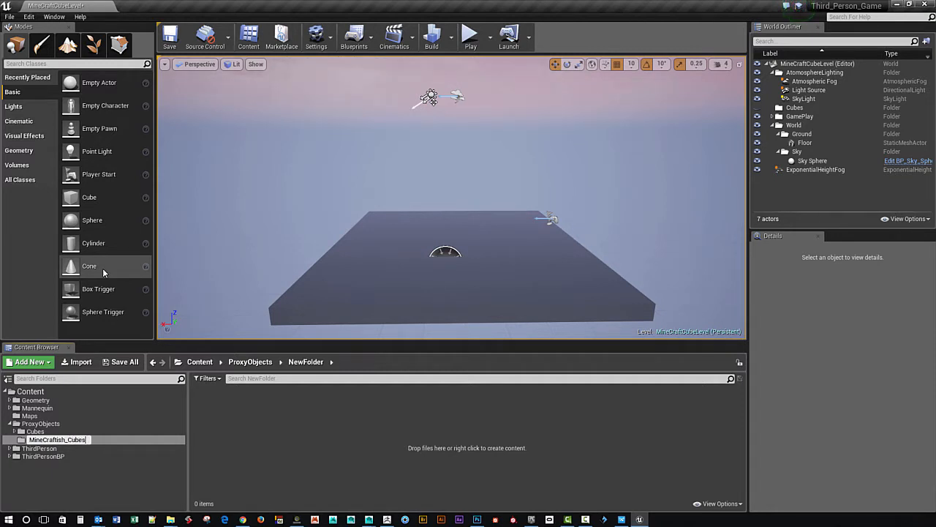
{"action": "type", "text": "ineCraftish_Cubes"}
{"action": "key", "text": "Return"}
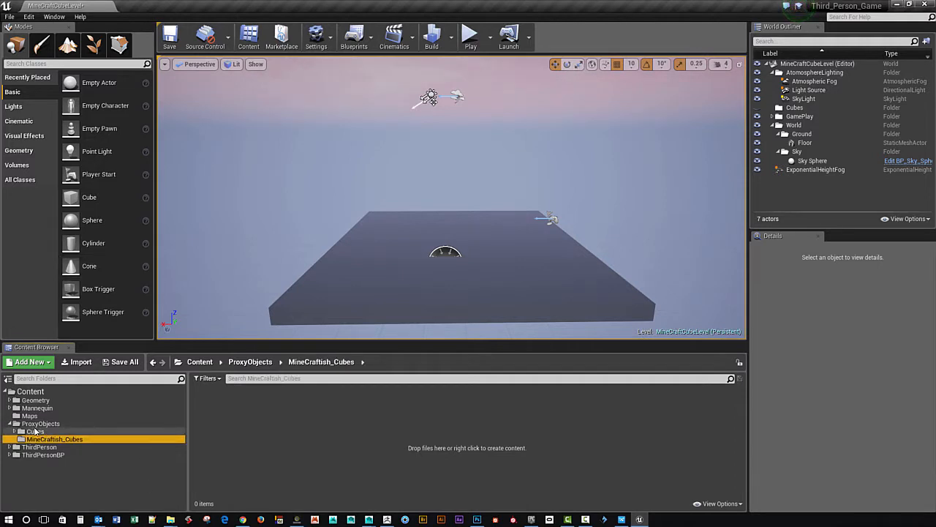
Step: Add two subfolders named Meshes and Materials inside the MineCraftish_Cubes folder
{"action": "right_click", "coordinate": [231, 424]}
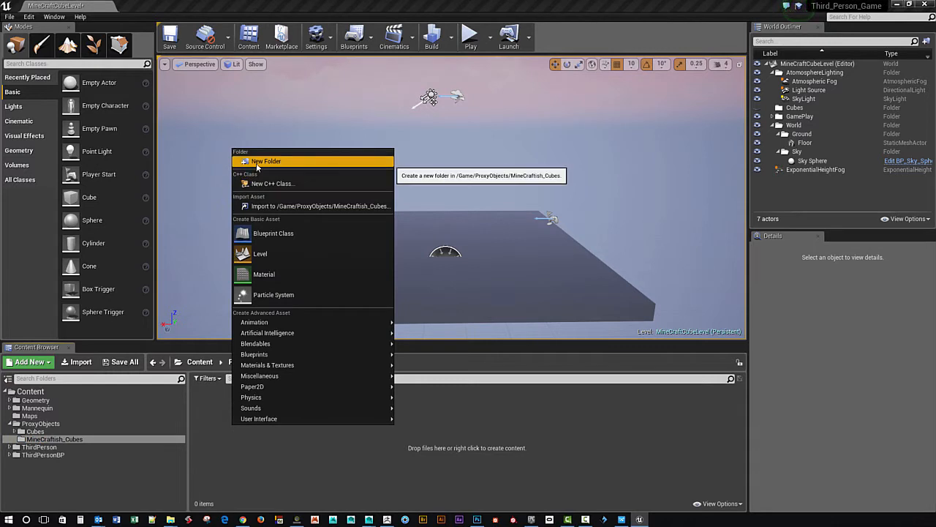
{"action": "left_click", "coordinate": [256, 163]}
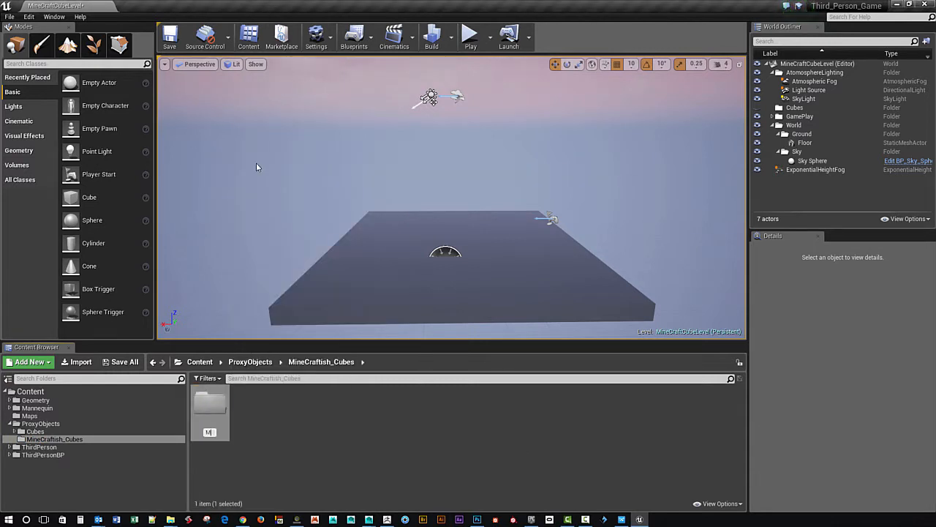
{"action": "key", "text": "Return"}
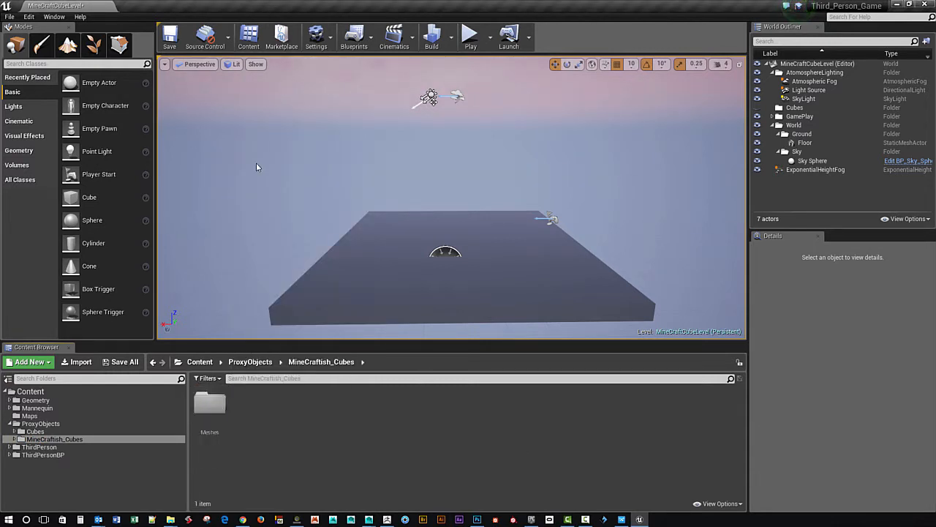
{"action": "right_click", "coordinate": [256, 430]}
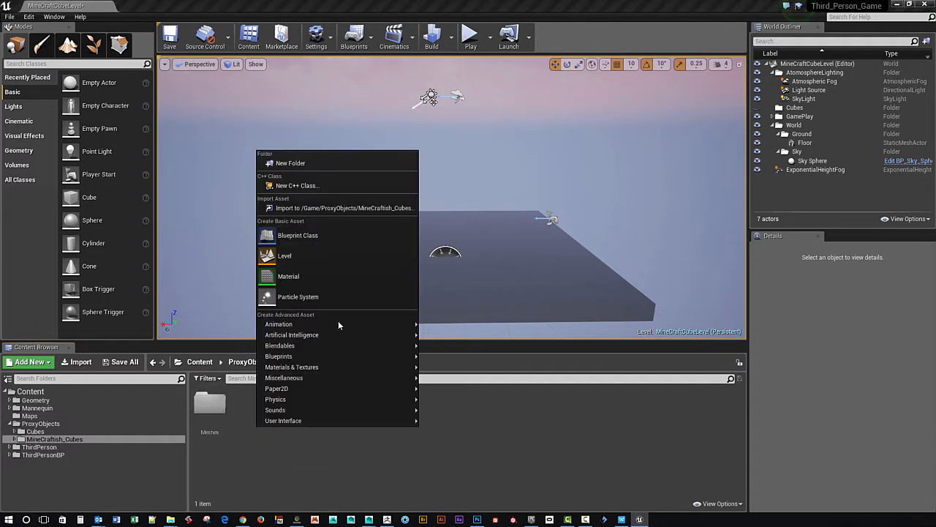
{"action": "left_click", "coordinate": [296, 164]}
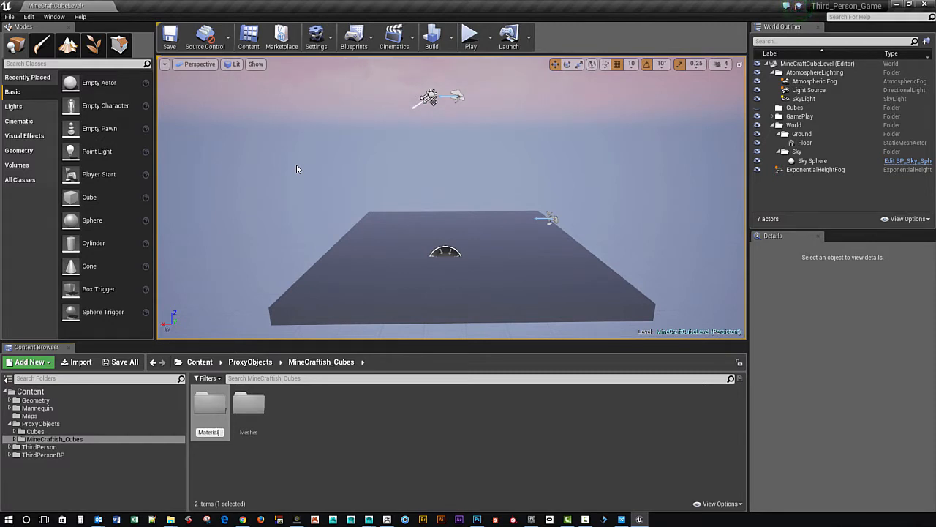
{"action": "key", "text": "Return"}
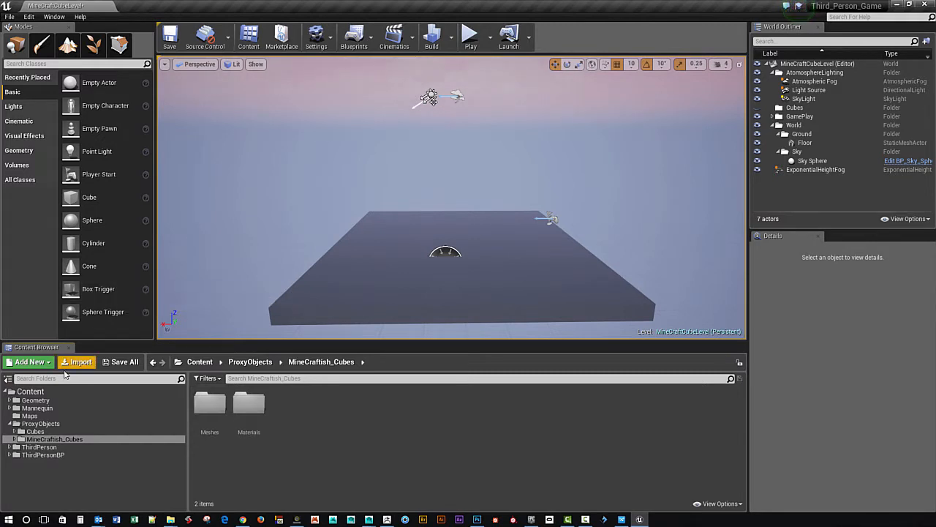
Step: Copy the M_CubeBase material from Cubes/Materials into MineCraftish_Cubes/Materials and open that destination folder
{"action": "left_click", "coordinate": [15, 431]}
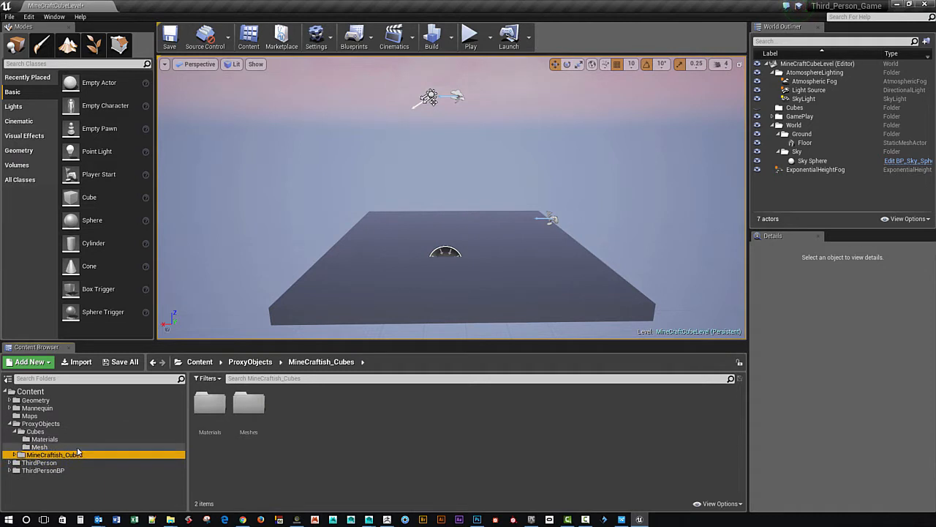
{"action": "left_click", "coordinate": [44, 440]}
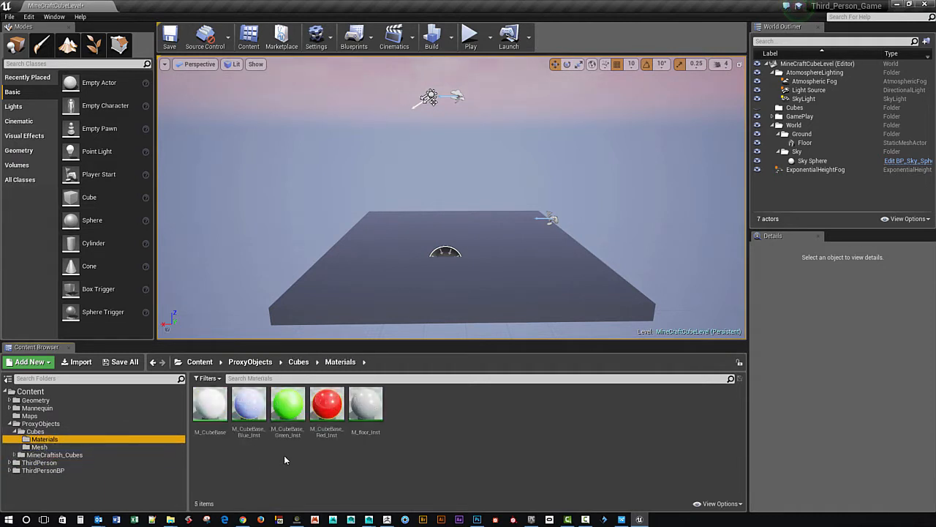
{"action": "left_click_drag", "start_coordinate": [294, 340], "coordinate": [293, 325]}
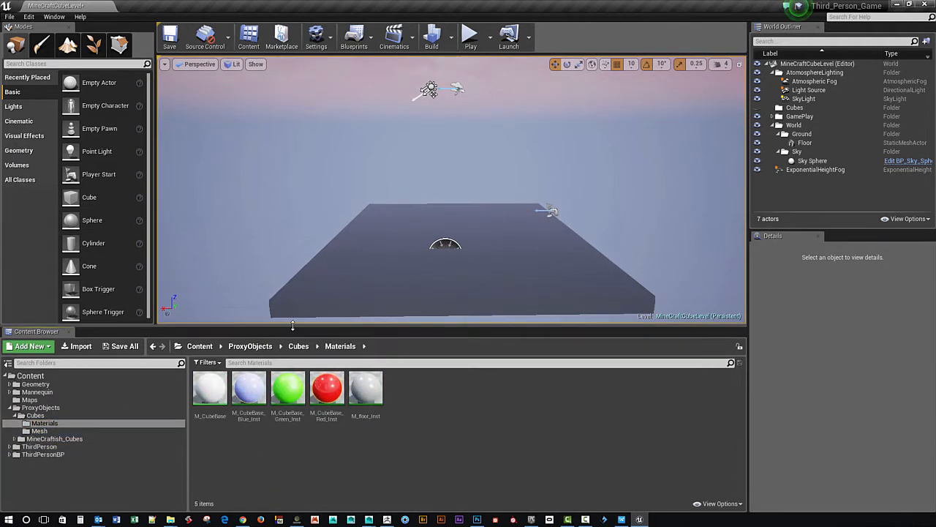
{"action": "left_click", "coordinate": [209, 392]}
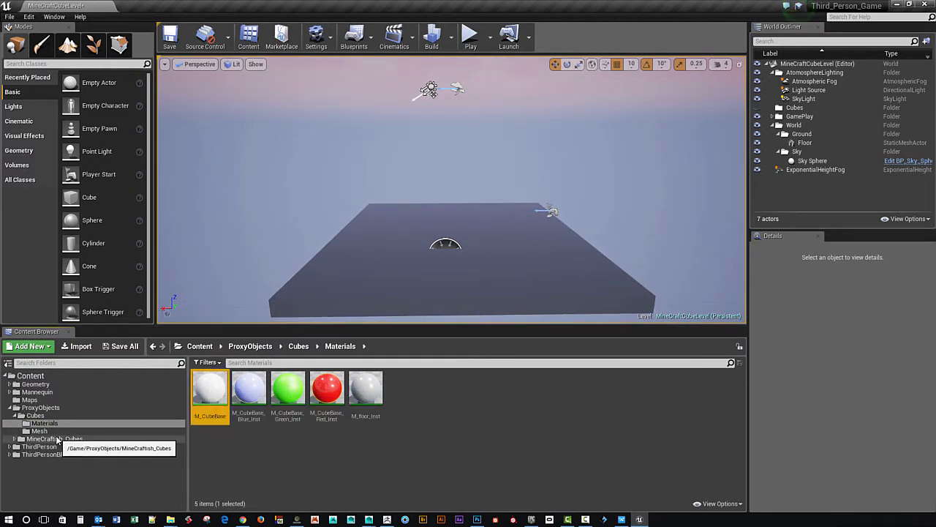
{"action": "left_click", "coordinate": [14, 438]}
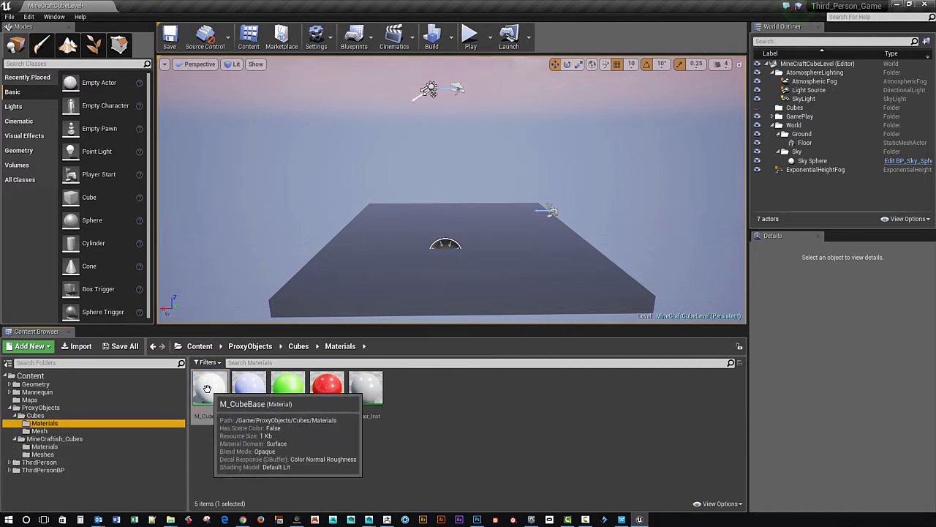
{"action": "left_click_drag", "start_coordinate": [210, 389], "coordinate": [123, 447]}
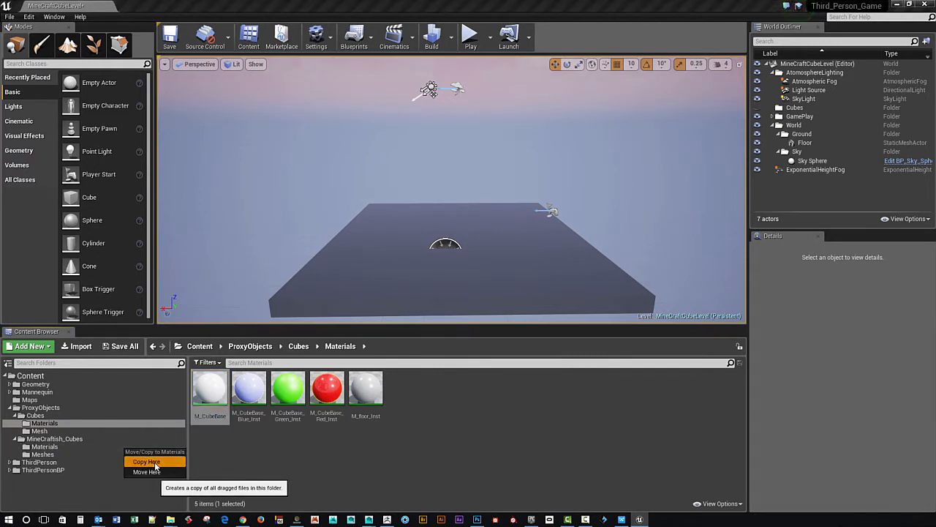
{"action": "left_click", "coordinate": [146, 461]}
{"action": "left_click", "coordinate": [46, 447]}
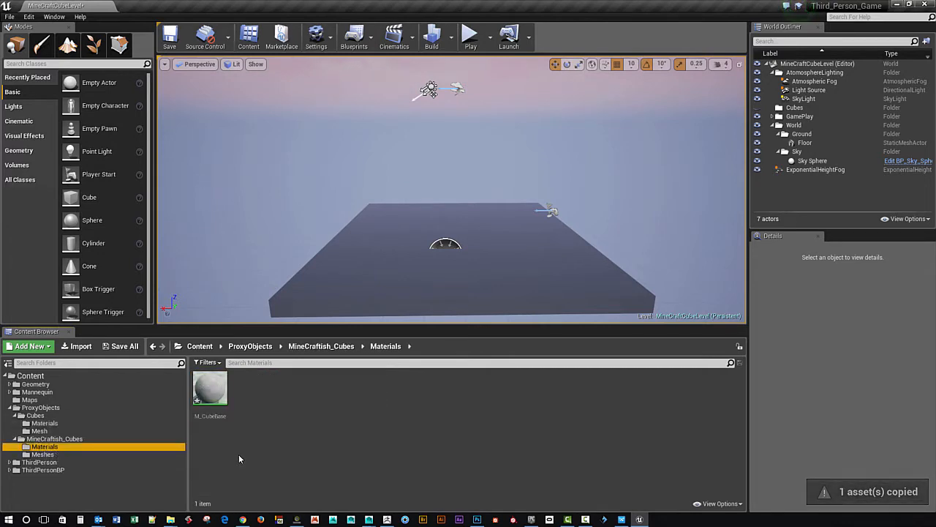
{"action": "left_click", "coordinate": [212, 417]}
{"action": "double_click", "coordinate": [212, 418]}
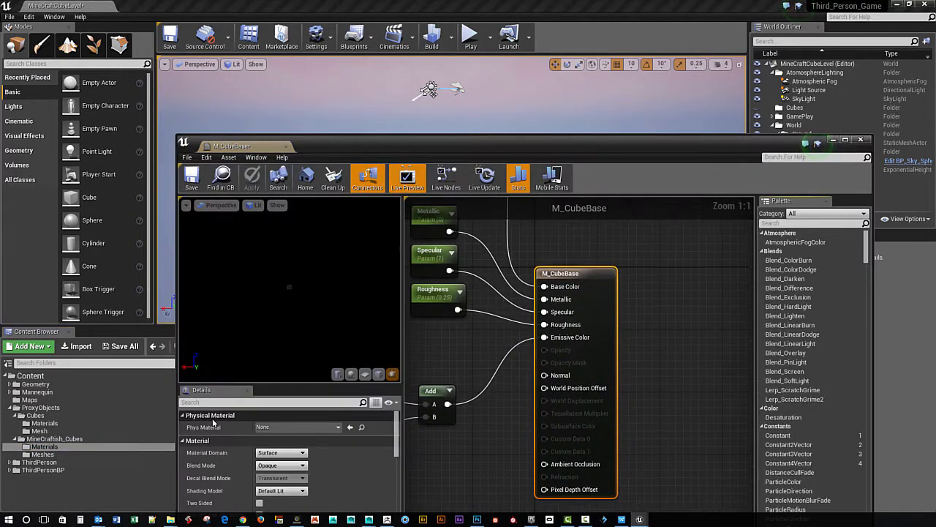
{"action": "left_click", "coordinate": [860, 139]}
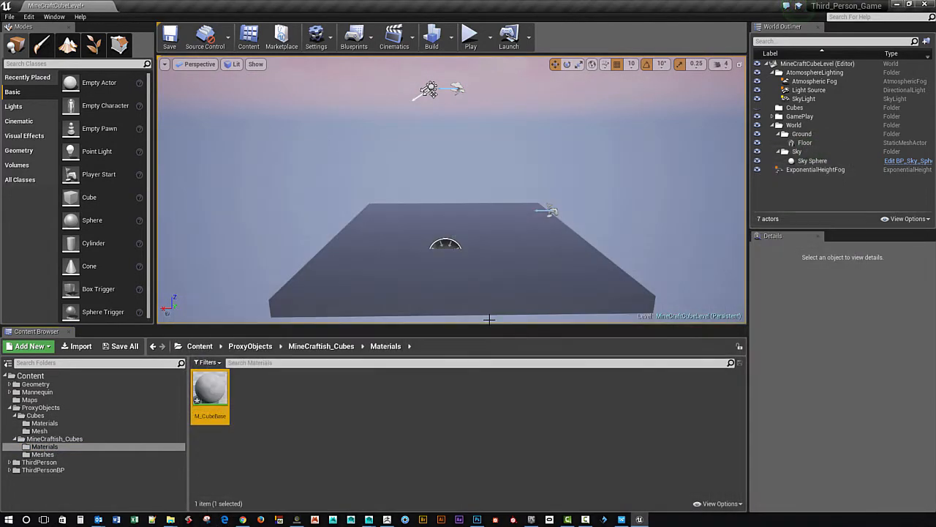
Step: Rename the copied M_CubeBase material as M_MineCraftishCubeBase
{"action": "left_click", "coordinate": [213, 416]}
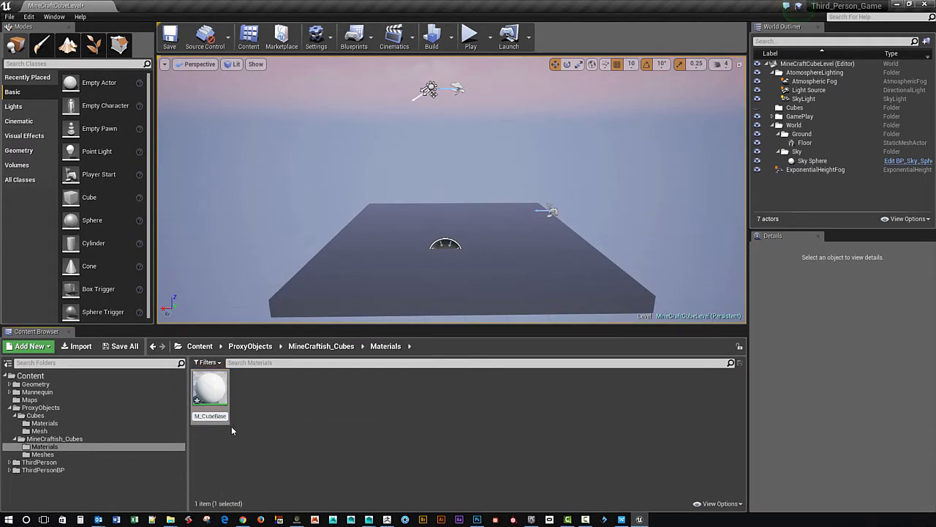
{"action": "type", "text": "MineCraftish"}
{"action": "key", "text": "Return"}
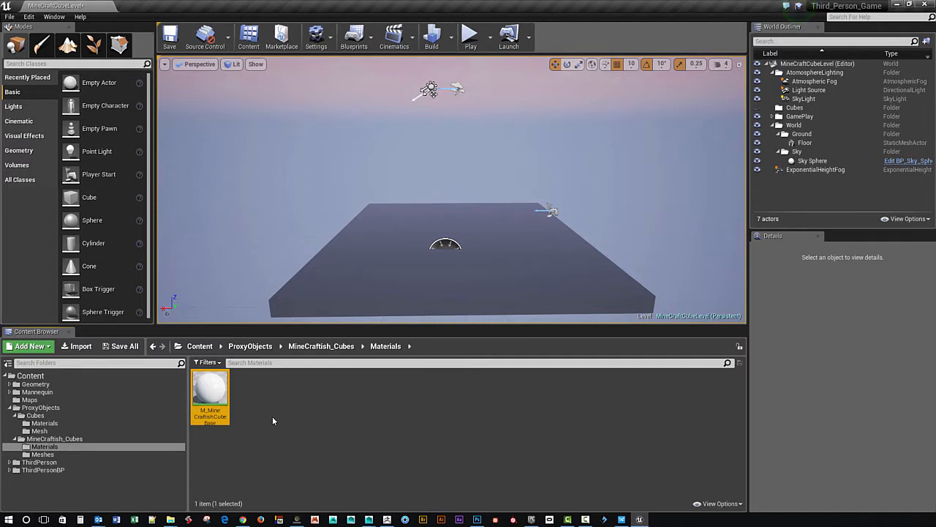
Step: Import MineCraft_Block_10X10X10.fbx from Week_002/ToolsAndResources/FBX into MineCraftish_Cubes/Meshes with auto-generated collision, without materials or textures
{"action": "left_click", "coordinate": [67, 454]}
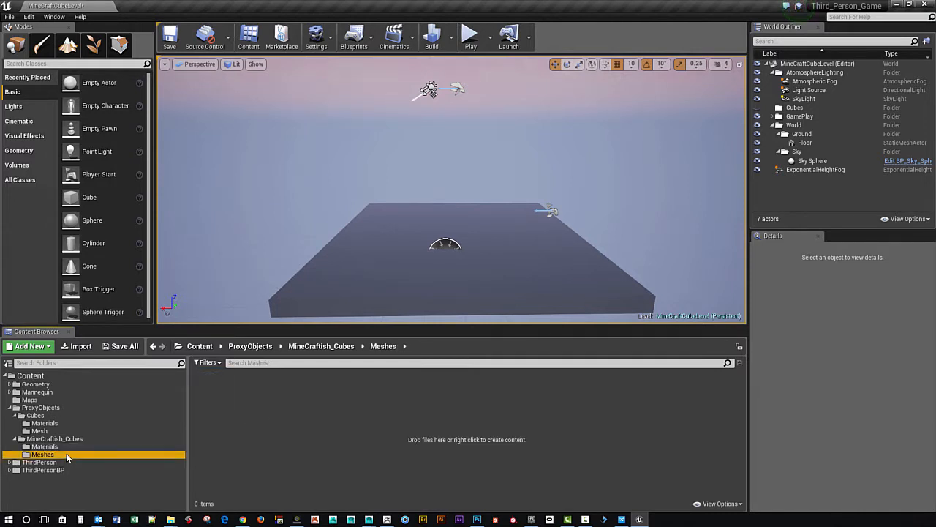
{"action": "right_click", "coordinate": [245, 405]}
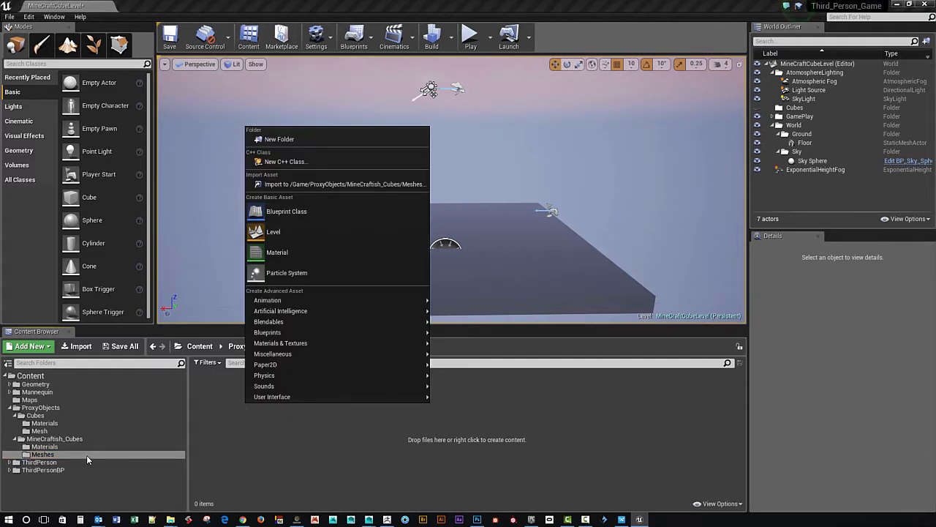
{"action": "left_click", "coordinate": [297, 184]}
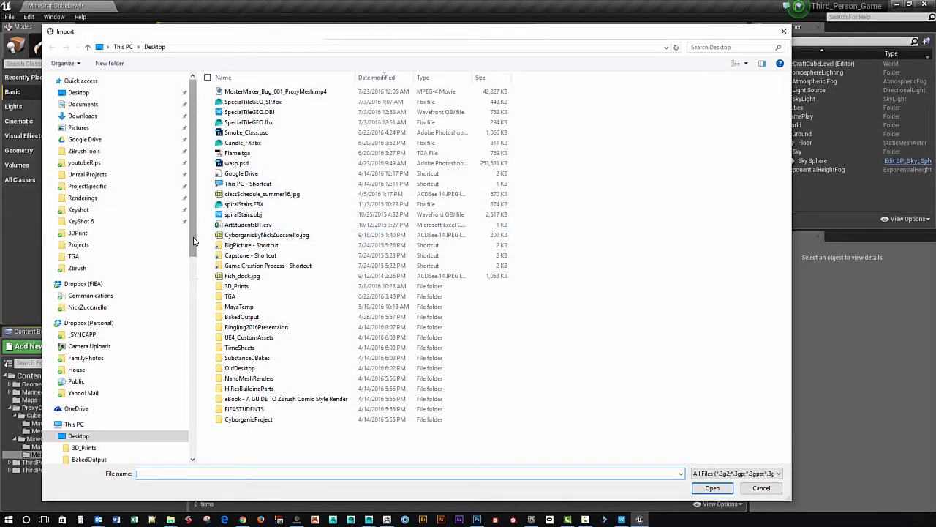
{"action": "left_click_drag", "start_coordinate": [193, 212], "coordinate": [193, 367]}
{"action": "key", "text": "F9"}
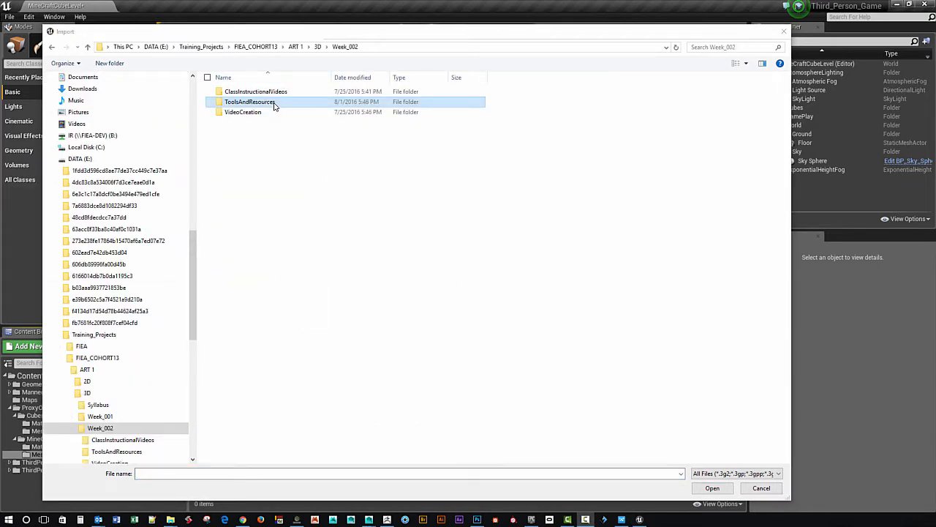
{"action": "double_click", "coordinate": [274, 106]}
{"action": "double_click", "coordinate": [247, 92]}
{"action": "left_click", "coordinate": [262, 93]}
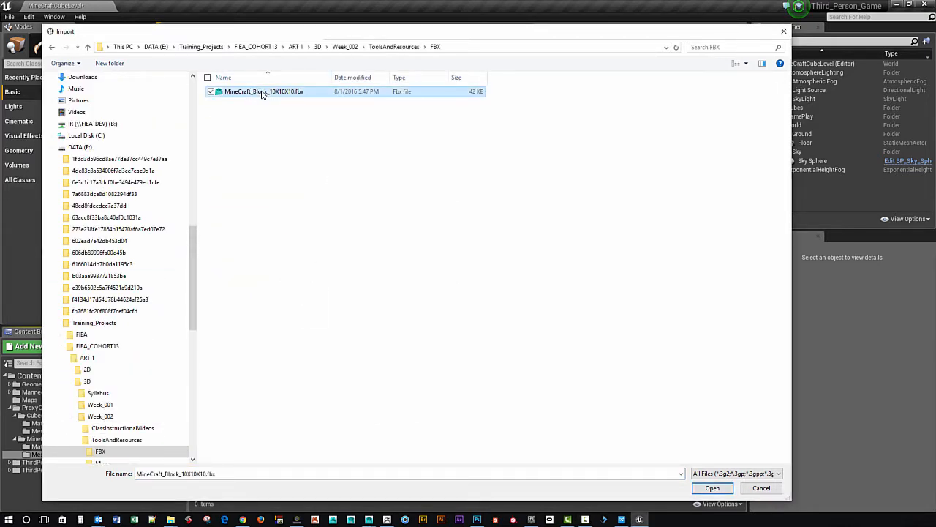
{"action": "left_click", "coordinate": [711, 488]}
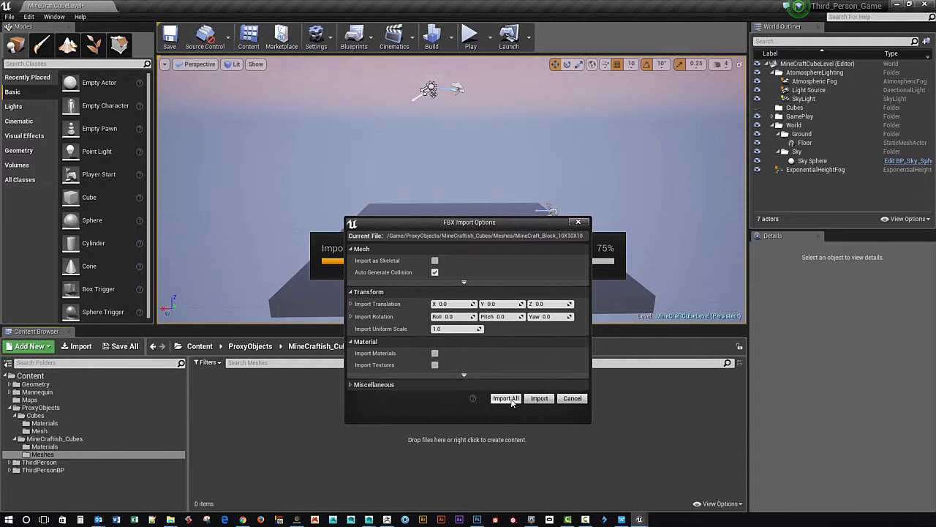
{"action": "left_click", "coordinate": [539, 398]}
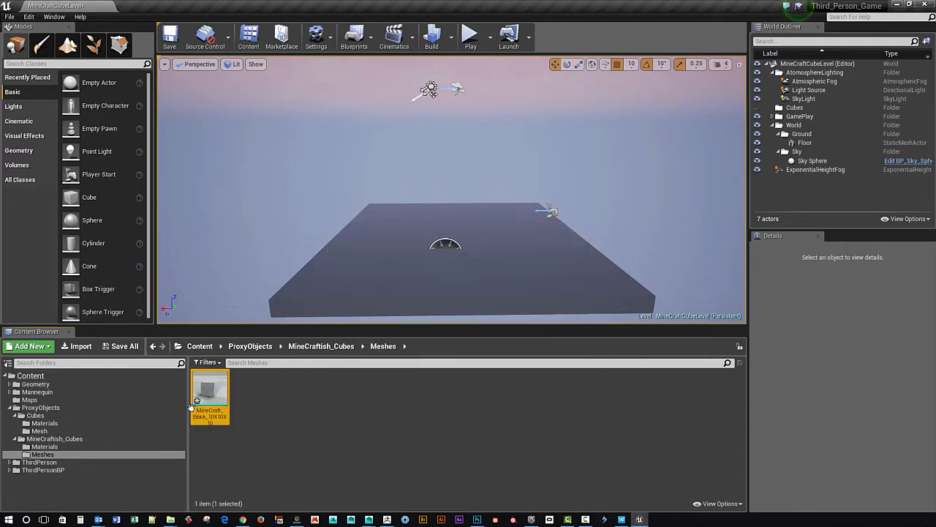
Step: Open the imported block mesh in its editor and examine its shape and collision from close up
{"action": "double_click", "coordinate": [210, 410]}
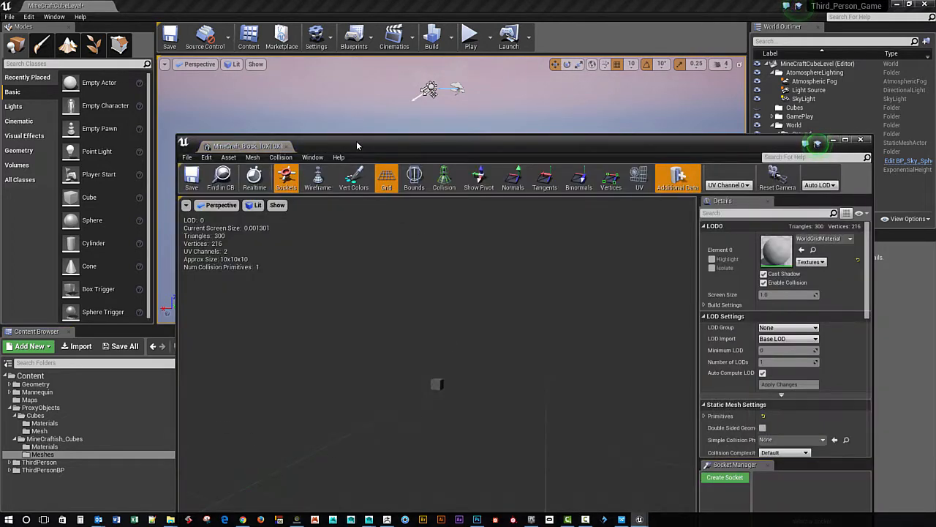
{"action": "left_click_drag", "start_coordinate": [356, 140], "coordinate": [345, 64]}
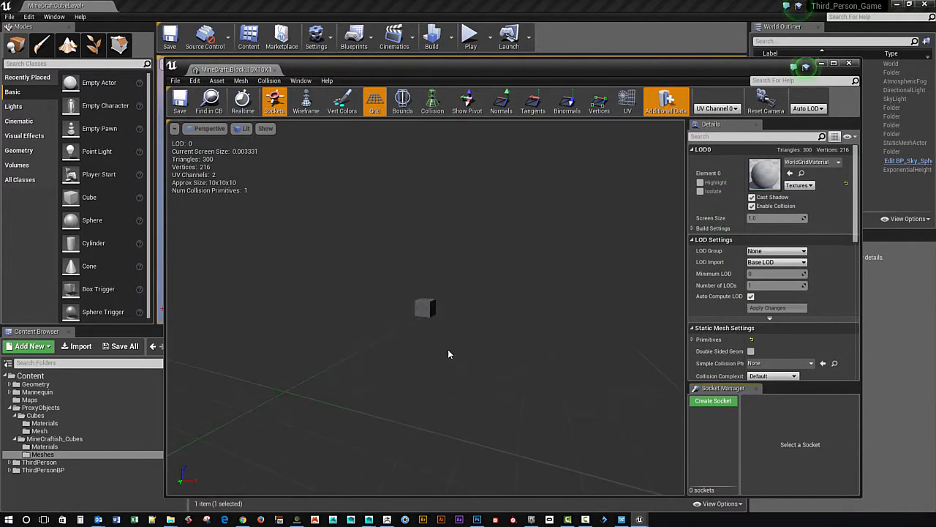
{"action": "left_click", "coordinate": [433, 108]}
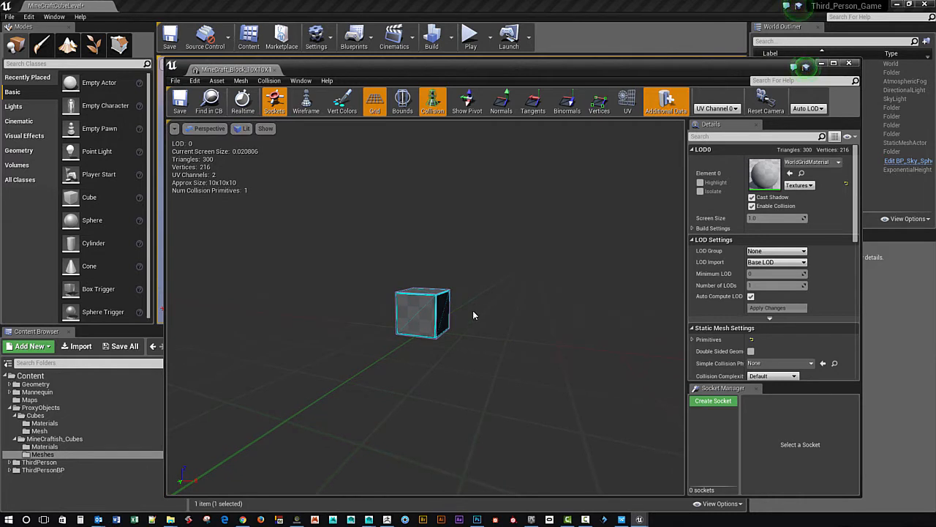
{"action": "middle_click_drag", "start_coordinate": [473, 315], "coordinate": [470, 366], "text": "alt"}
{"action": "mouse_move", "coordinate": [470, 365]}
{"action": "right_mouse_down", "text": "alt"}
{"action": "mouse_move", "coordinate": [439, 366]}
{"action": "mouse_move", "coordinate": [473, 366]}
{"action": "right_mouse_up", "text": "alt"}
{"action": "left_click_drag", "start_coordinate": [474, 366], "coordinate": [480, 384], "text": "alt"}
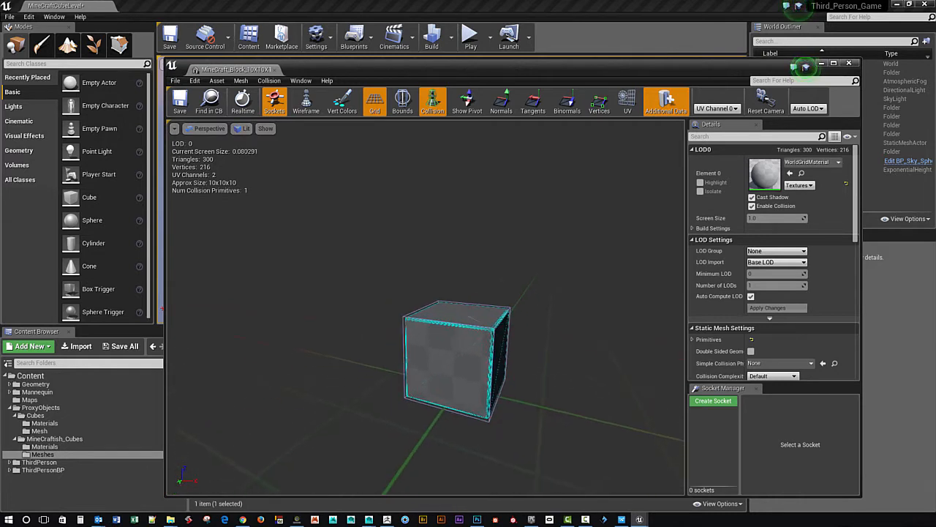
{"action": "right_click_drag", "start_coordinate": [476, 335], "coordinate": [502, 349]}
{"action": "mouse_move", "coordinate": [502, 349]}
{"action": "left_mouse_down"}
{"action": "mouse_move", "coordinate": [501, 311]}
{"action": "mouse_move", "coordinate": [503, 337]}
{"action": "left_mouse_up"}
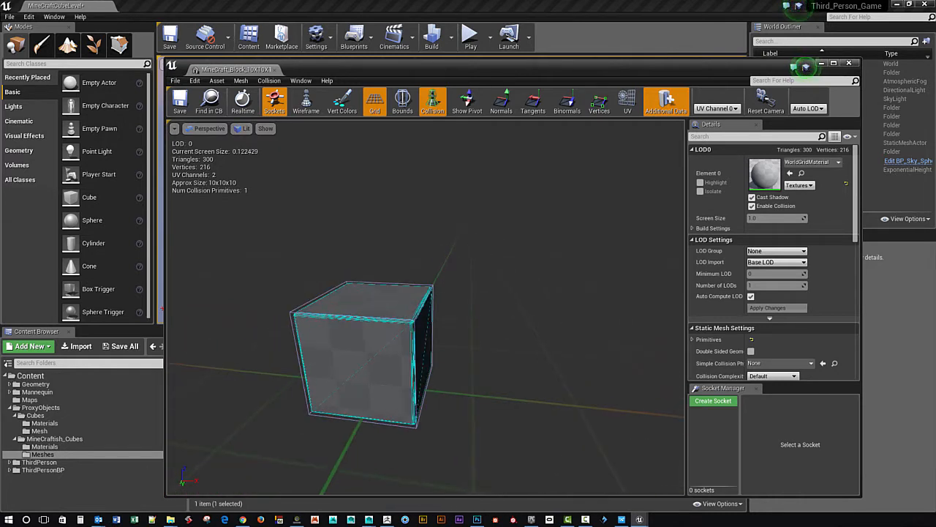
{"action": "left_click", "coordinate": [432, 103]}
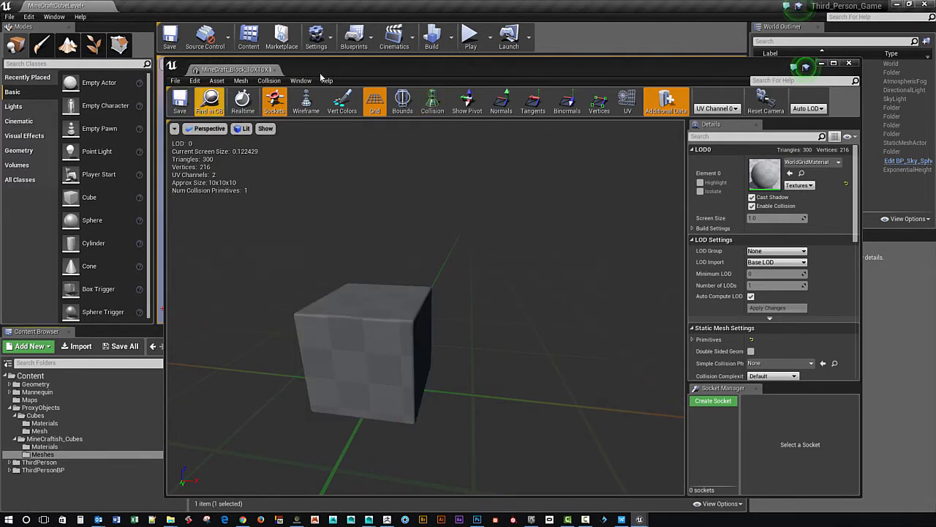
Step: Assign the M_MineCraftishCubeBase material to the block mesh's Element 0, save the mesh and close its editor
{"action": "left_click_drag", "start_coordinate": [318, 67], "coordinate": [457, 45]}
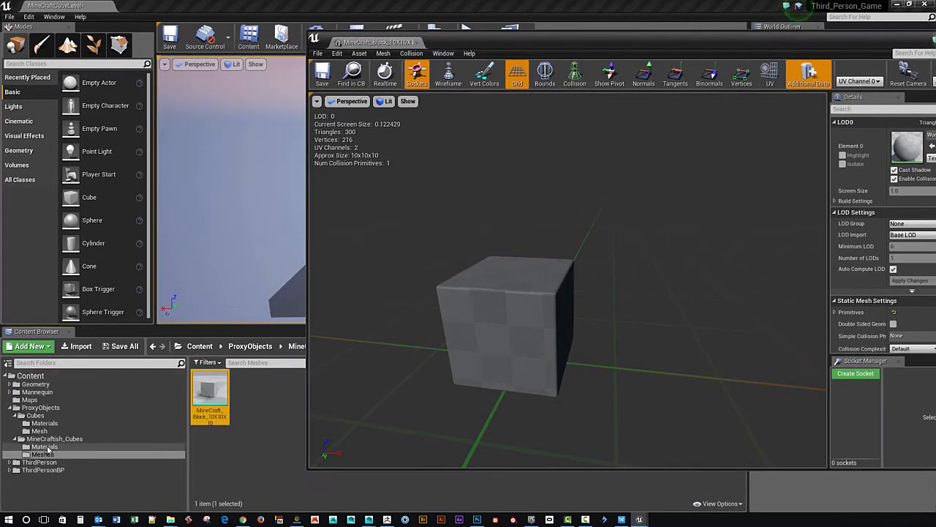
{"action": "left_click", "coordinate": [44, 447]}
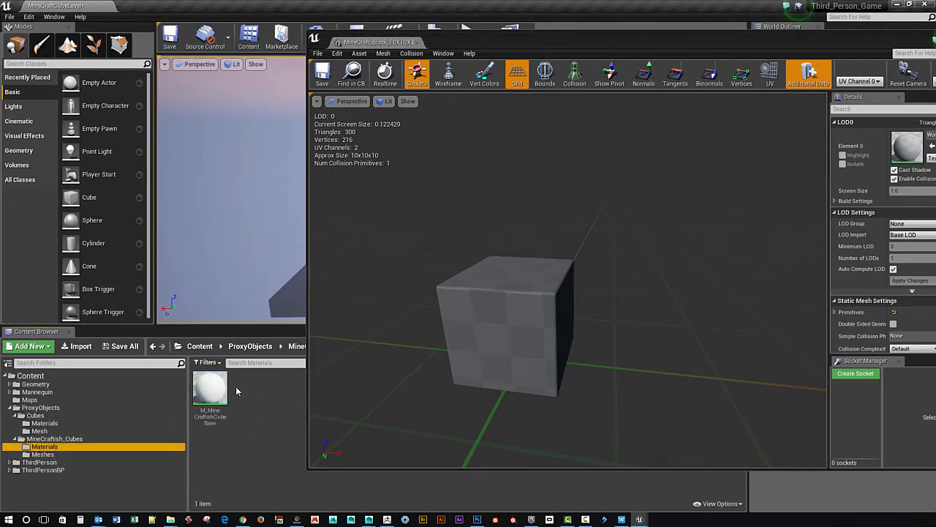
{"action": "left_click", "coordinate": [211, 392]}
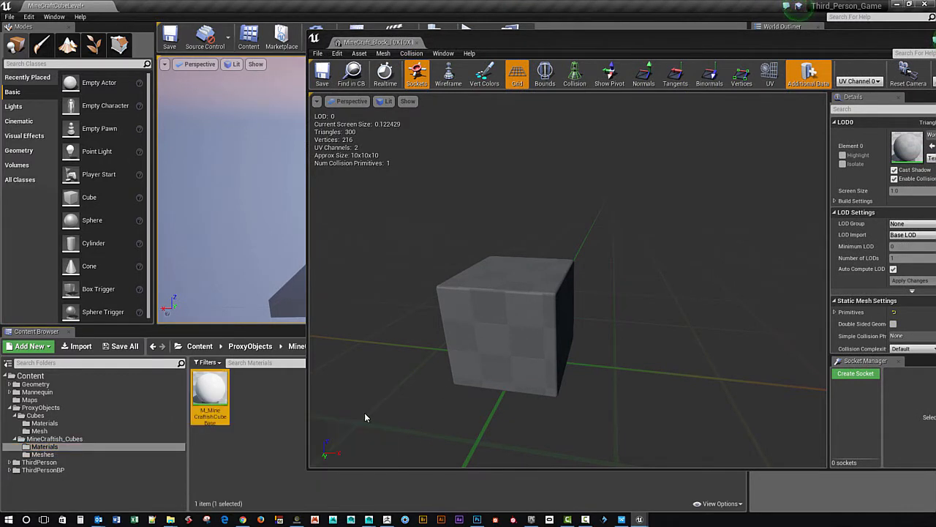
{"action": "left_click_drag", "start_coordinate": [510, 46], "coordinate": [398, 48]}
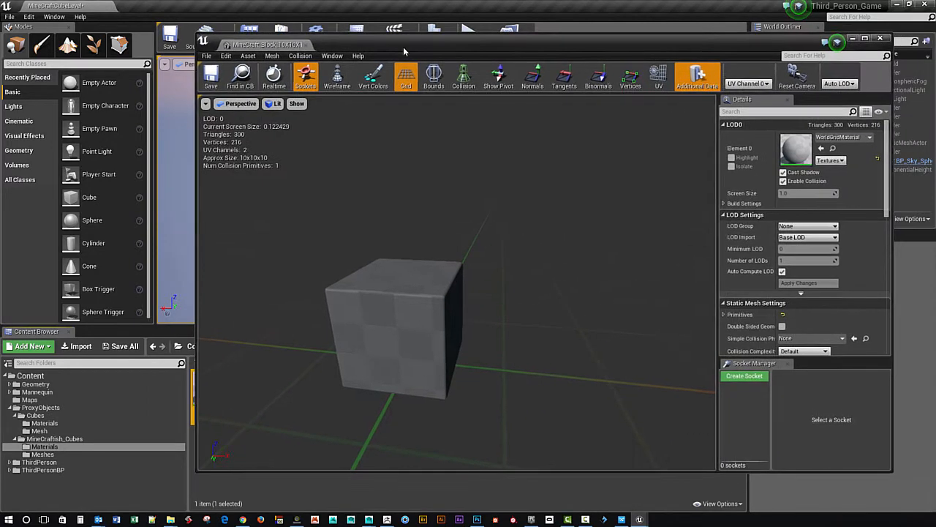
{"action": "left_click", "coordinate": [821, 148]}
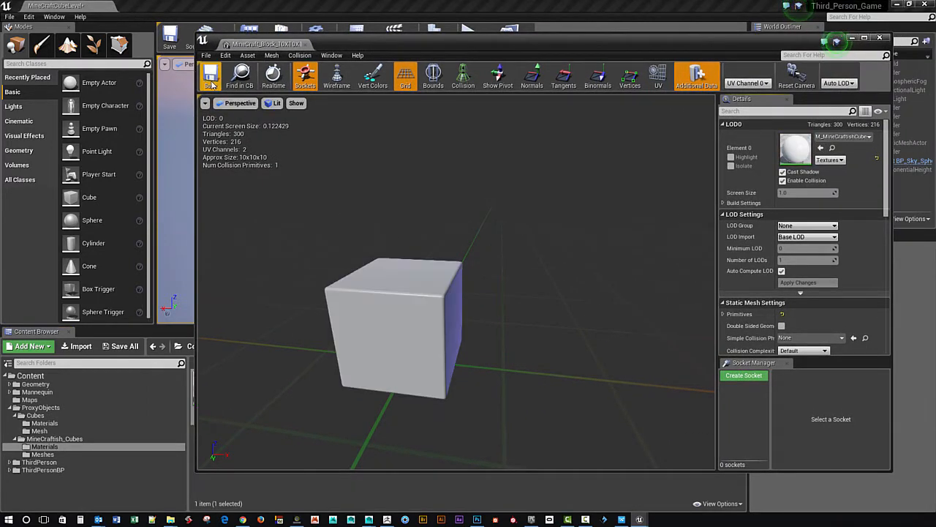
{"action": "left_click", "coordinate": [880, 38]}
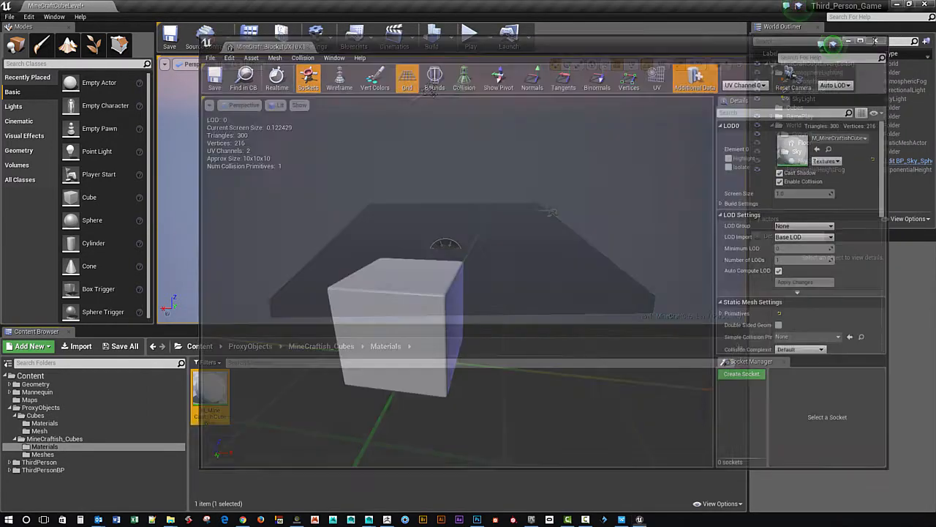
Step: Place a MineCraft_Block_10X10X10 from the Meshes folder on the floor near its corner, at about X 440, Y -440, Z 20 cm
{"action": "left_click", "coordinate": [58, 455]}
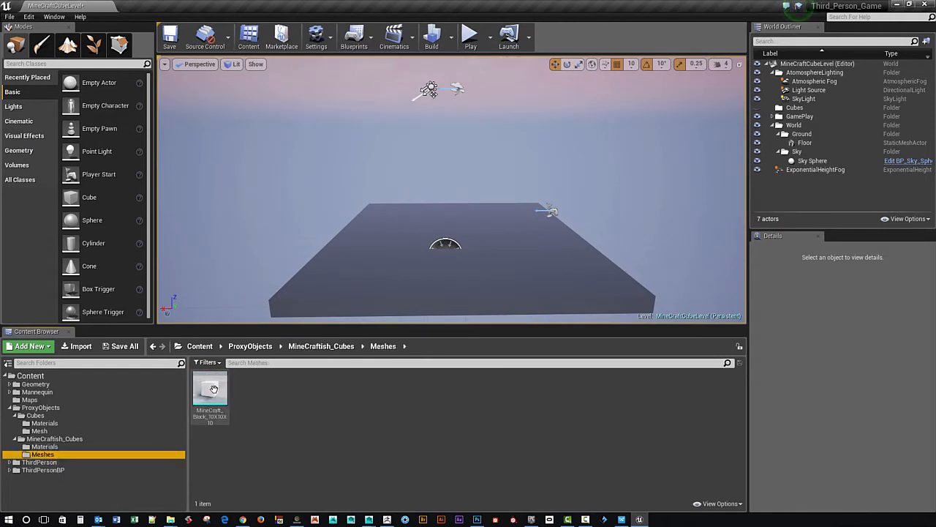
{"action": "left_click_drag", "start_coordinate": [210, 388], "coordinate": [305, 287]}
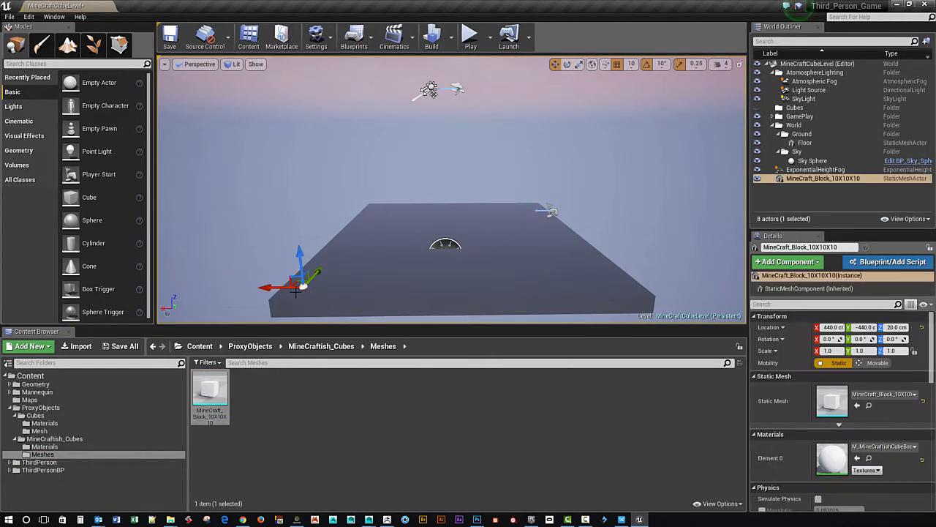
{"action": "right_click_drag", "start_coordinate": [304, 284], "coordinate": [275, 297]}
{"action": "key", "text": "f"}
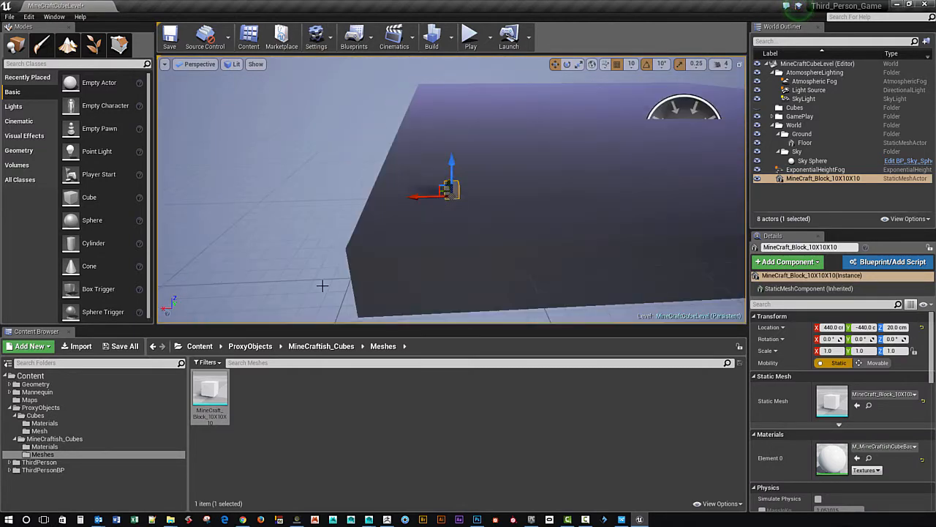
{"action": "scroll", "coordinate": [341, 276], "scroll_direction": "down", "scroll_amount": 3}
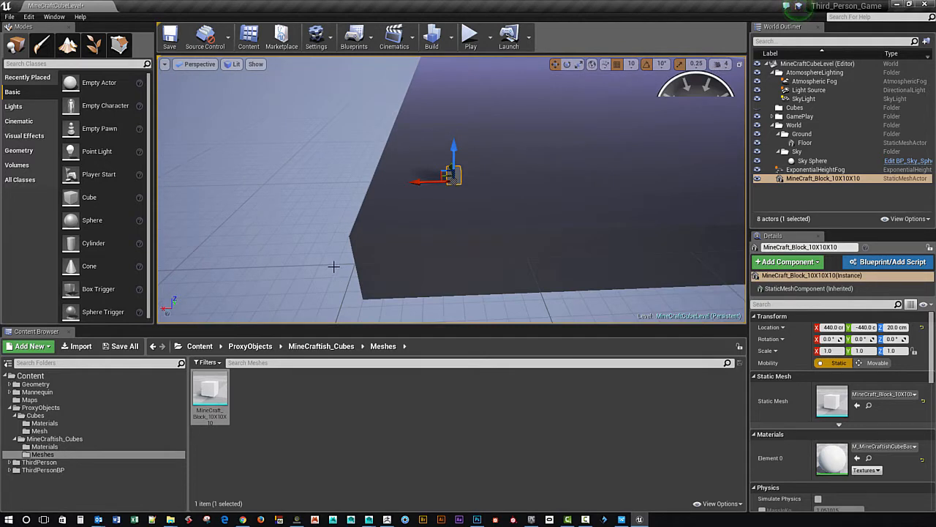
{"action": "right_click_drag", "start_coordinate": [333, 266], "coordinate": [386, 217]}
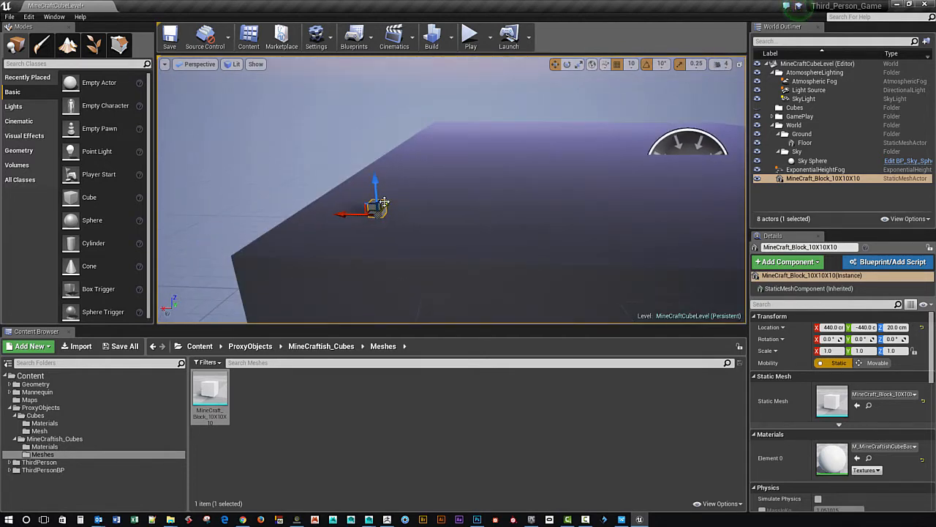
Step: Move the block across the floor towards the middle, to about X 280, Y -180 cm
{"action": "left_click_drag", "start_coordinate": [384, 202], "coordinate": [503, 167]}
{"action": "key", "text": "f"}
{"action": "scroll", "coordinate": [476, 171], "scroll_direction": "down", "scroll_amount": 5}
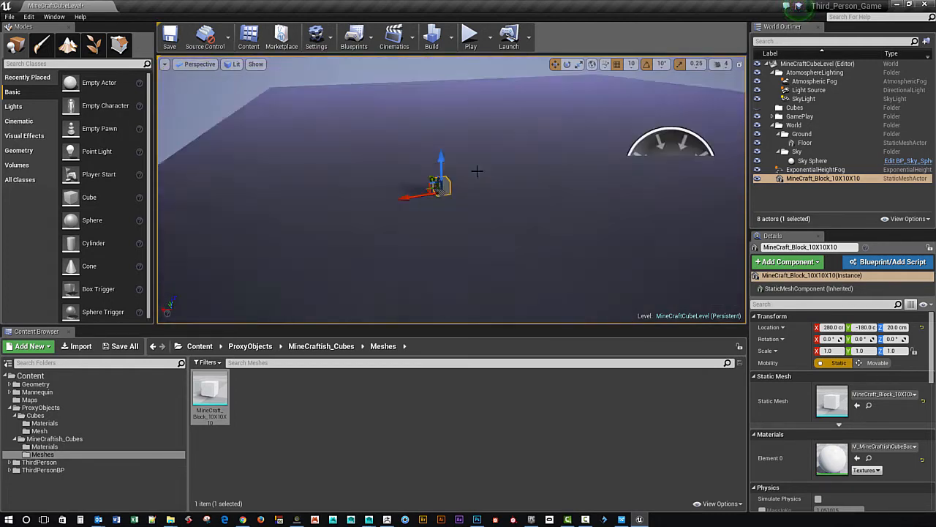
Step: Play the level, run the character around the floor to compare its size with the block, and stop playing
{"action": "left_click", "coordinate": [470, 37]}
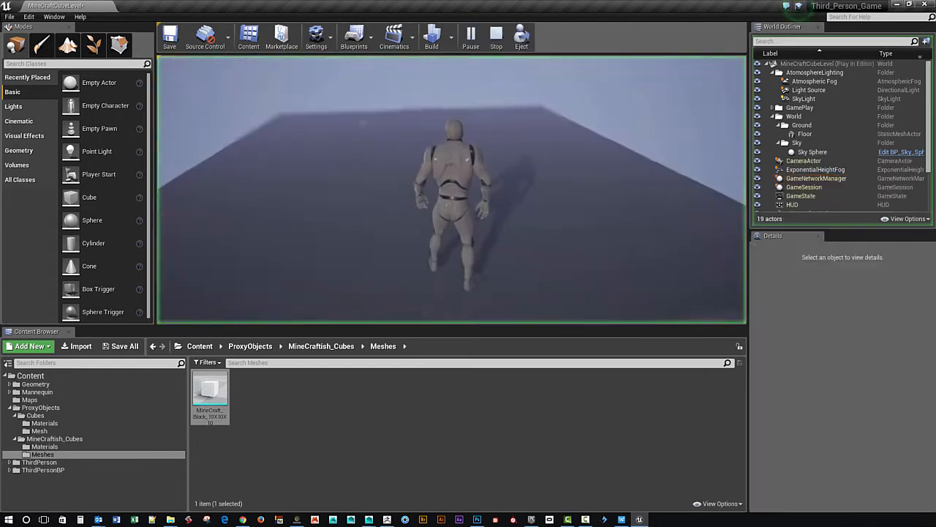
{"action": "key", "text": "w"}
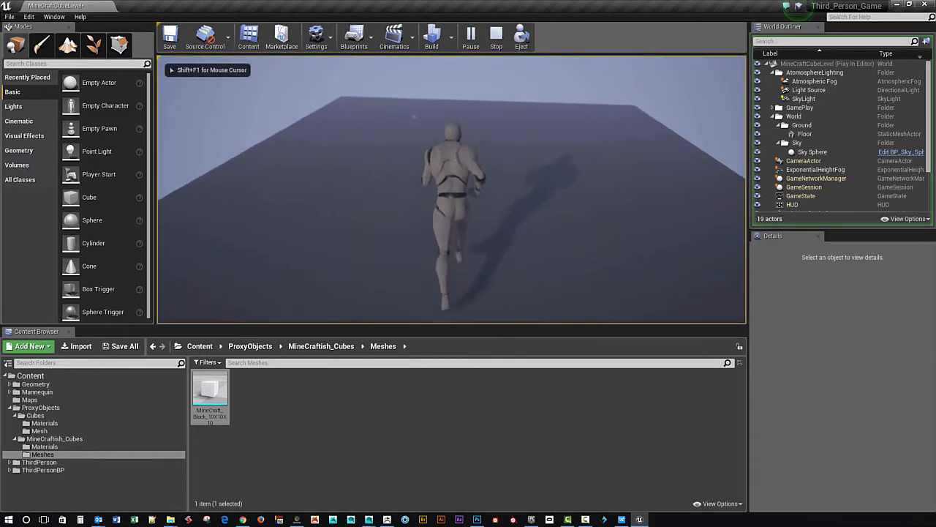
{"action": "key", "text": "w"}
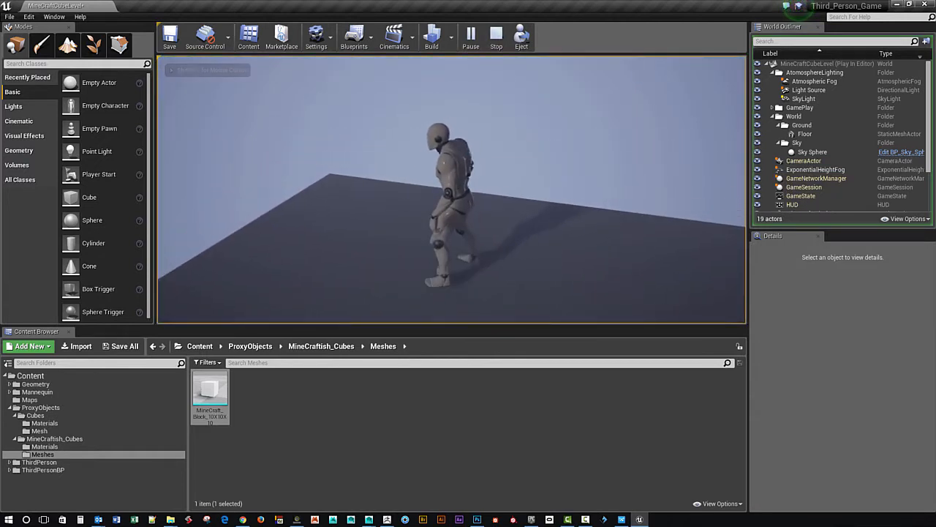
{"action": "key", "text": "a"}
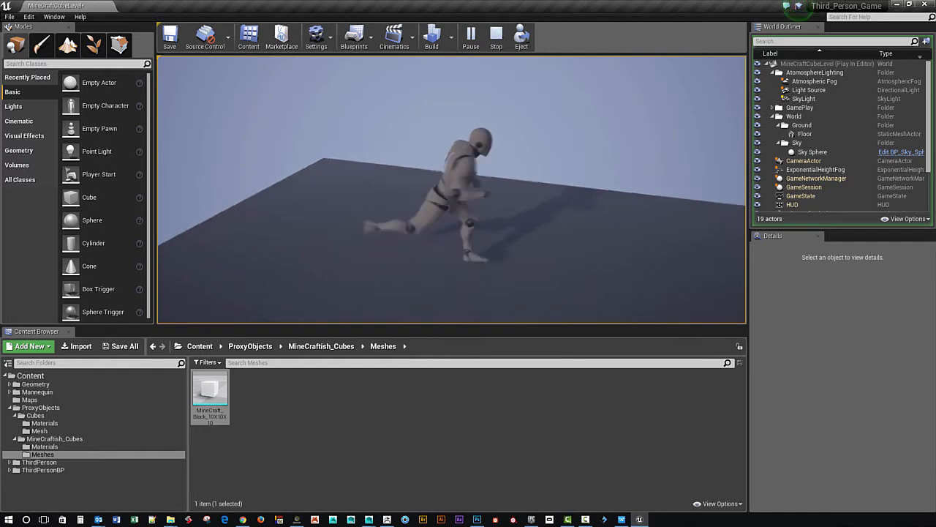
{"action": "key", "text": "d"}
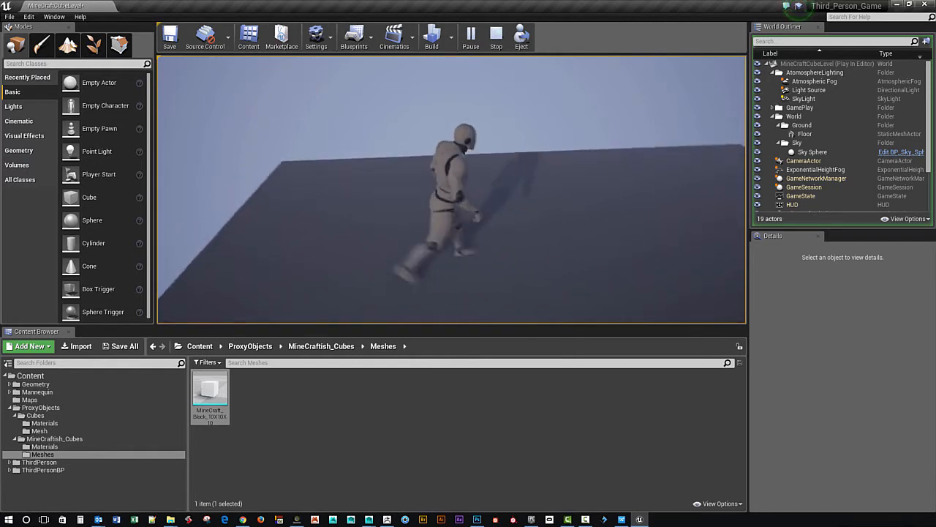
{"action": "key", "text": "Escape"}
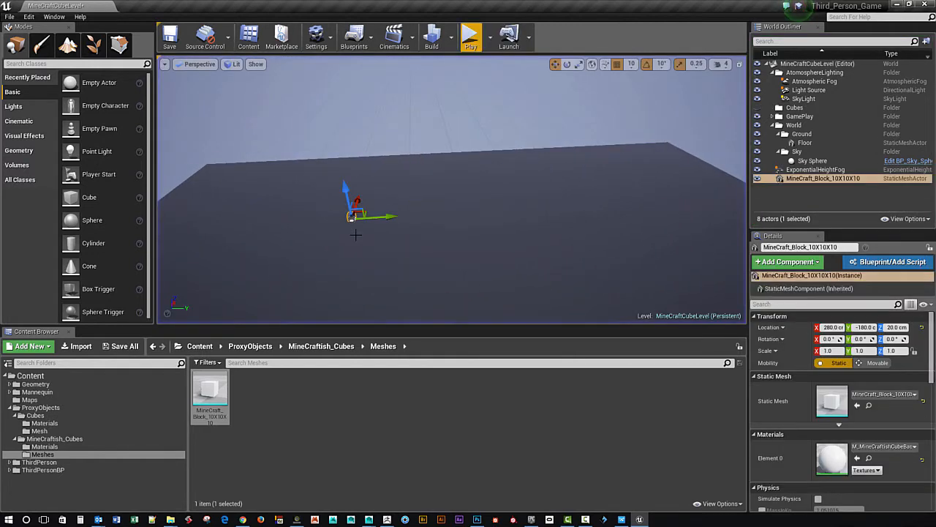
Step: Lock the block's scale proportions and set its scale to 10 on all axes
{"action": "left_click", "coordinate": [913, 352]}
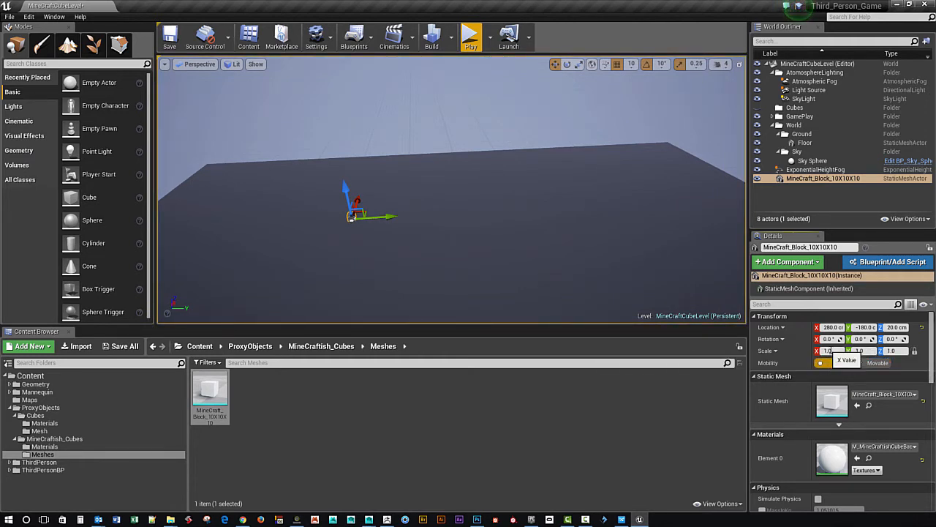
{"action": "left_click", "coordinate": [827, 351]}
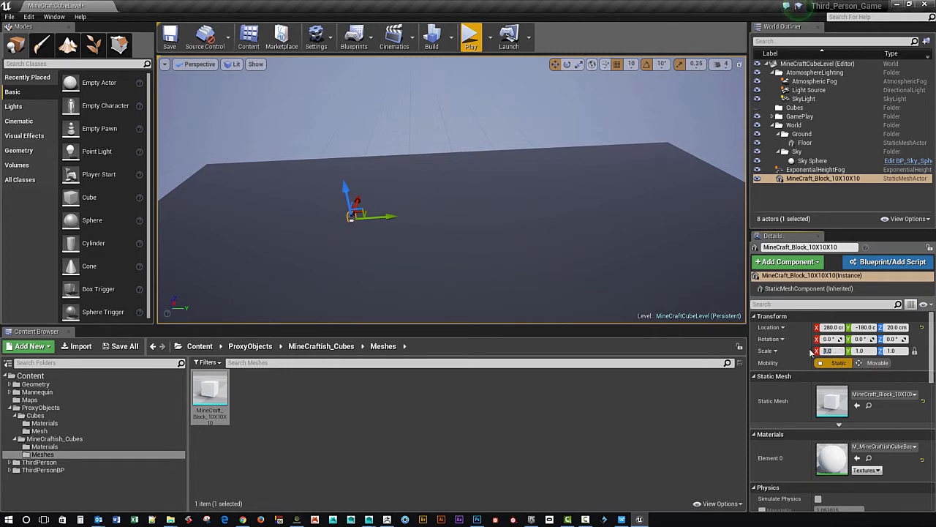
{"action": "type", "text": "10"}
{"action": "key", "text": "Return"}
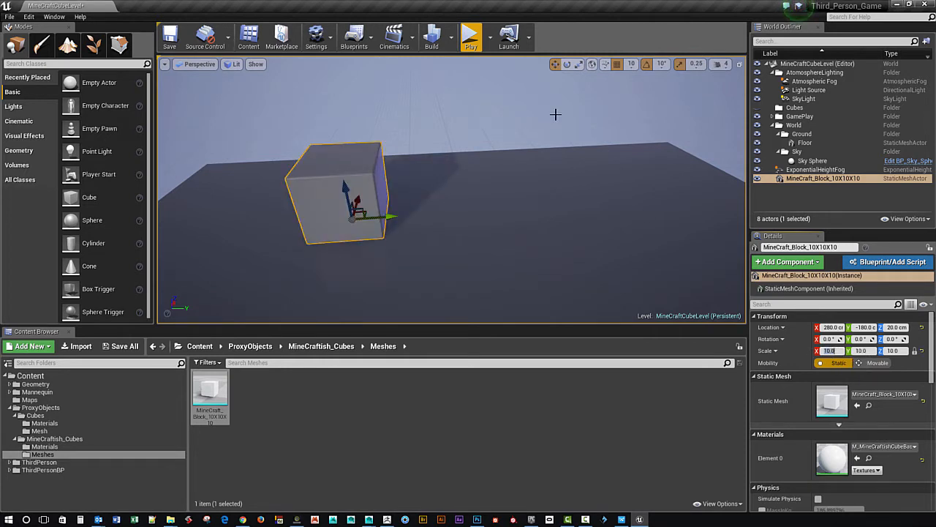
Step: Play the level, run the character around the enlarged block to compare their sizes, and stop playing
{"action": "left_click", "coordinate": [471, 37]}
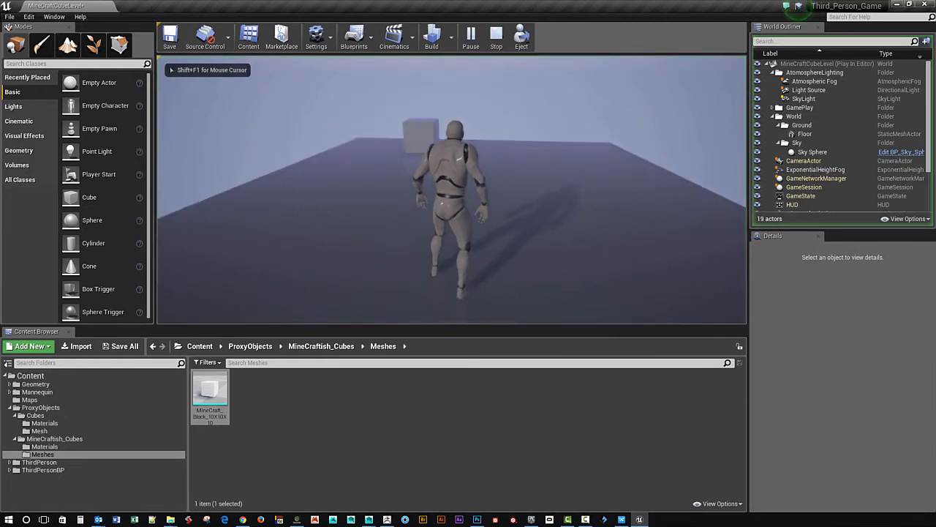
{"action": "key", "text": "w"}
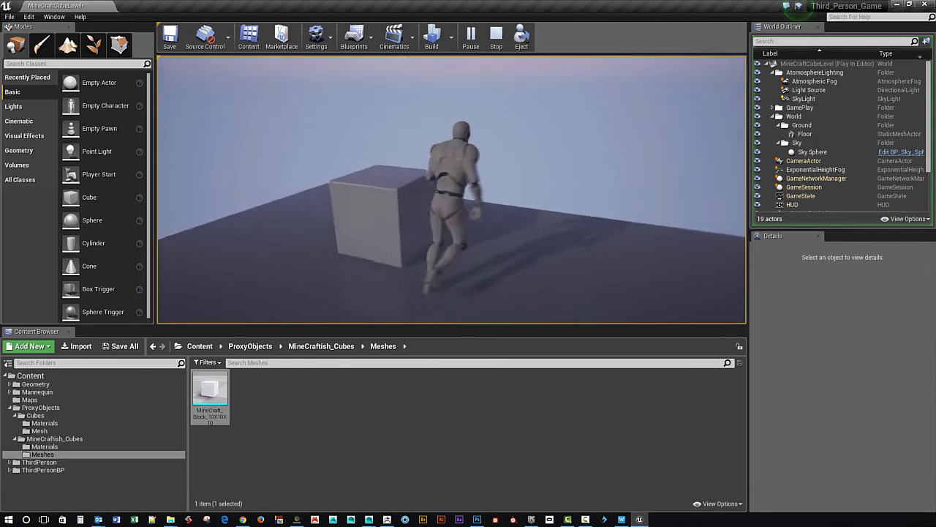
{"action": "key", "text": "d"}
{"action": "key", "text": "s"}
{"action": "key", "text": "a"}
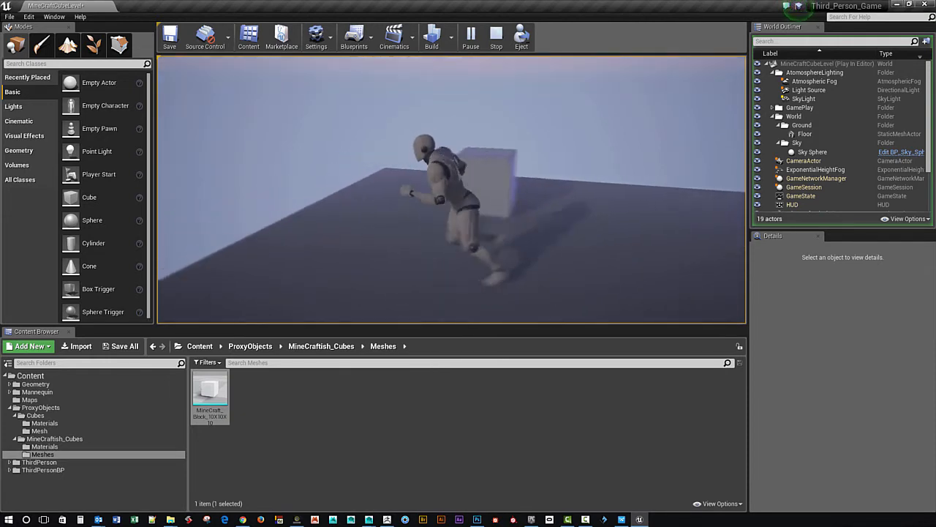
{"action": "key", "text": "s"}
{"action": "key", "text": "d"}
{"action": "key", "text": "a"}
{"action": "key", "text": "w"}
{"action": "key", "text": "d"}
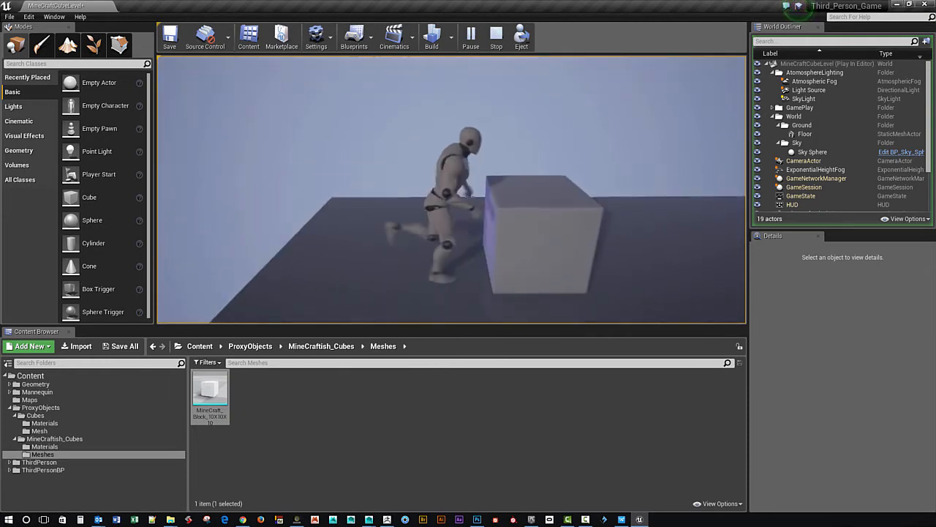
{"action": "key", "text": "Escape"}
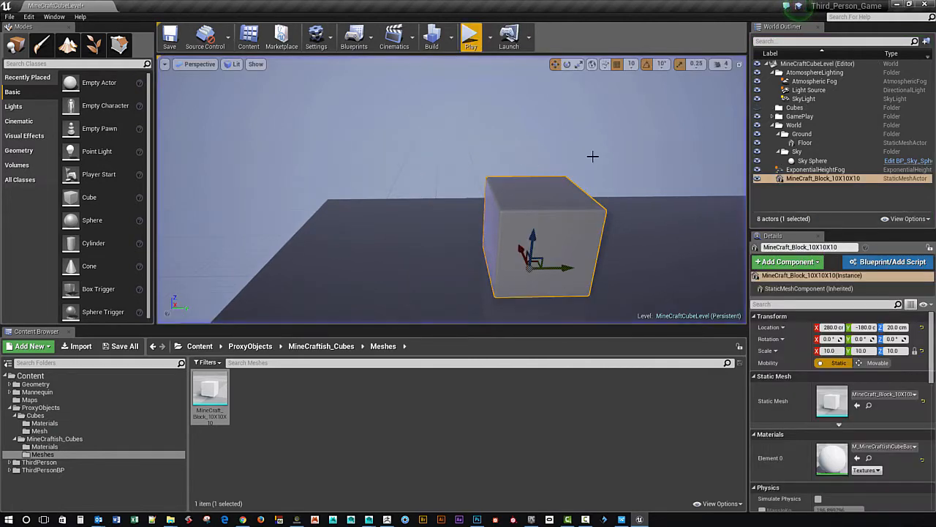
Step: Delete the Floor mesh from the level
{"action": "scroll", "coordinate": [575, 195], "scroll_direction": "down", "scroll_amount": 7}
{"action": "right_click_drag", "start_coordinate": [570, 192], "coordinate": [576, 257]}
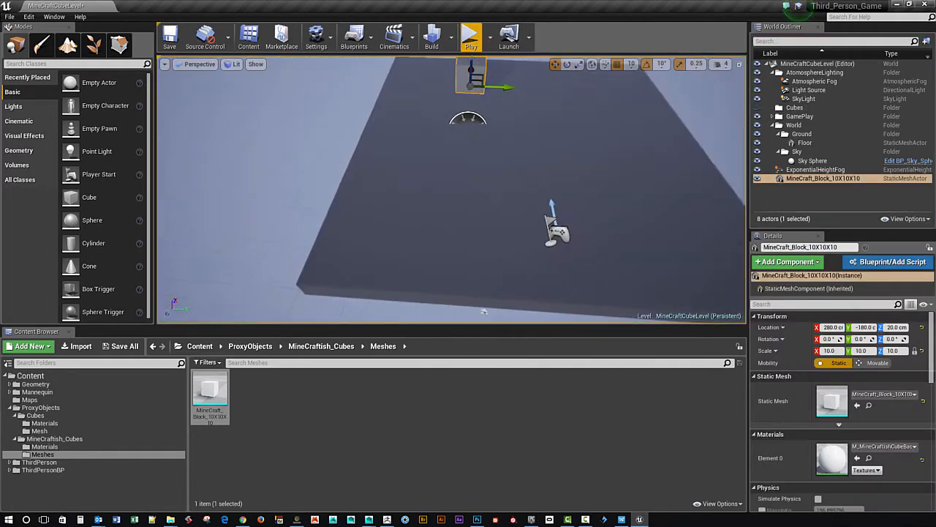
{"action": "right_click_drag", "start_coordinate": [525, 218], "coordinate": [521, 167]}
{"action": "left_click", "coordinate": [543, 152]}
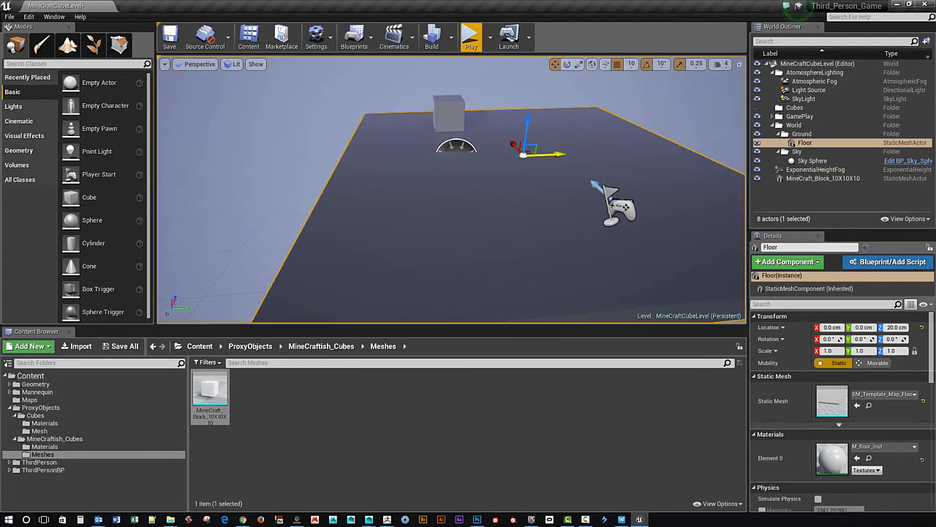
{"action": "key", "text": "Delete"}
Step: Set the block's location to X 0, Y 0, Z 0 cm
{"action": "left_click", "coordinate": [819, 169]}
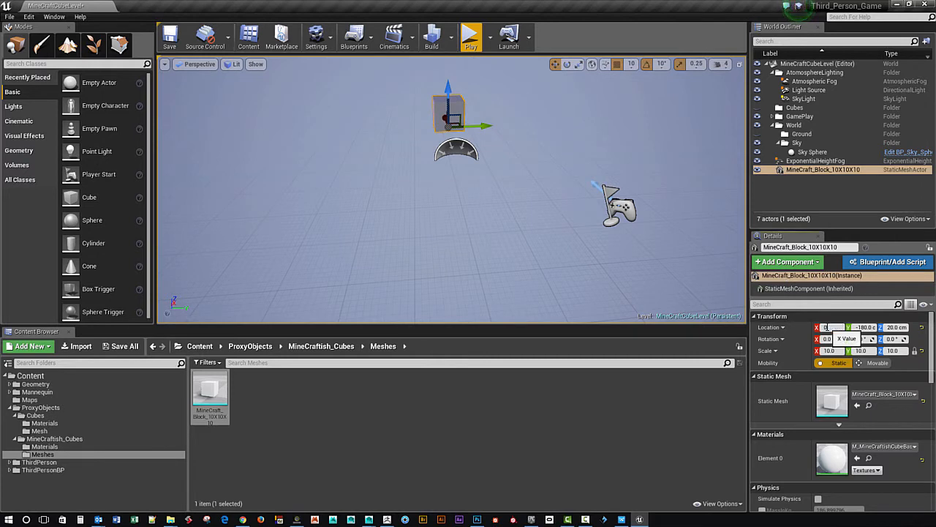
{"action": "key", "text": "Tab"}
{"action": "type", "text": "0"}
{"action": "key", "text": "Tab"}
{"action": "type", "text": "0"}
{"action": "key", "text": "Return"}
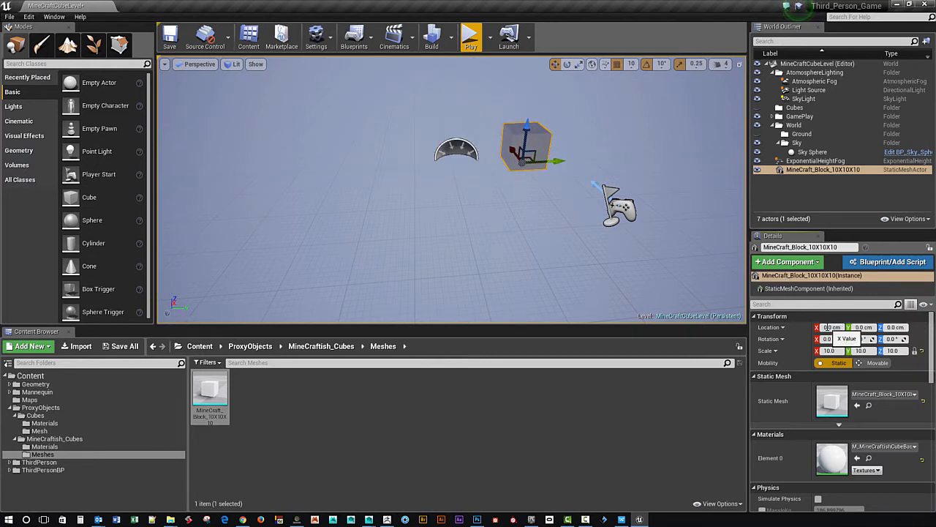
Step: Build a row of nine blocks along X, duplicating the block four times to X -400 cm and copying those four to the opposite side
{"action": "right_click_drag", "start_coordinate": [505, 209], "coordinate": [476, 168]}
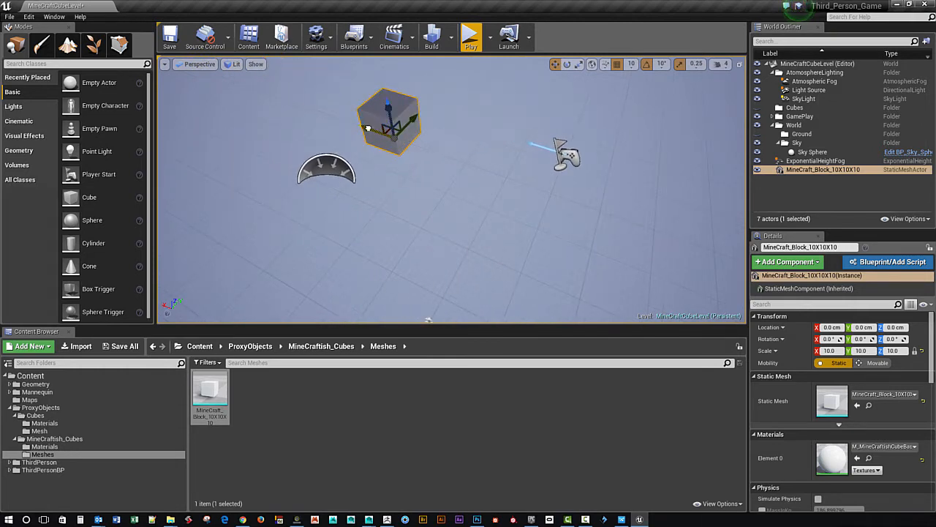
{"action": "left_click_drag", "start_coordinate": [368, 128], "coordinate": [523, 182], "text": "alt"}
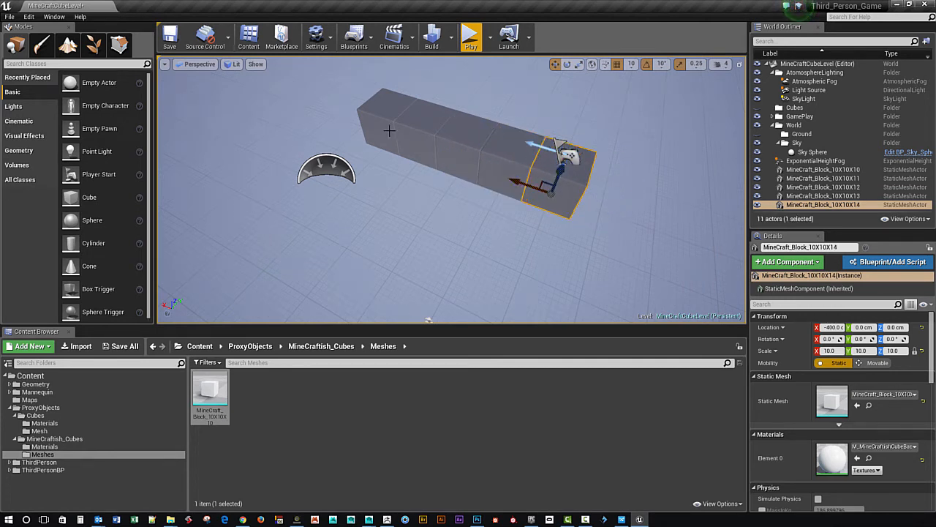
{"action": "right_click_drag", "start_coordinate": [487, 210], "coordinate": [491, 172]}
{"action": "left_click", "coordinate": [495, 218], "text": "ctrl"}
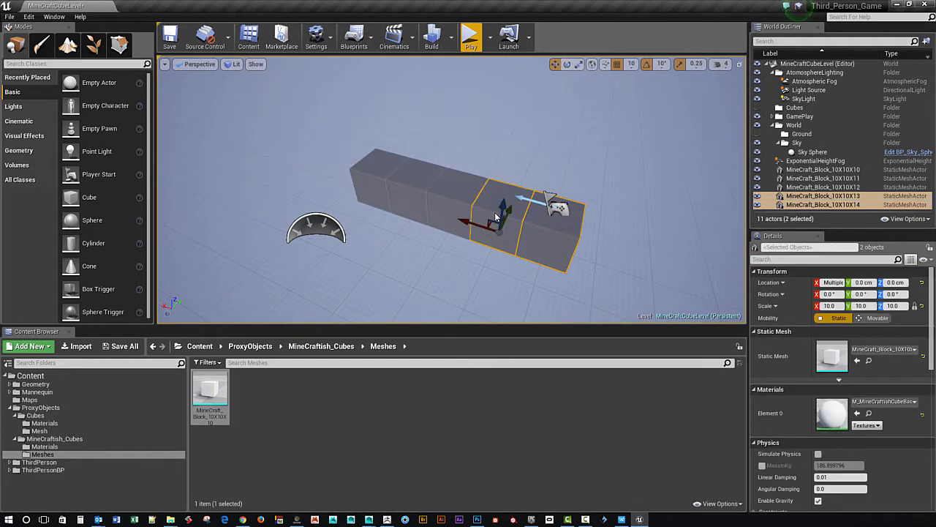
{"action": "left_click", "coordinate": [448, 192], "text": "ctrl"}
{"action": "left_click", "coordinate": [418, 180], "text": "ctrl"}
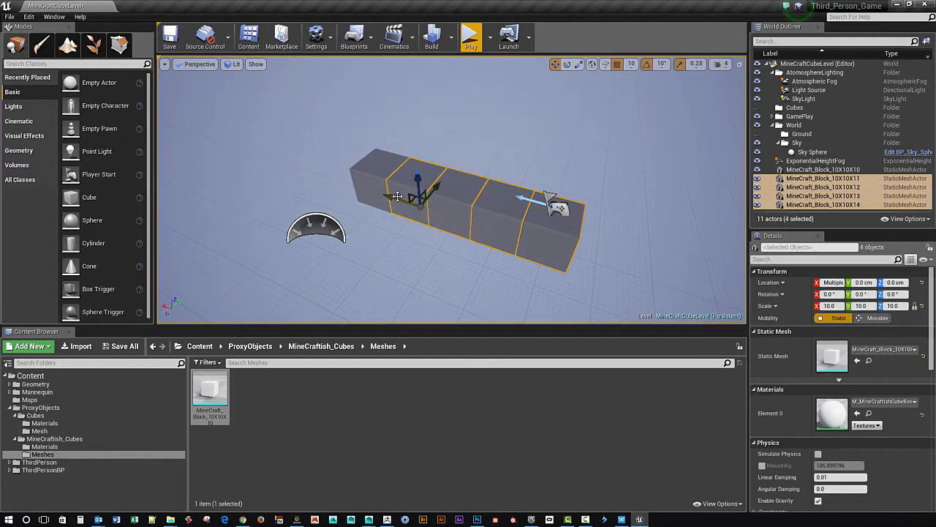
{"action": "left_click_drag", "start_coordinate": [397, 196], "coordinate": [332, 177], "text": "alt"}
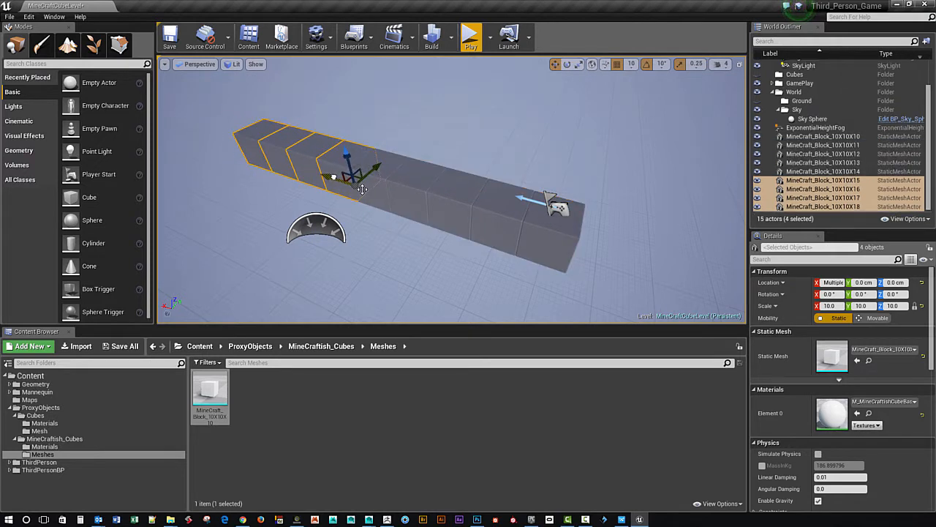
Step: Select all nine blocks of the row and duplicate the row side by side in 100 cm steps up to Y 400 cm
{"action": "mouse_move", "coordinate": [362, 189]}
{"action": "right_mouse_down"}
{"action": "mouse_move", "coordinate": [515, 230]}
{"action": "mouse_move", "coordinate": [366, 180]}
{"action": "right_mouse_up"}
{"action": "scroll", "coordinate": [490, 224], "scroll_direction": "down", "scroll_amount": 3}
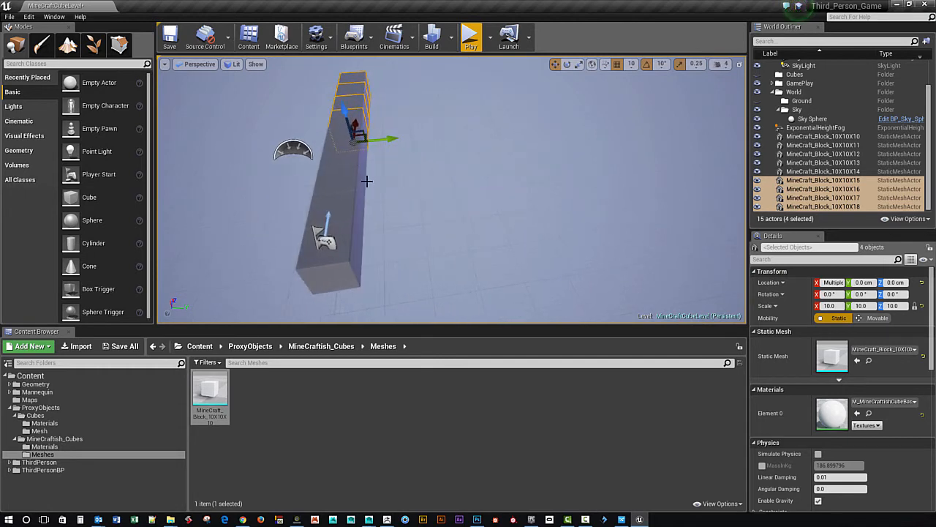
{"action": "left_click", "coordinate": [333, 146], "text": "ctrl"}
{"action": "left_click", "coordinate": [326, 169], "text": "ctrl"}
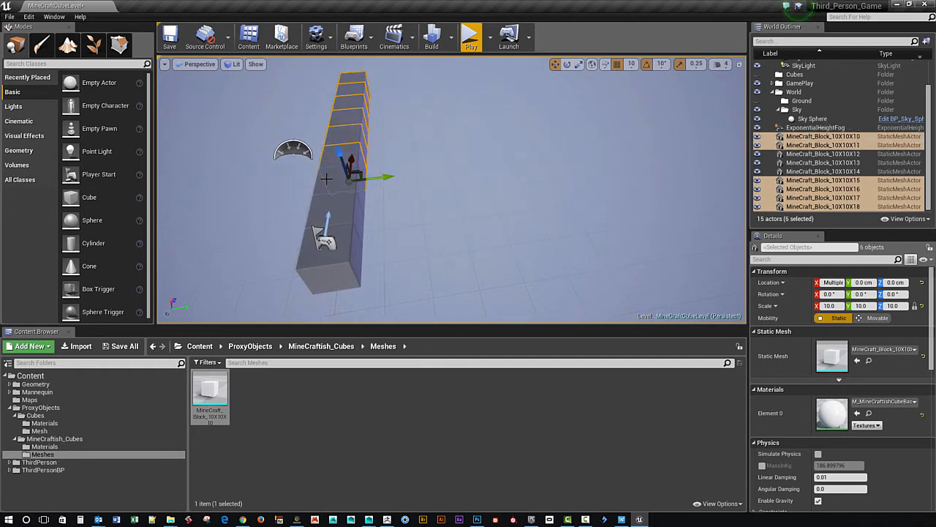
{"action": "left_click", "coordinate": [320, 194], "text": "ctrl"}
{"action": "left_click", "coordinate": [323, 221], "text": "ctrl"}
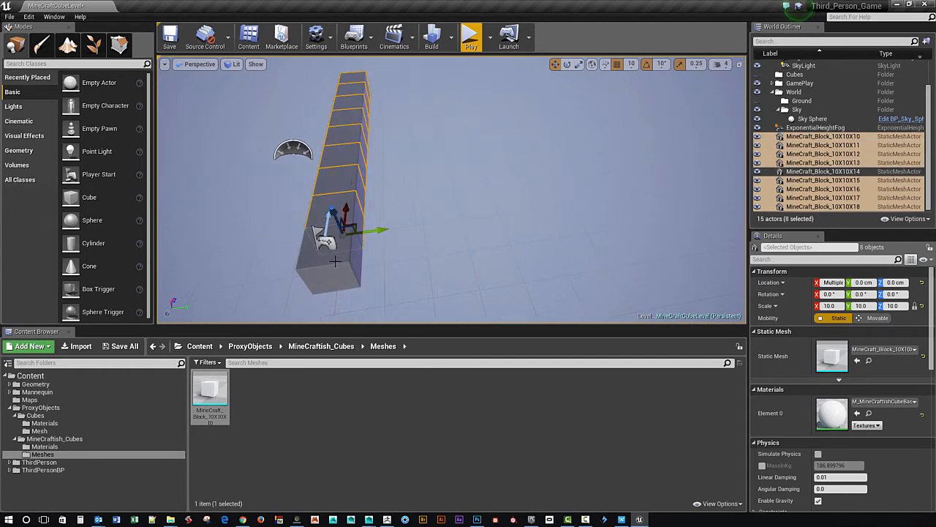
{"action": "left_click", "coordinate": [339, 265], "text": "ctrl"}
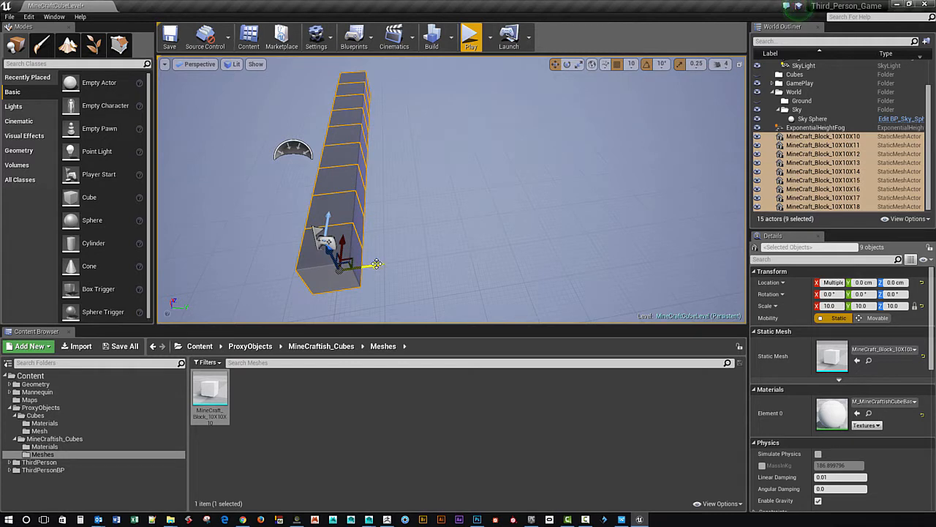
{"action": "left_click_drag", "start_coordinate": [376, 264], "coordinate": [424, 268], "text": "alt"}
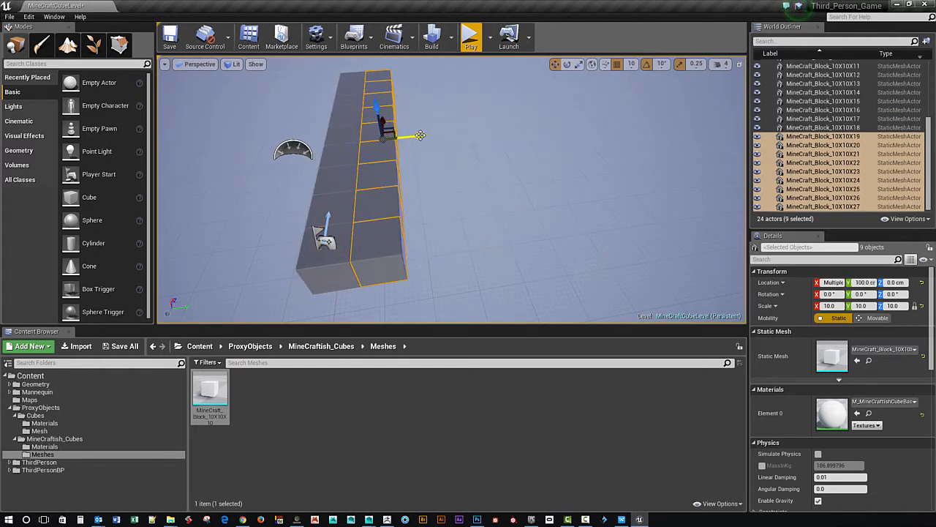
{"action": "left_click_drag", "start_coordinate": [421, 136], "coordinate": [503, 133], "text": "alt"}
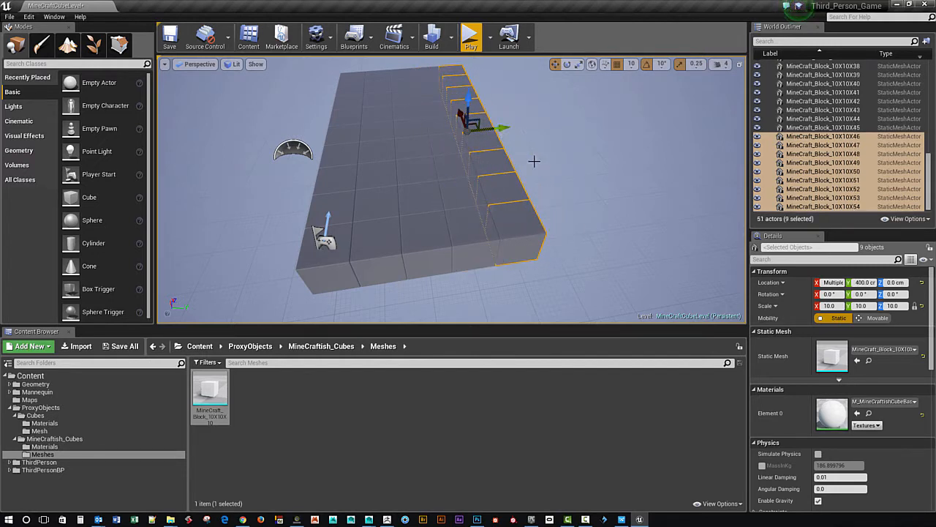
Step: Select the four copied rows, MineCraft_Block_10X10X19 to MineCraft_Block_10X10X54, and duplicate them to the opposite side of the original row
{"action": "left_click", "coordinate": [830, 207]}
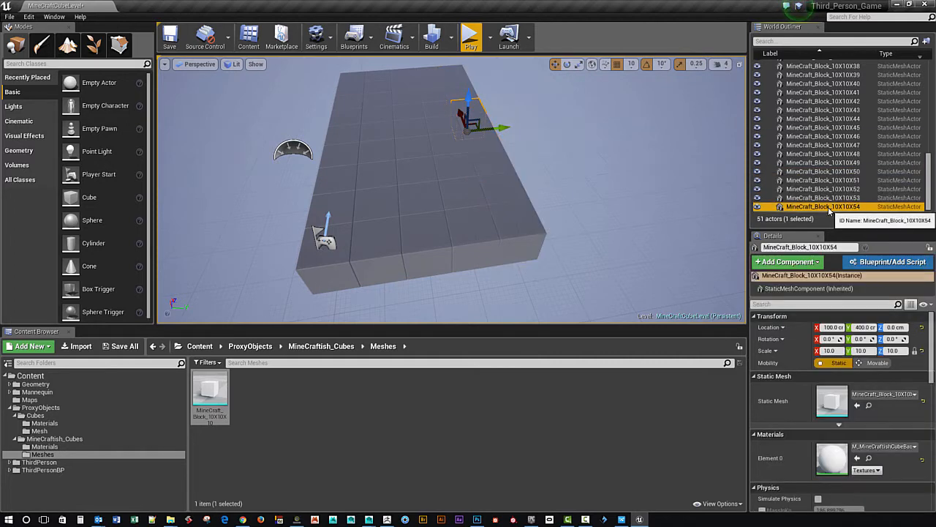
{"action": "scroll", "coordinate": [828, 211], "scroll_direction": "up", "scroll_amount": 3}
{"action": "scroll", "coordinate": [828, 211], "scroll_direction": "up", "scroll_amount": 7}
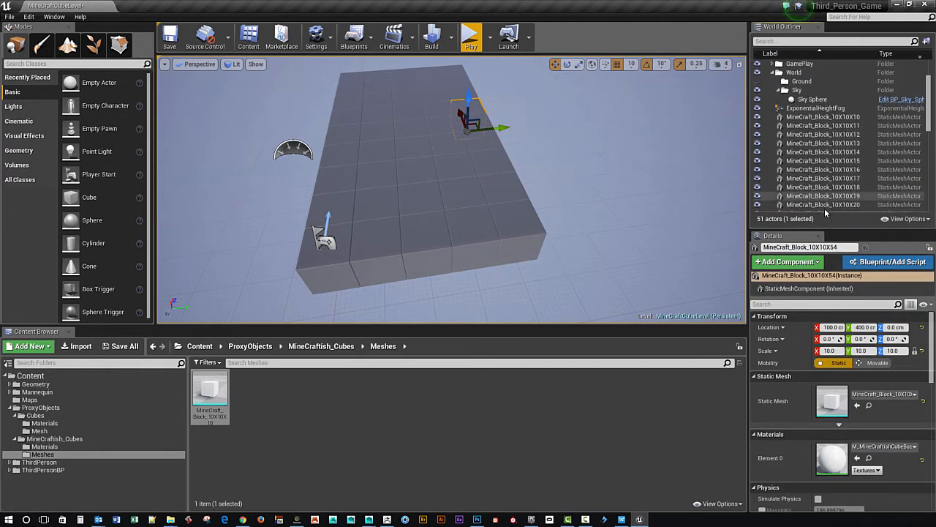
{"action": "left_click", "coordinate": [813, 165], "text": "shift"}
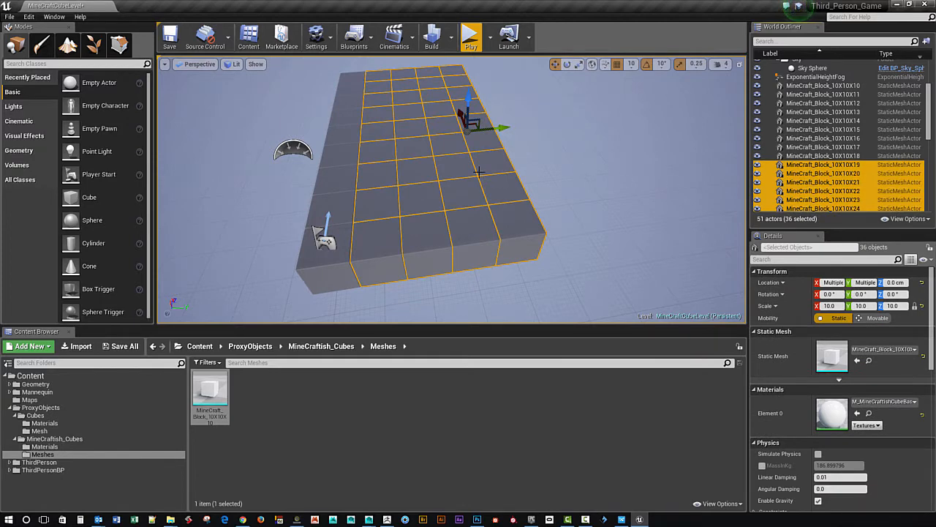
{"action": "left_click_drag", "start_coordinate": [498, 128], "coordinate": [358, 130], "text": "alt"}
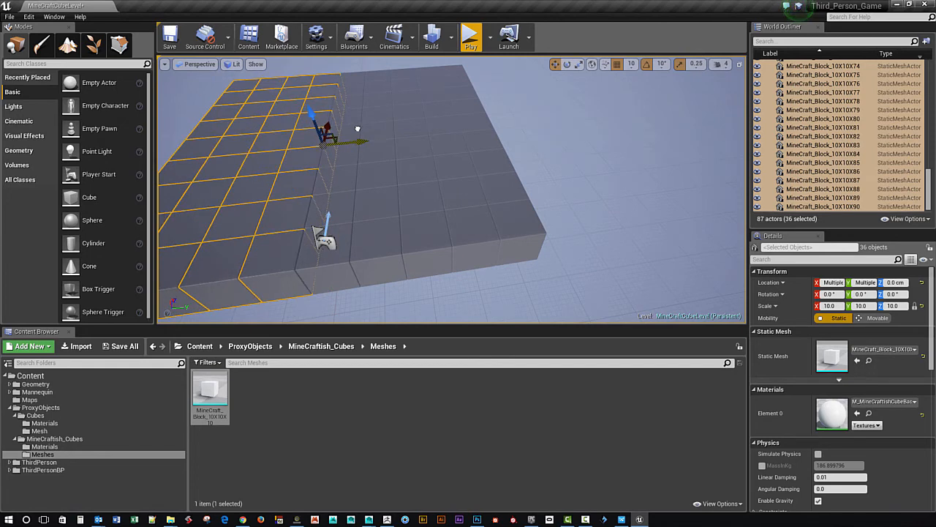
Step: Play the level, run the character across the new block floor to test it, and stop playing
{"action": "right_click_drag", "start_coordinate": [473, 179], "coordinate": [476, 180]}
{"action": "key", "text": "alt+p"}
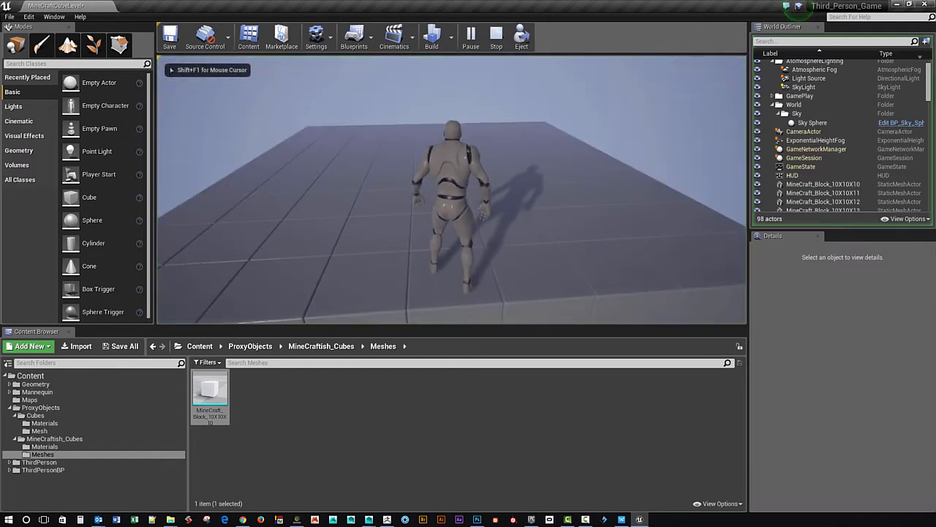
{"action": "key", "text": "w"}
{"action": "key", "text": "w"}
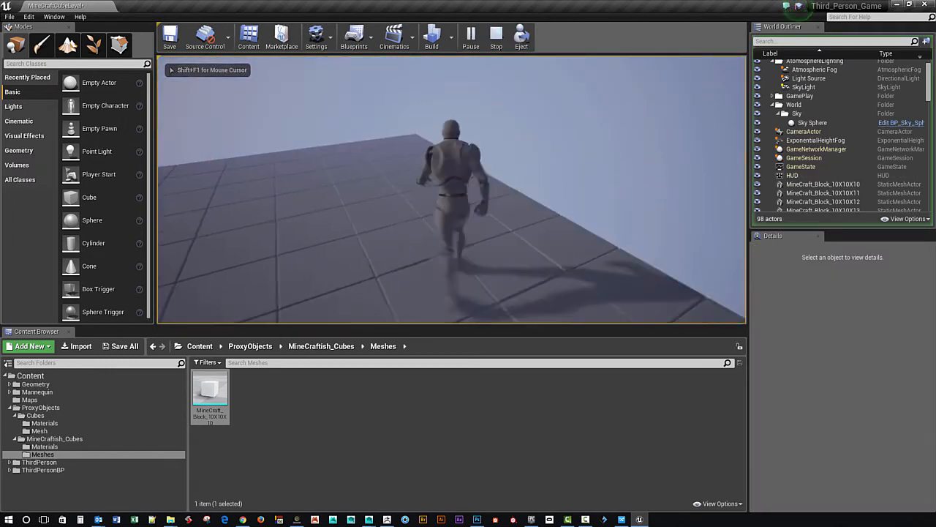
{"action": "key", "text": "a"}
{"action": "key", "text": "w"}
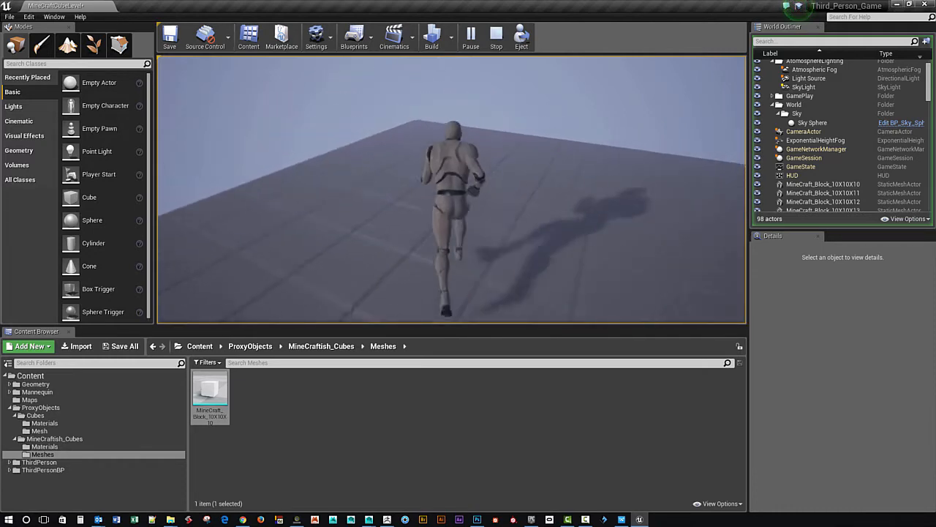
{"action": "key", "text": "s"}
{"action": "key", "text": "d"}
{"action": "key", "text": "a"}
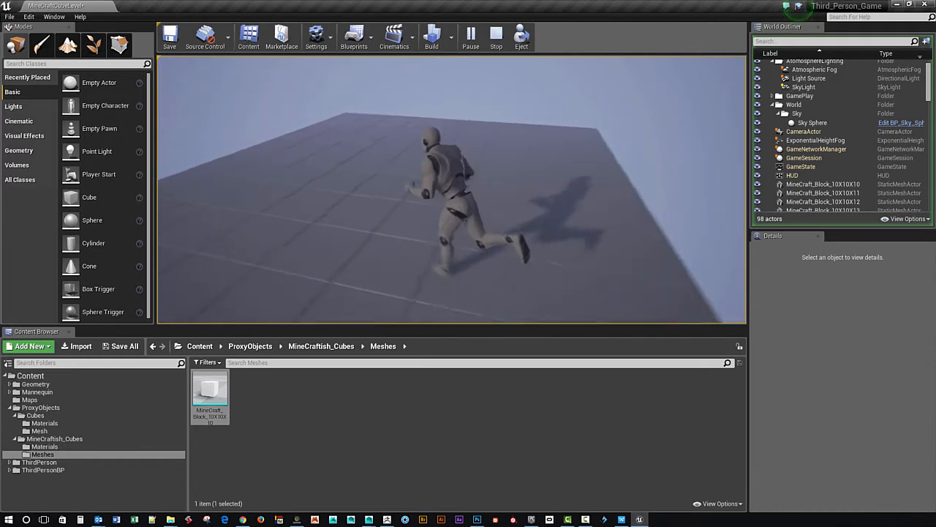
{"action": "key", "text": "w"}
{"action": "key", "text": "d"}
{"action": "key", "text": "Escape"}
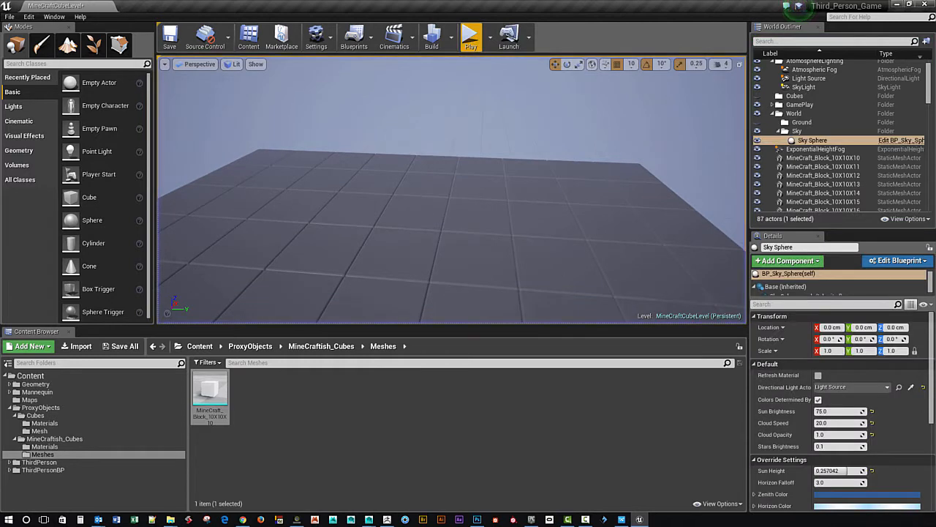
Step: Create a folder named Textures inside the MineCraftish_Cubes folder
{"action": "key", "text": "f"}
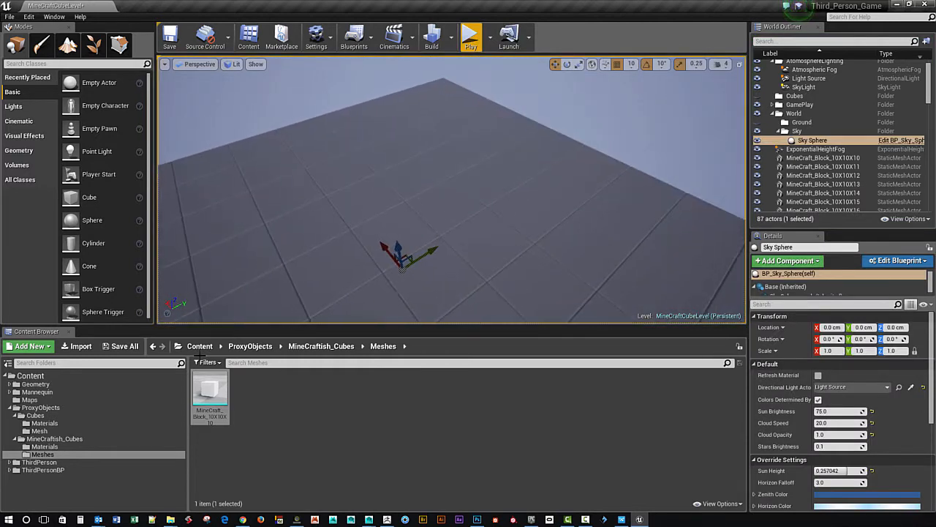
{"action": "left_click", "coordinate": [62, 439]}
{"action": "right_click", "coordinate": [62, 441]}
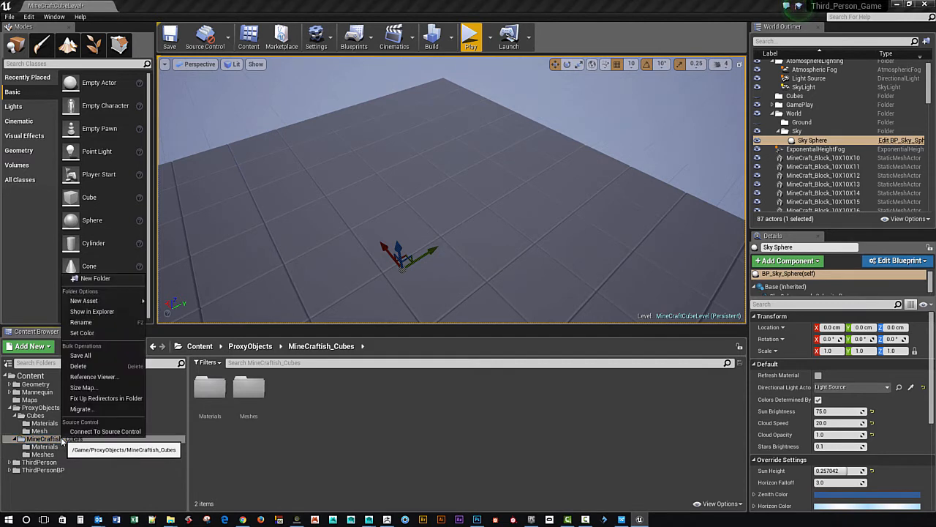
{"action": "left_click", "coordinate": [58, 439]}
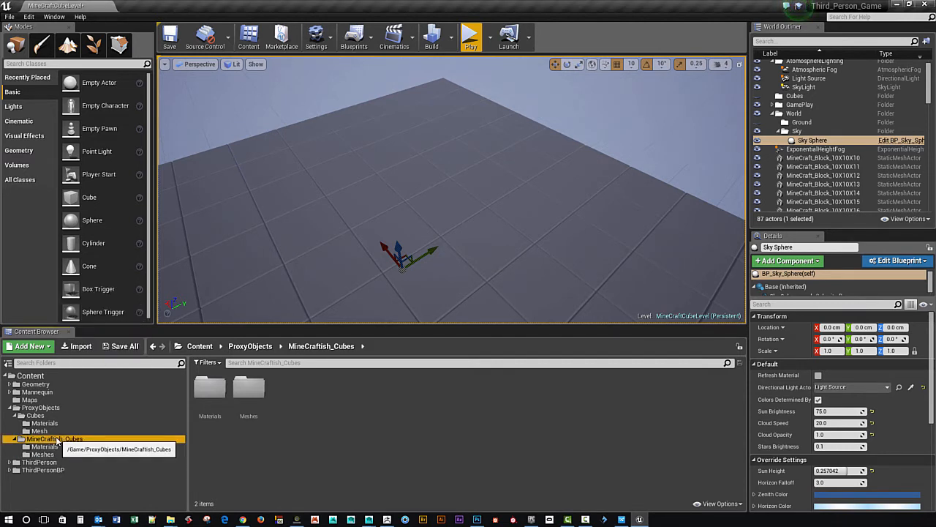
{"action": "right_click", "coordinate": [57, 439]}
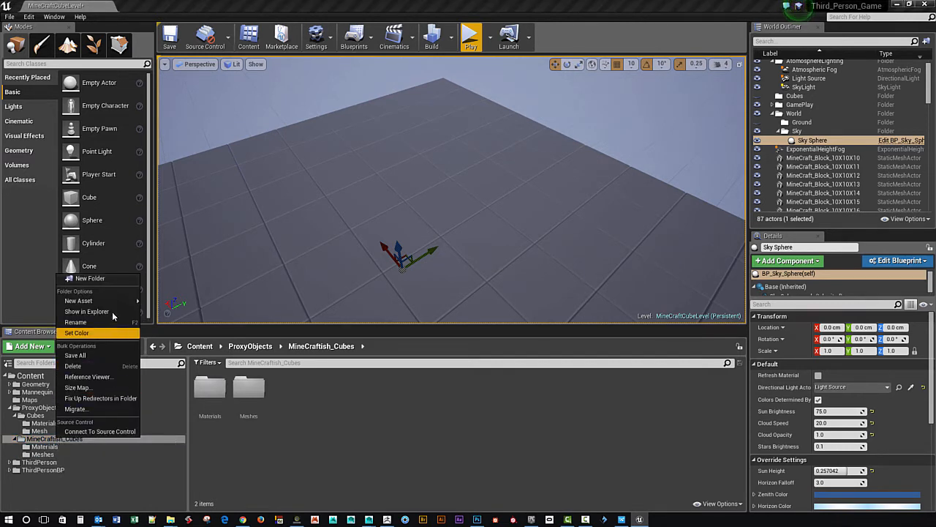
{"action": "left_click", "coordinate": [91, 279]}
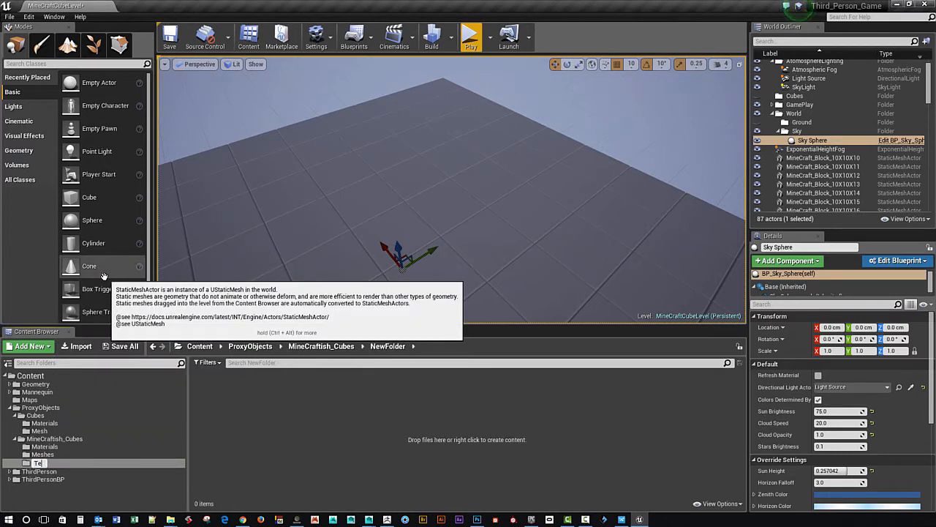
{"action": "type", "text": "Textures"}
{"action": "key", "text": "Return"}
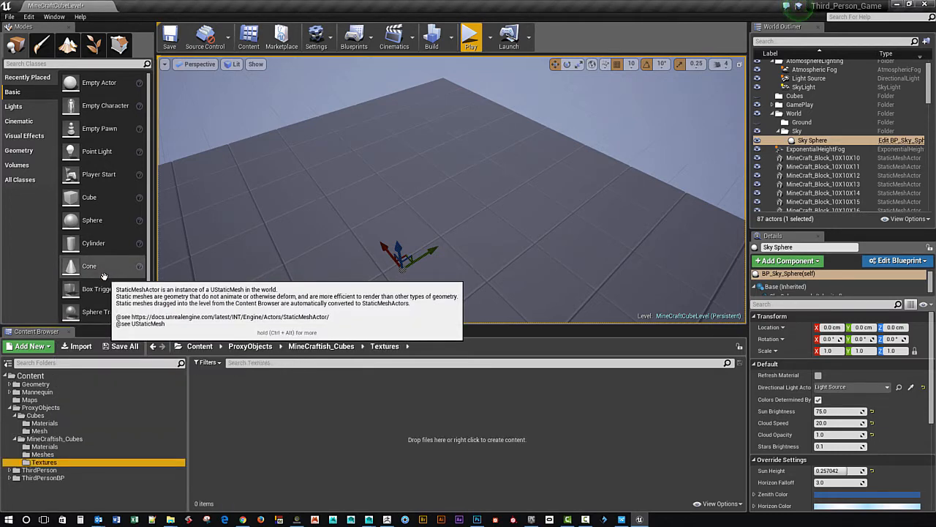
Step: Import GrassDirt_COL.tga from the Photoshop/TGA folder of ToolsAndResources into the Textures folder
{"action": "right_click", "coordinate": [246, 405]}
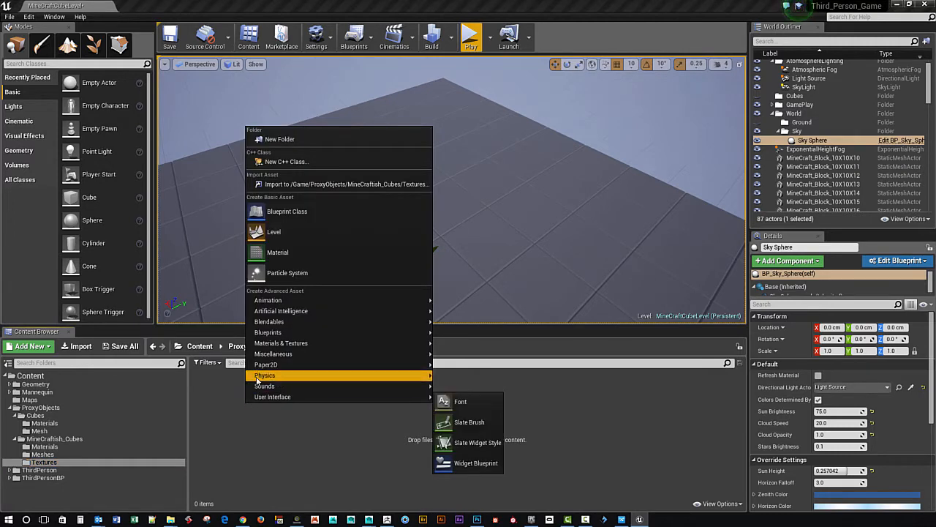
{"action": "left_click", "coordinate": [295, 185]}
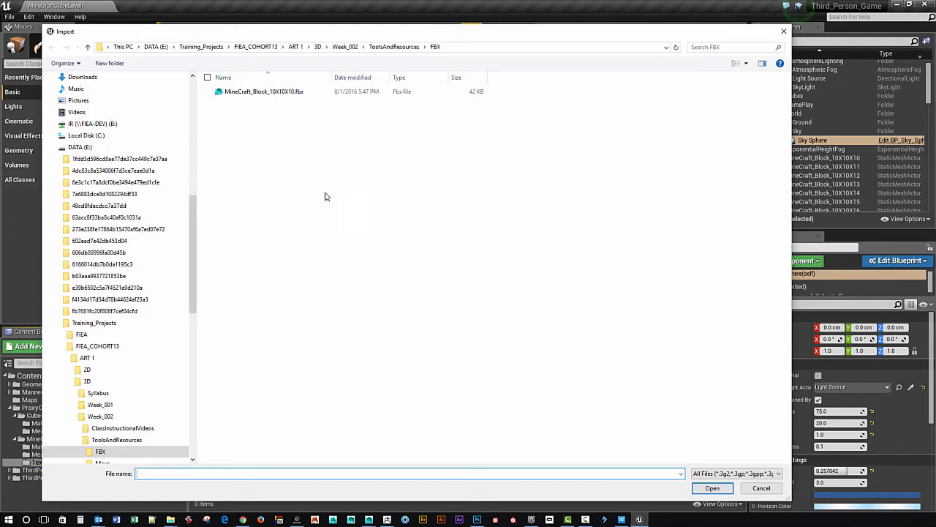
{"action": "left_click", "coordinate": [381, 47]}
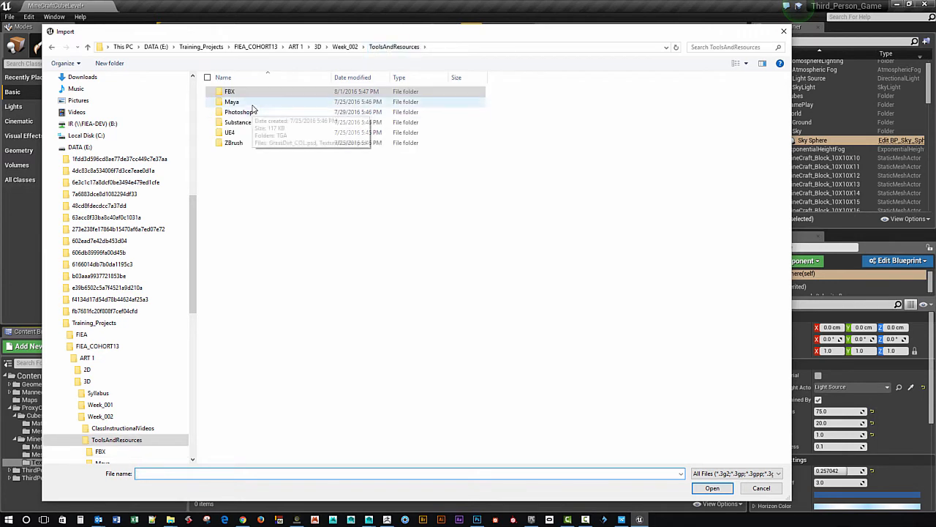
{"action": "double_click", "coordinate": [259, 113]}
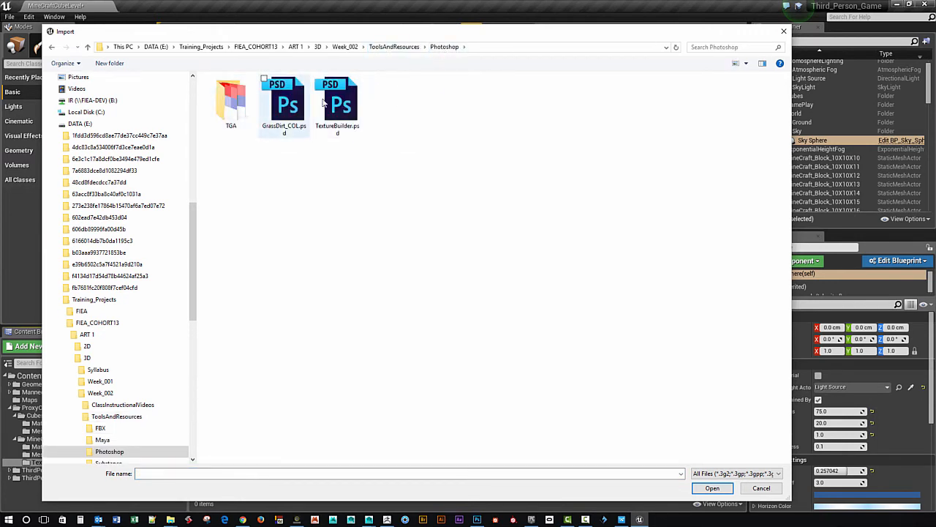
{"action": "double_click", "coordinate": [238, 106]}
{"action": "left_click", "coordinate": [236, 99]}
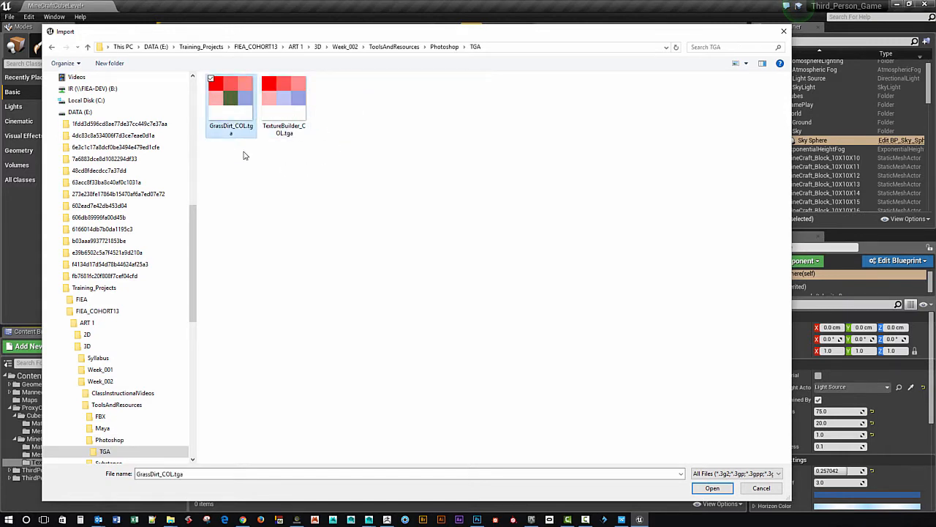
{"action": "left_click", "coordinate": [712, 488]}
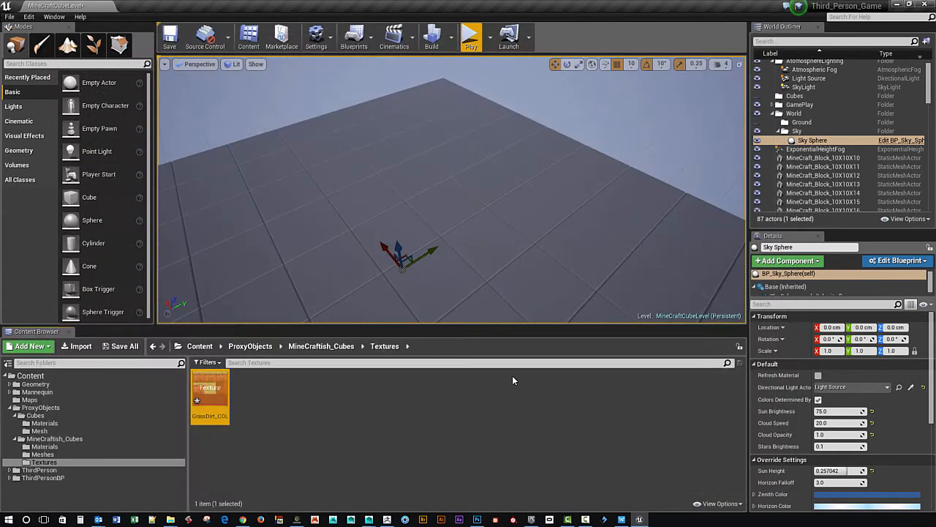
Step: Open the GrassDirt_COL texture for editing and save it
{"action": "double_click", "coordinate": [214, 392]}
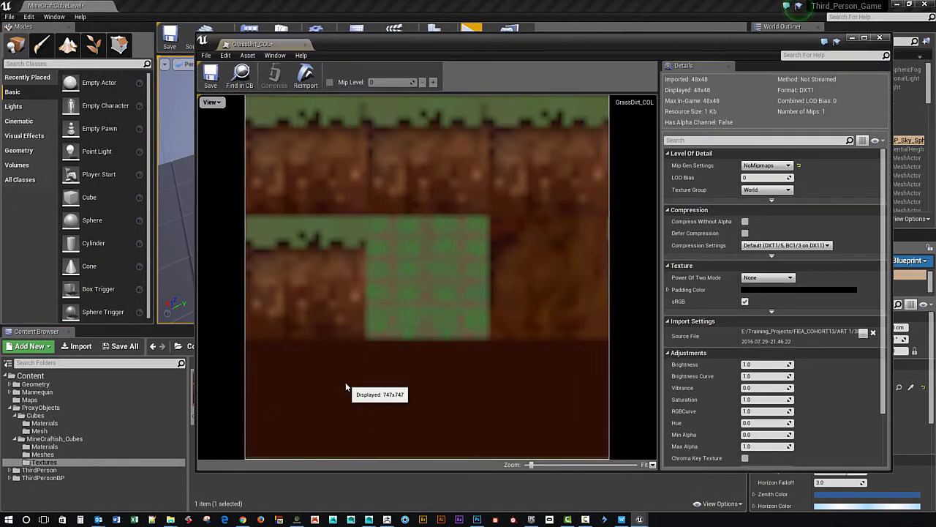
{"action": "left_click", "coordinate": [210, 73]}
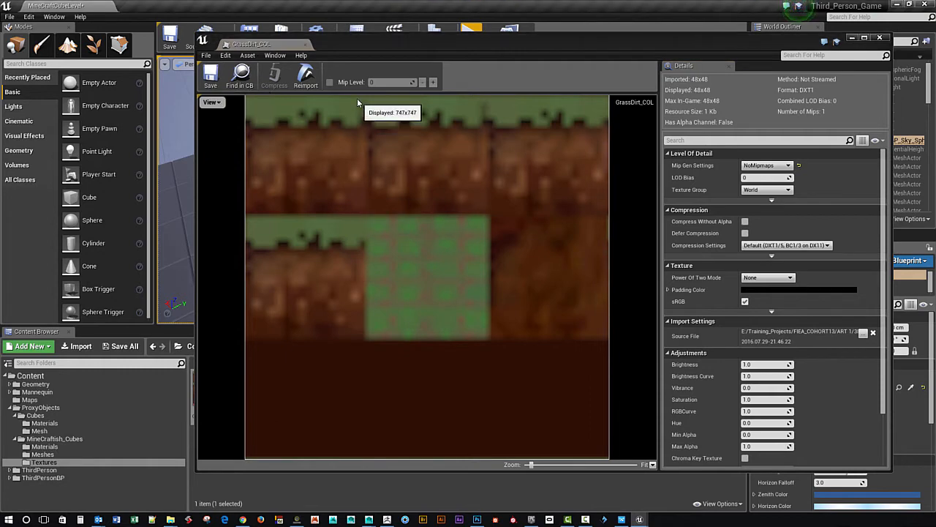
{"action": "left_click_drag", "start_coordinate": [349, 47], "coordinate": [324, 43]}
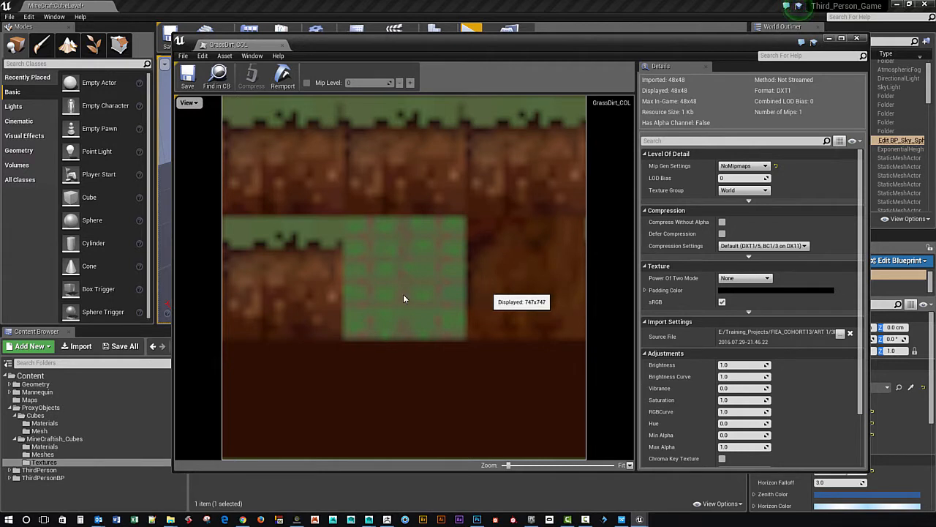
Step: Set the GrassDirt_COL texture's filter to Nearest in the advanced texture settings and save the texture
{"action": "left_click", "coordinate": [748, 256]}
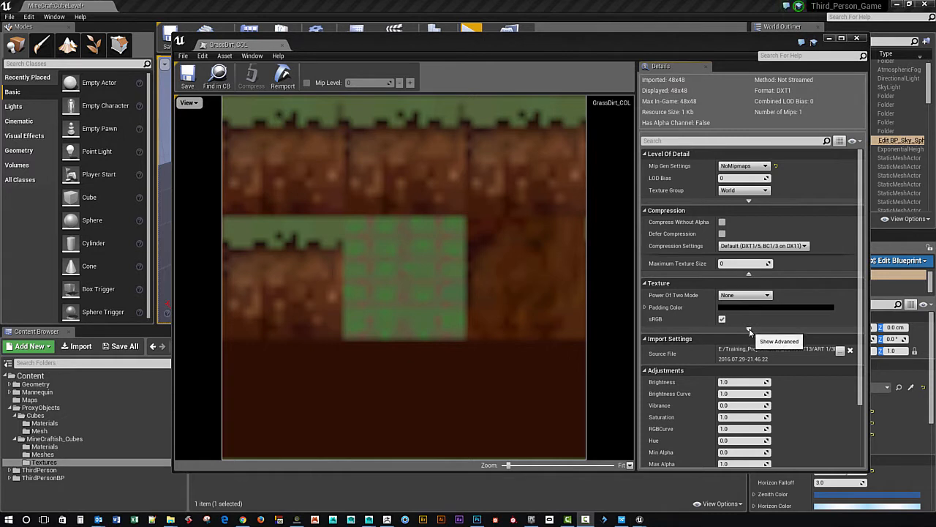
{"action": "left_click", "coordinate": [749, 329]}
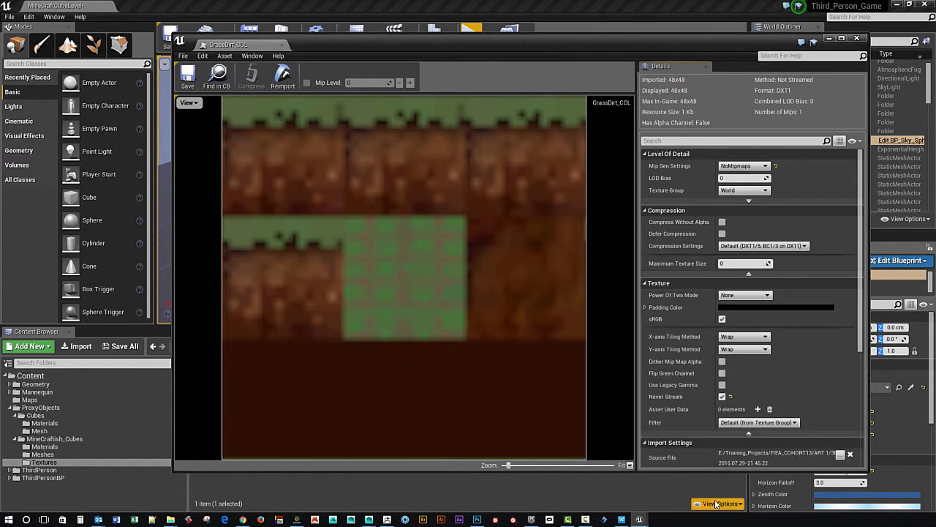
{"action": "left_click", "coordinate": [760, 422]}
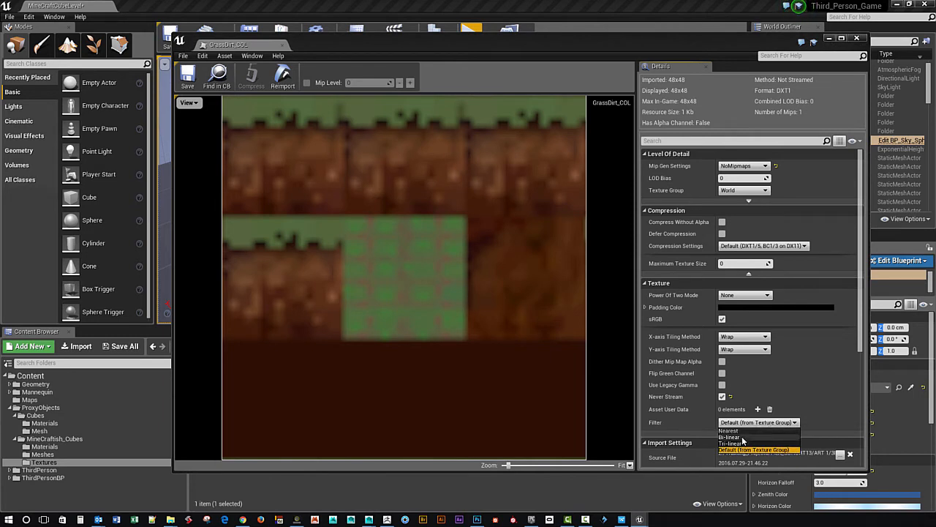
{"action": "left_click", "coordinate": [741, 436]}
{"action": "left_click", "coordinate": [740, 430]}
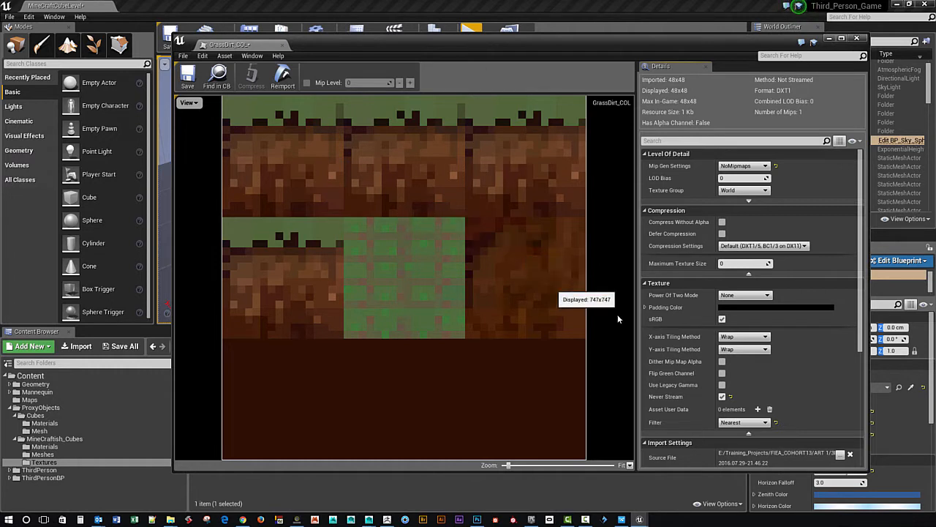
{"action": "left_click", "coordinate": [721, 319]}
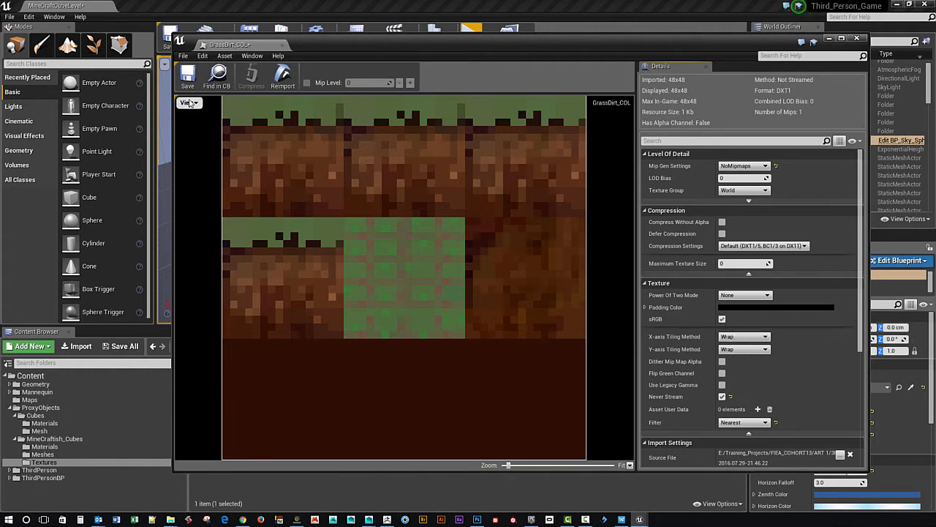
{"action": "left_click", "coordinate": [188, 75]}
Step: Open the M_MineCraftishCubeBase material and add the GrassDirt_COL texture to its graph as a texture sample
{"action": "left_click_drag", "start_coordinate": [452, 47], "coordinate": [657, 124]}
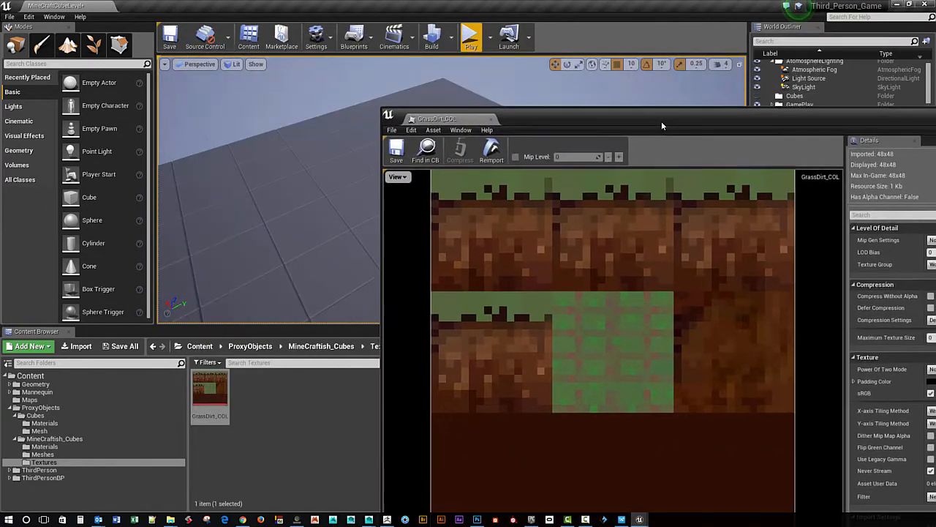
{"action": "left_click", "coordinate": [42, 446]}
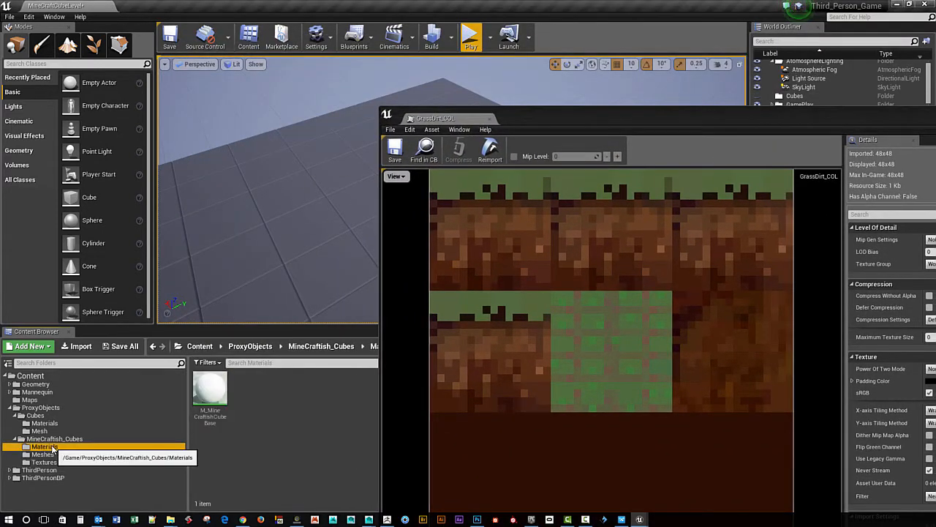
{"action": "double_click", "coordinate": [197, 389]}
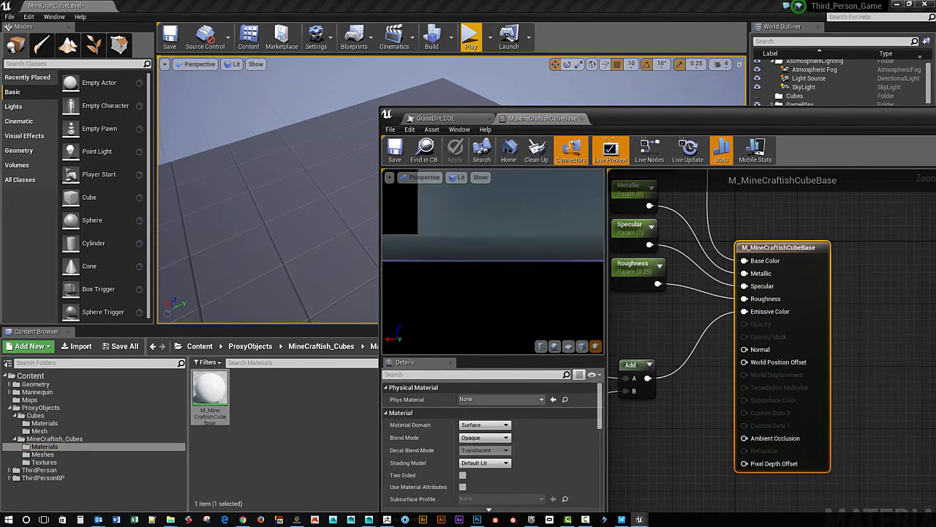
{"action": "left_click_drag", "start_coordinate": [536, 229], "coordinate": [505, 244]}
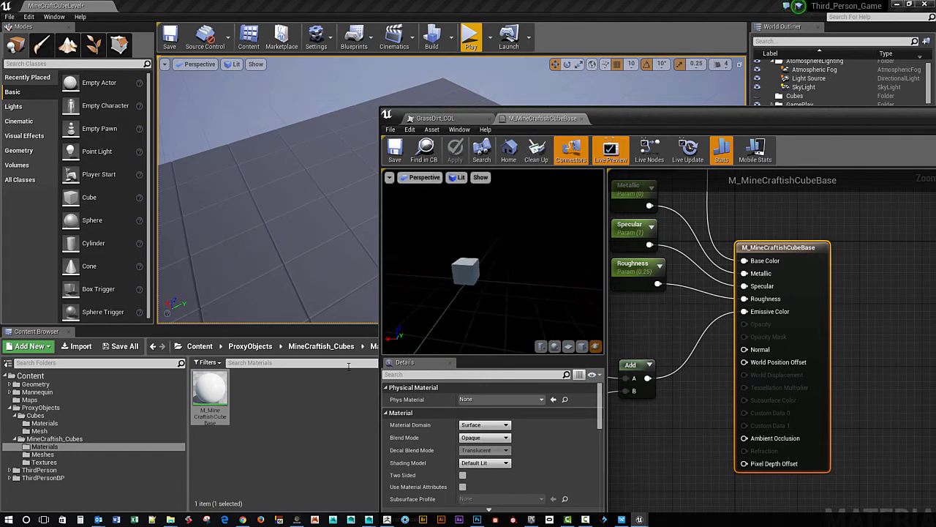
{"action": "left_click", "coordinate": [77, 462]}
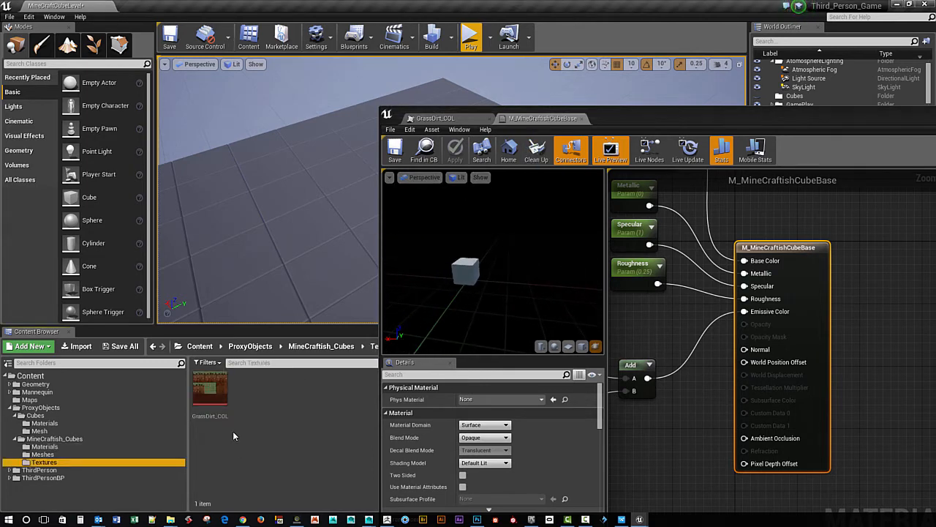
{"action": "left_click_drag", "start_coordinate": [210, 392], "coordinate": [648, 430]}
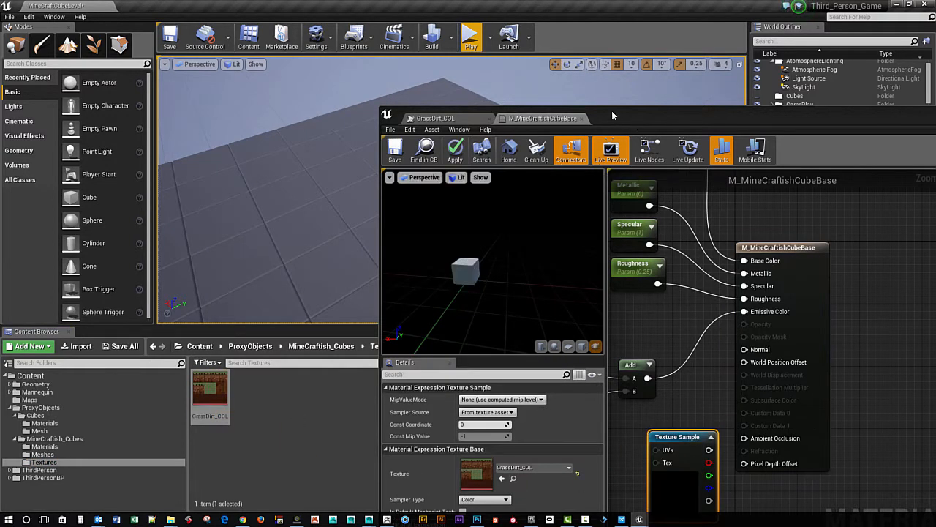
Step: Delete the BaseColor parameter node, put the GrassDirt_COL texture sample in its place and connect it to the material's Base Color input
{"action": "left_click_drag", "start_coordinate": [613, 115], "coordinate": [382, 36]}
{"action": "right_click_drag", "start_coordinate": [477, 258], "coordinate": [609, 296]}
{"action": "scroll", "coordinate": [596, 321], "scroll_direction": "down", "scroll_amount": 1}
{"action": "left_click_drag", "start_coordinate": [591, 398], "coordinate": [449, 152]}
{"action": "right_click_drag", "start_coordinate": [497, 173], "coordinate": [509, 283]}
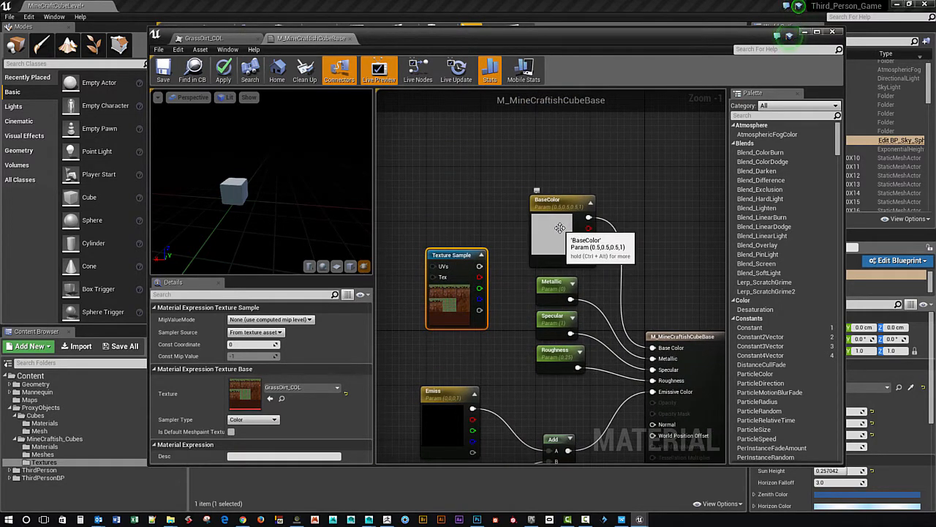
{"action": "left_click", "coordinate": [560, 230]}
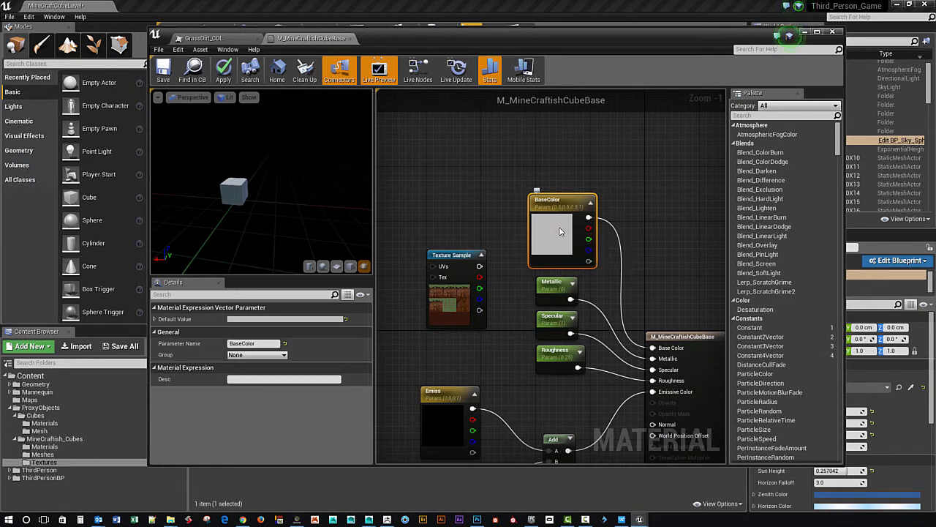
{"action": "key", "text": "Delete"}
{"action": "left_click_drag", "start_coordinate": [462, 264], "coordinate": [602, 223]}
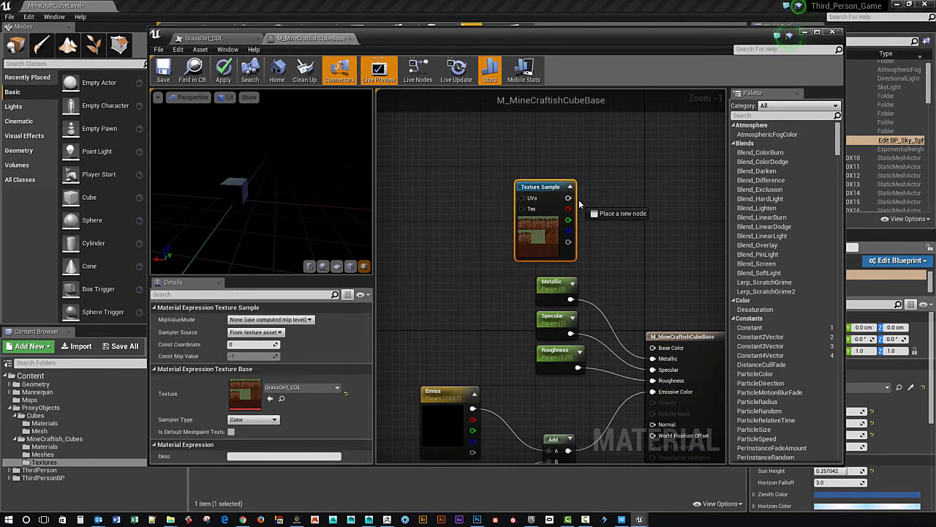
{"action": "left_click_drag", "start_coordinate": [620, 301], "coordinate": [653, 349]}
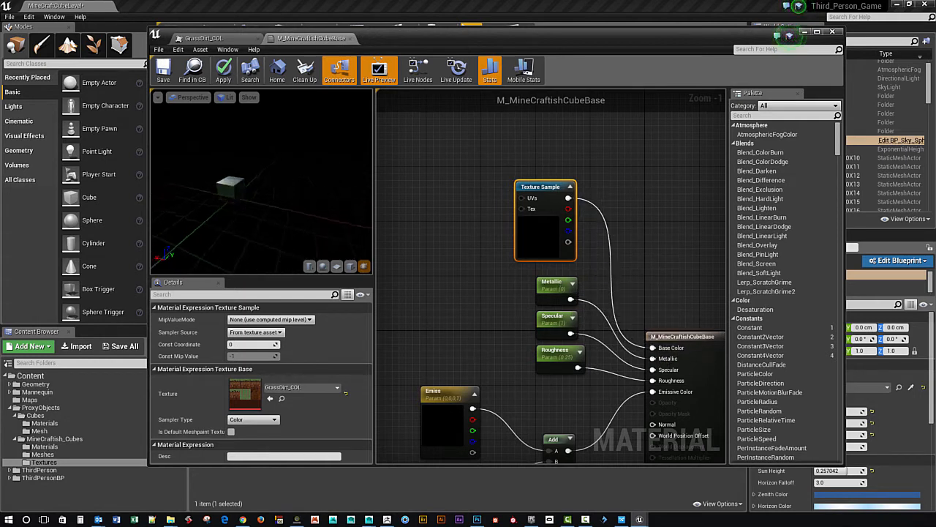
Step: Try other preview shapes for the material and examine the grass-dirt texture on the cube shape
{"action": "left_click_drag", "start_coordinate": [280, 191], "coordinate": [315, 210]}
{"action": "left_click", "coordinate": [308, 266]}
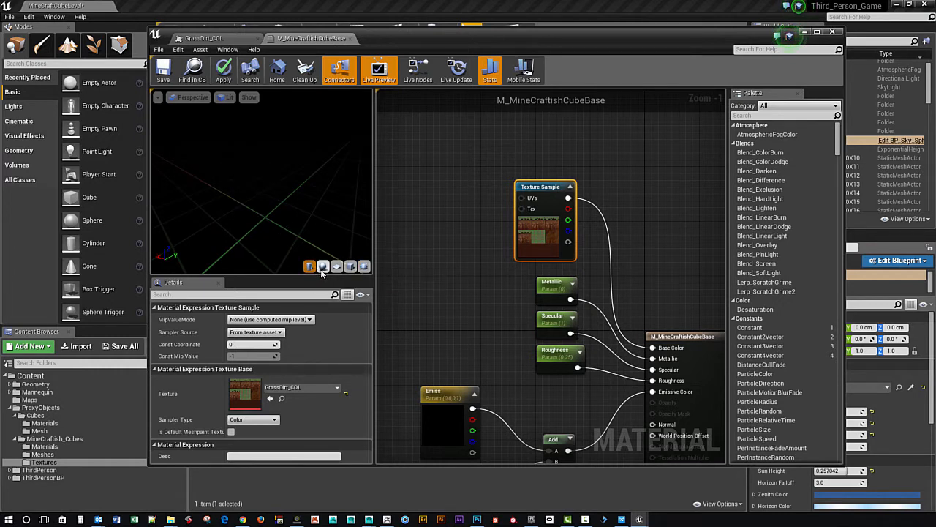
{"action": "left_click", "coordinate": [338, 268]}
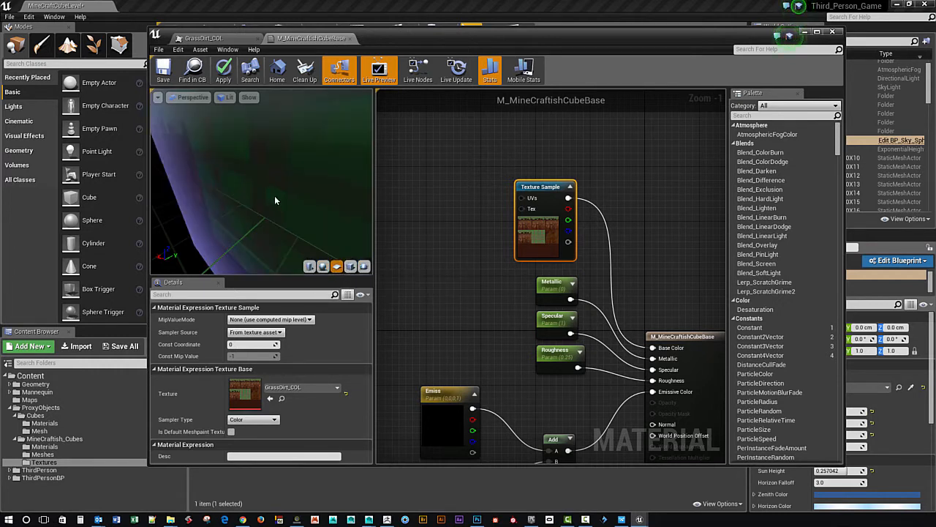
{"action": "scroll", "coordinate": [277, 200], "scroll_direction": "down", "scroll_amount": 5}
{"action": "left_click", "coordinate": [351, 266]}
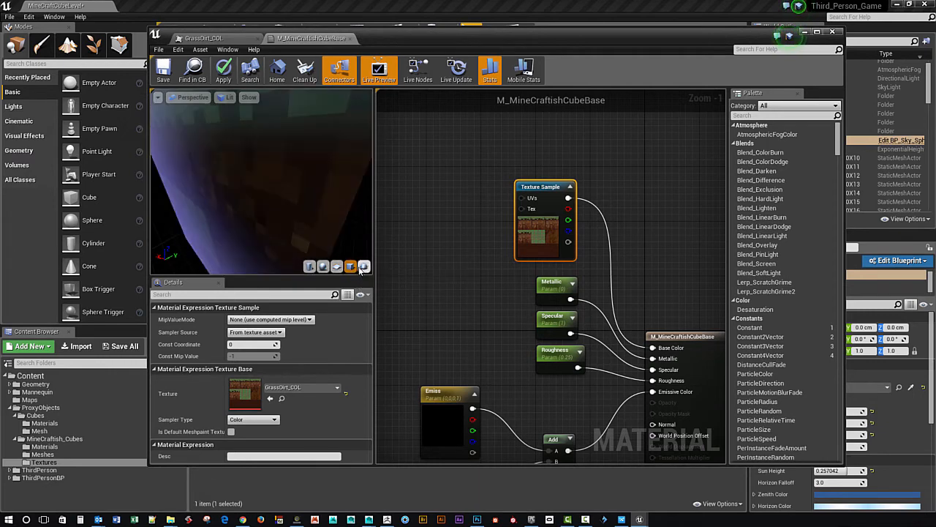
{"action": "scroll", "coordinate": [290, 236], "scroll_direction": "down", "scroll_amount": 5}
{"action": "left_click_drag", "start_coordinate": [273, 232], "coordinate": [293, 108]}
Step: Set the MineCraft_Block_10X10X10 mesh from the MineCraftish_Cubes Meshes folder as the material's preview mesh and examine the texture on it
{"action": "left_click_drag", "start_coordinate": [377, 36], "coordinate": [487, 51]}
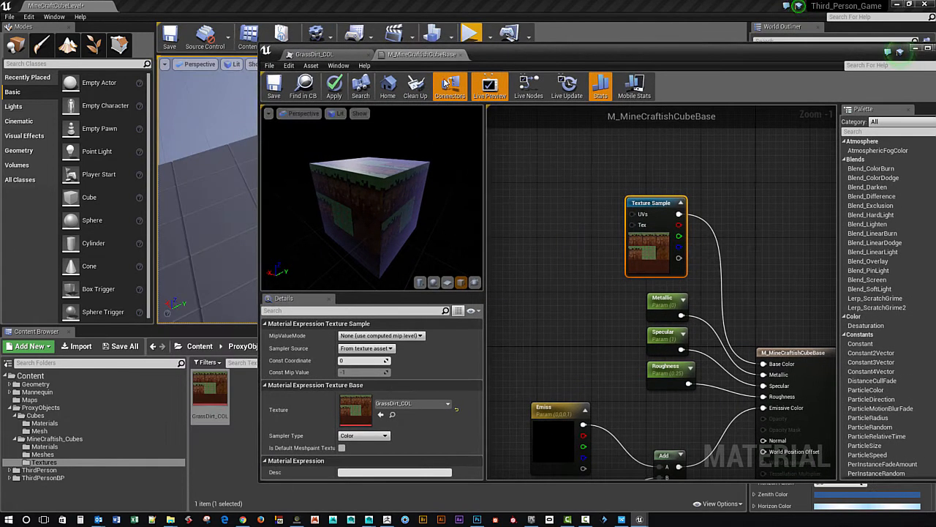
{"action": "left_click", "coordinate": [81, 453]}
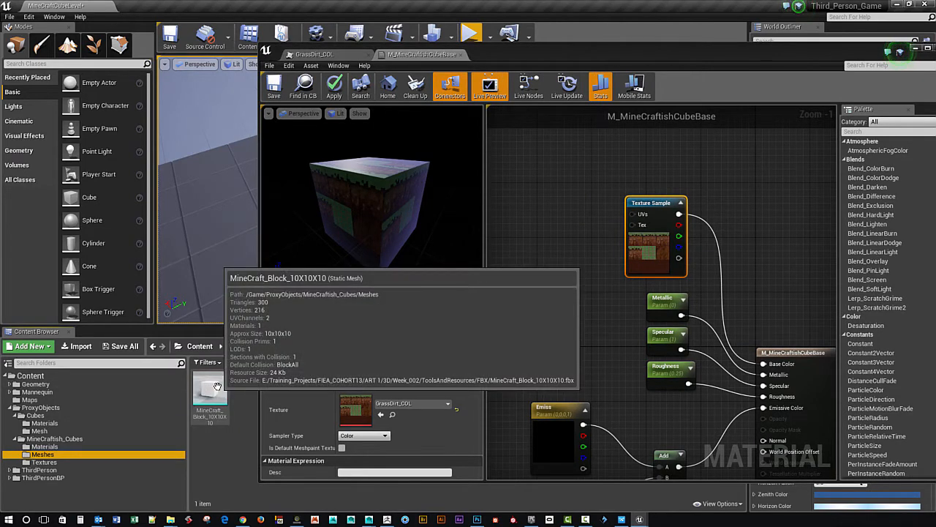
{"action": "left_click", "coordinate": [217, 386]}
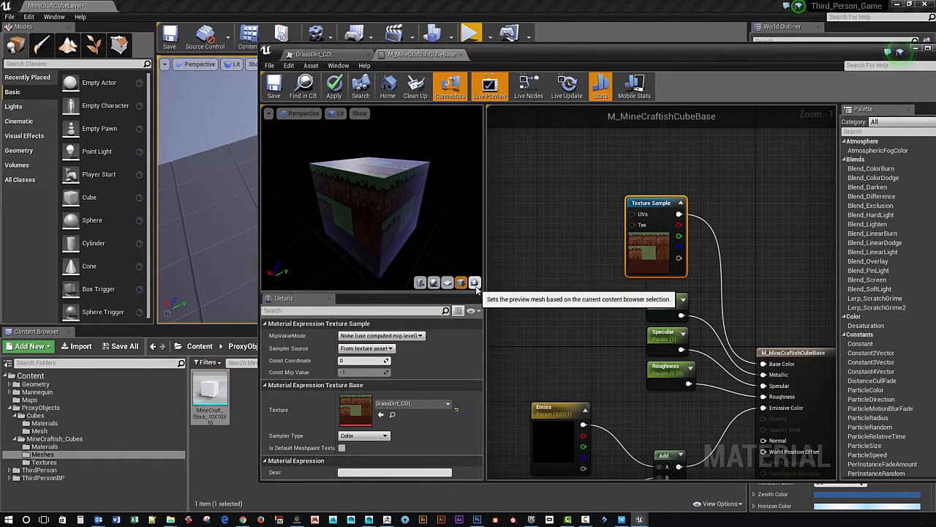
{"action": "left_click", "coordinate": [475, 282]}
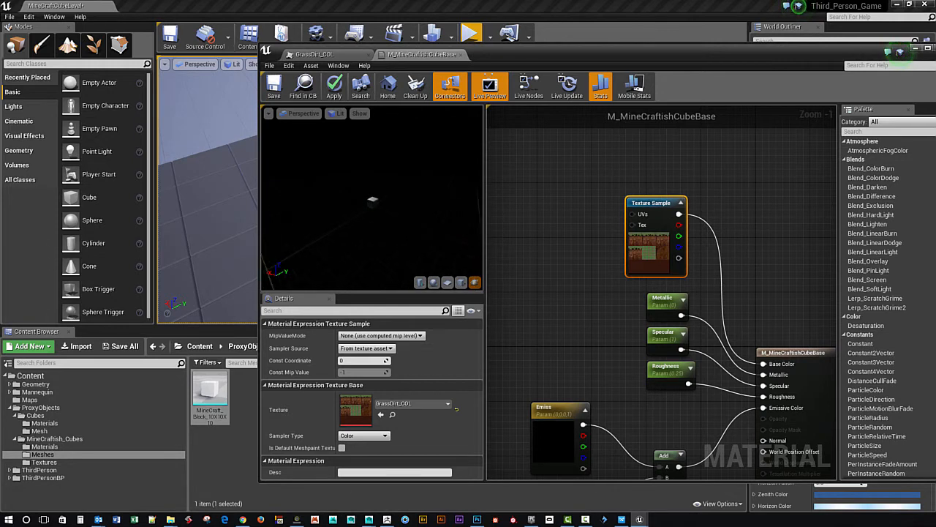
{"action": "right_click_drag", "start_coordinate": [379, 195], "coordinate": [379, 155]}
{"action": "middle_click_drag", "start_coordinate": [378, 195], "coordinate": [377, 249]}
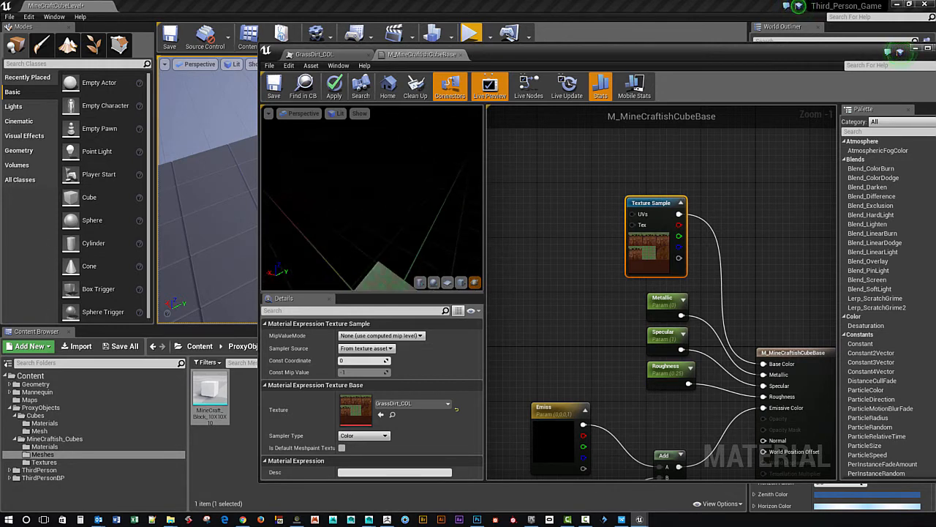
{"action": "left_click_drag", "start_coordinate": [377, 219], "coordinate": [428, 234]}
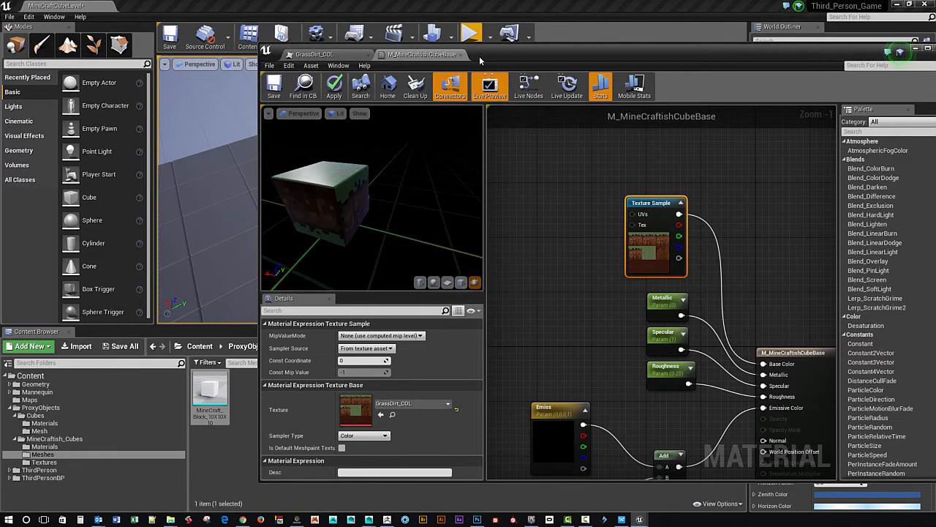
{"action": "left_click_drag", "start_coordinate": [481, 61], "coordinate": [285, 43]}
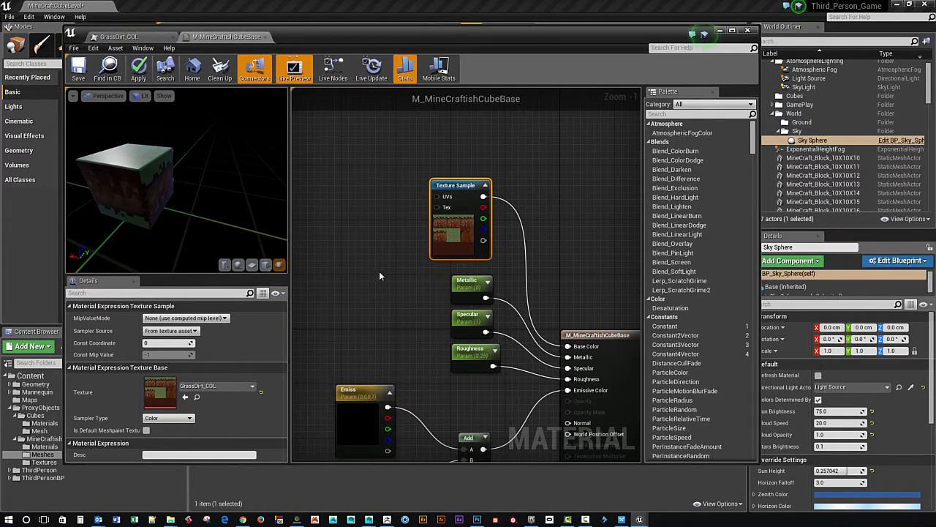
Step: Space out the Emiss and Roughness parameter nodes, moving Roughness down away from the Specular node
{"action": "right_click_drag", "start_coordinate": [379, 276], "coordinate": [361, 222]}
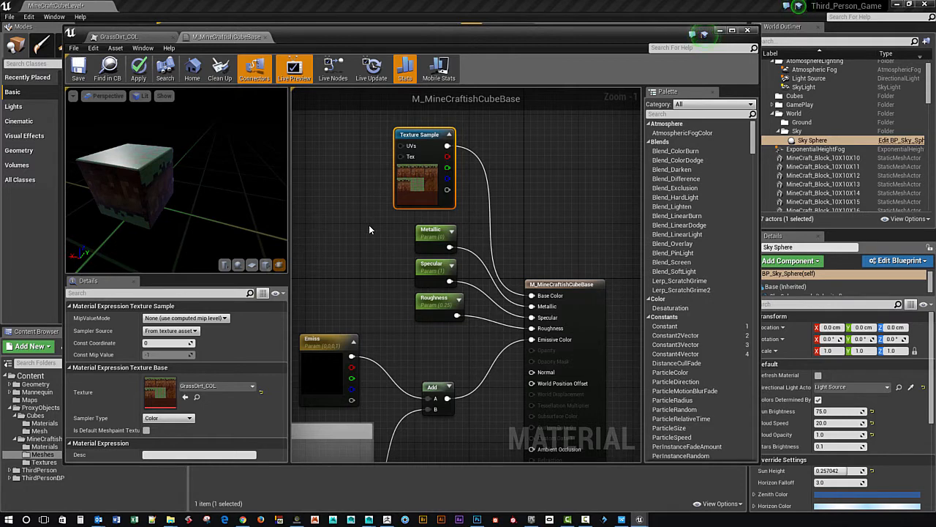
{"action": "right_click_drag", "start_coordinate": [369, 225], "coordinate": [395, 293]}
{"action": "left_click", "coordinate": [350, 326]}
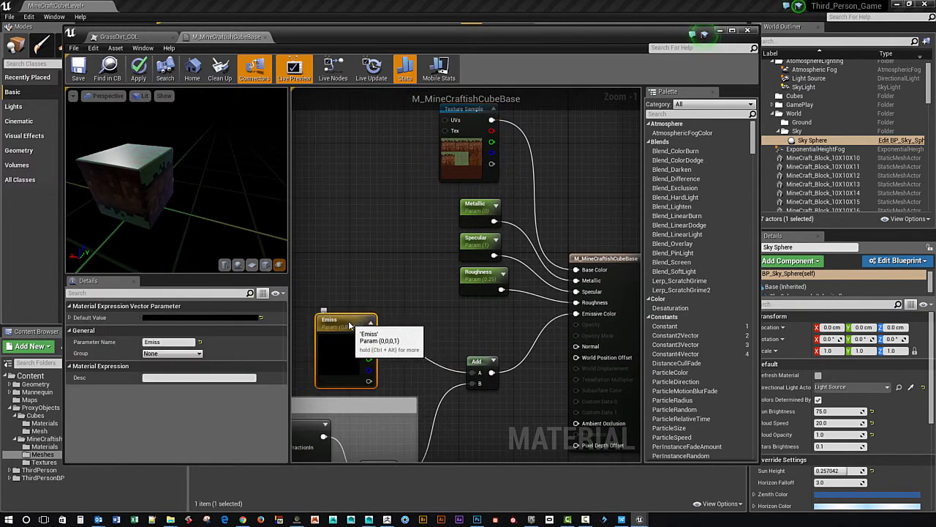
{"action": "left_click_drag", "start_coordinate": [349, 326], "coordinate": [357, 328]}
{"action": "left_click_drag", "start_coordinate": [472, 270], "coordinate": [480, 310]}
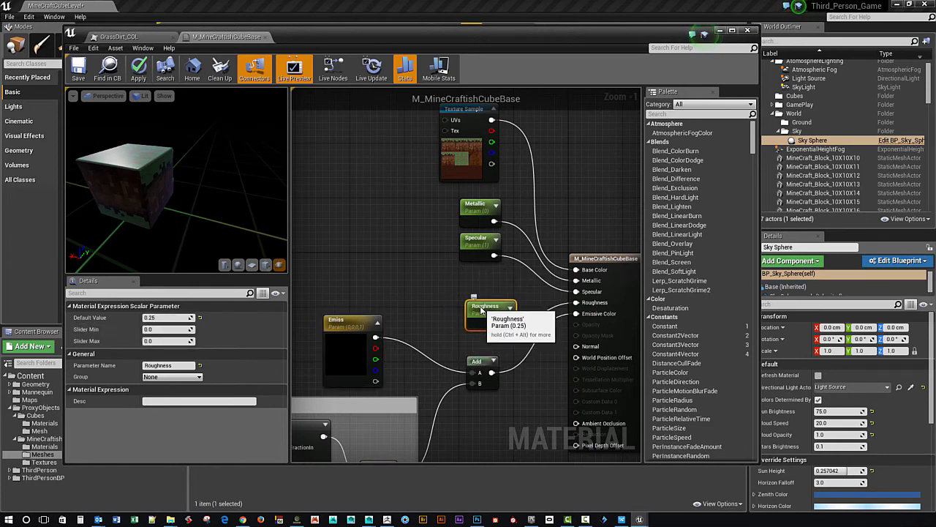
{"action": "right_click_drag", "start_coordinate": [328, 232], "coordinate": [372, 261]}
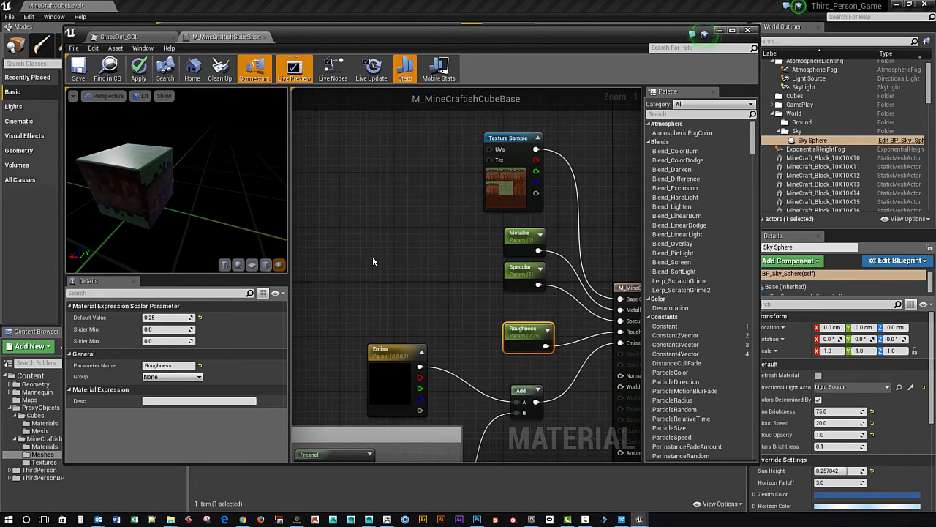
Step: Add a Multiply node beside the parameter nodes and connect the texture sample's RGB output to its A input
{"action": "left_click", "coordinate": [363, 250]}
{"action": "left_click", "coordinate": [365, 250]}
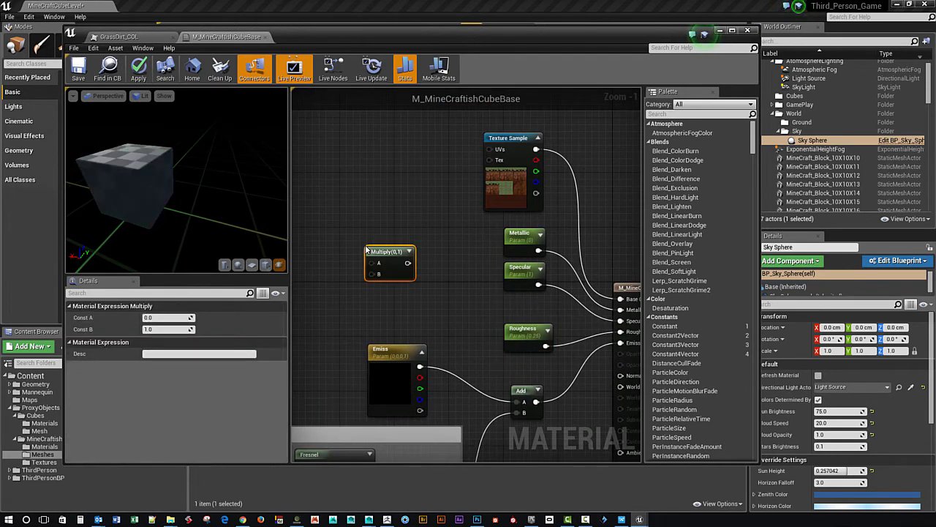
{"action": "right_click", "coordinate": [430, 311]}
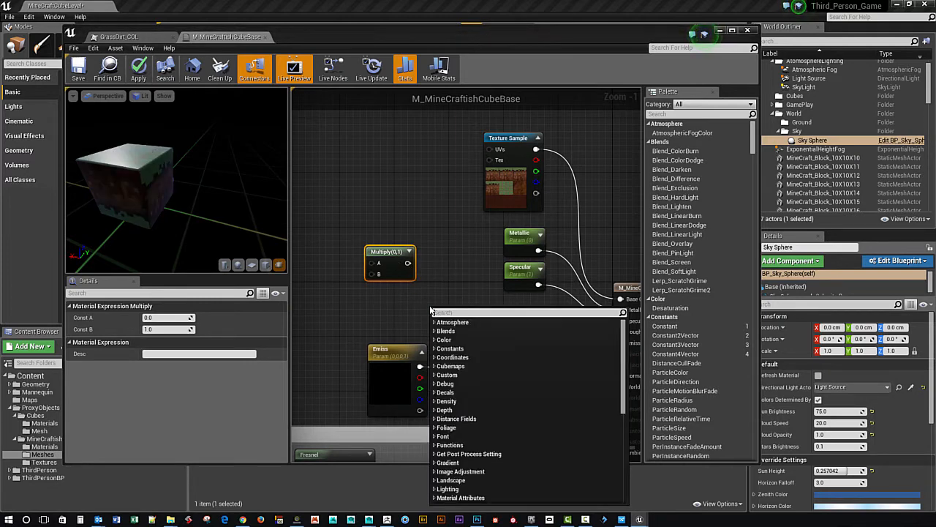
{"action": "left_click", "coordinate": [433, 275]}
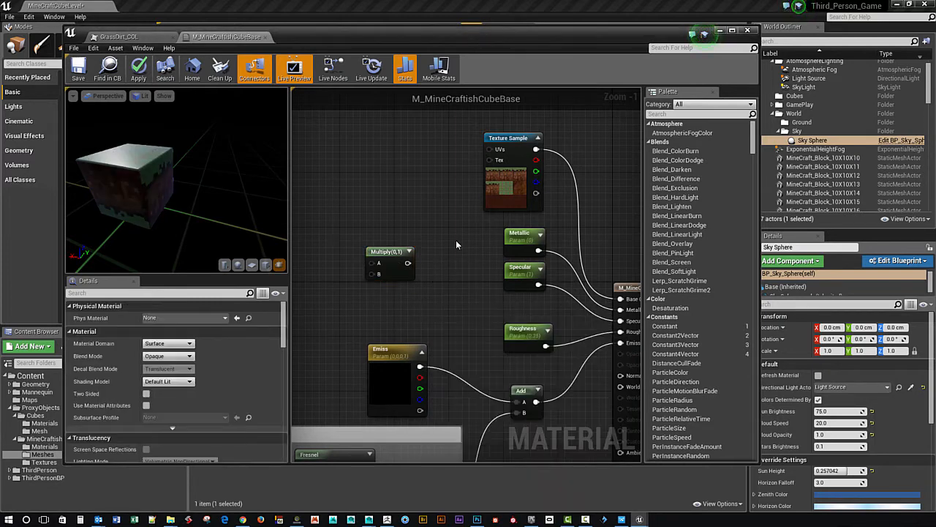
{"action": "left_click_drag", "start_coordinate": [535, 149], "coordinate": [544, 169]}
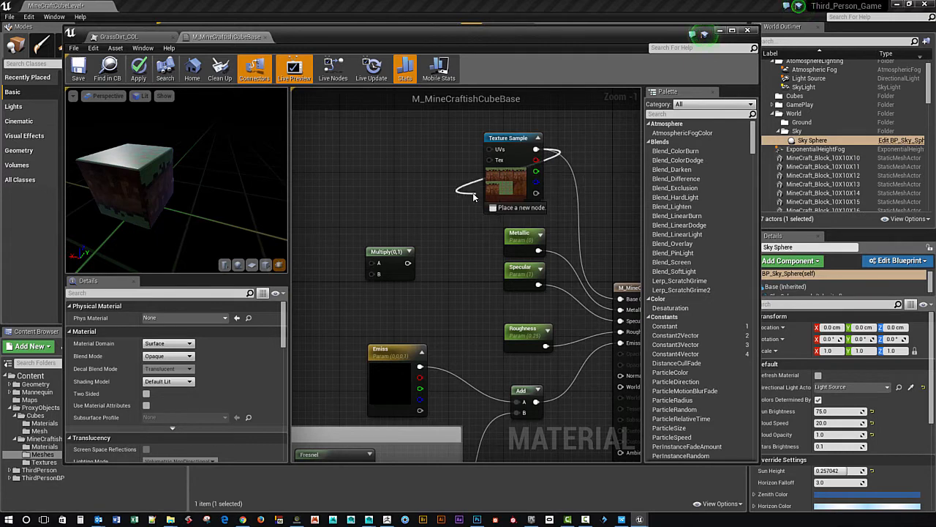
{"action": "left_click_drag", "start_coordinate": [473, 196], "coordinate": [371, 265]}
Step: Move the Specular parameter beside the Multiply node, connect it to input B, and feed the Multiply result into the material's Specular input
{"action": "left_click_drag", "start_coordinate": [520, 268], "coordinate": [350, 292]}
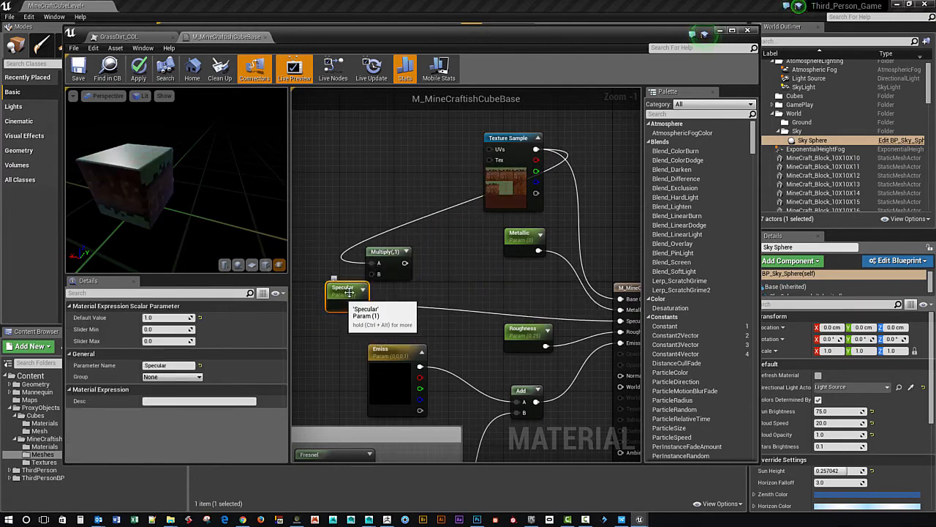
{"action": "left_click_drag", "start_coordinate": [388, 253], "coordinate": [428, 248]}
{"action": "left_click_drag", "start_coordinate": [342, 291], "coordinate": [413, 269]}
{"action": "right_click_drag", "start_coordinate": [497, 289], "coordinate": [467, 250]}
{"action": "left_click_drag", "start_coordinate": [408, 220], "coordinate": [590, 292]}
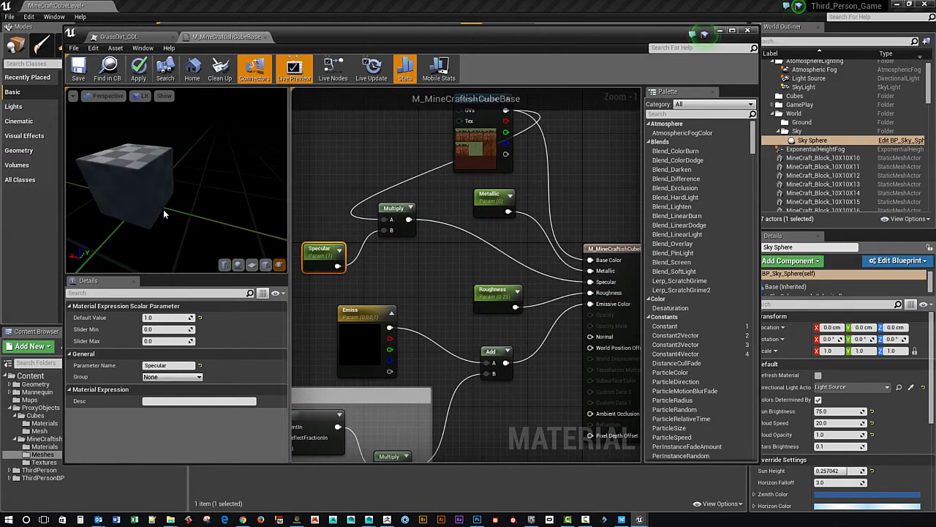
Step: Examine the block's specular highlights from other angles and start previewing the Multiply node on it
{"action": "left_click_drag", "start_coordinate": [164, 210], "coordinate": [175, 246]}
{"action": "mouse_move", "coordinate": [169, 204]}
{"action": "left_mouse_down"}
{"action": "mouse_move", "coordinate": [160, 205]}
{"action": "mouse_move", "coordinate": [179, 221]}
{"action": "mouse_move", "coordinate": [207, 223]}
{"action": "mouse_move", "coordinate": [162, 242]}
{"action": "mouse_move", "coordinate": [222, 234]}
{"action": "mouse_move", "coordinate": [186, 247]}
{"action": "mouse_move", "coordinate": [179, 217]}
{"action": "left_mouse_up"}
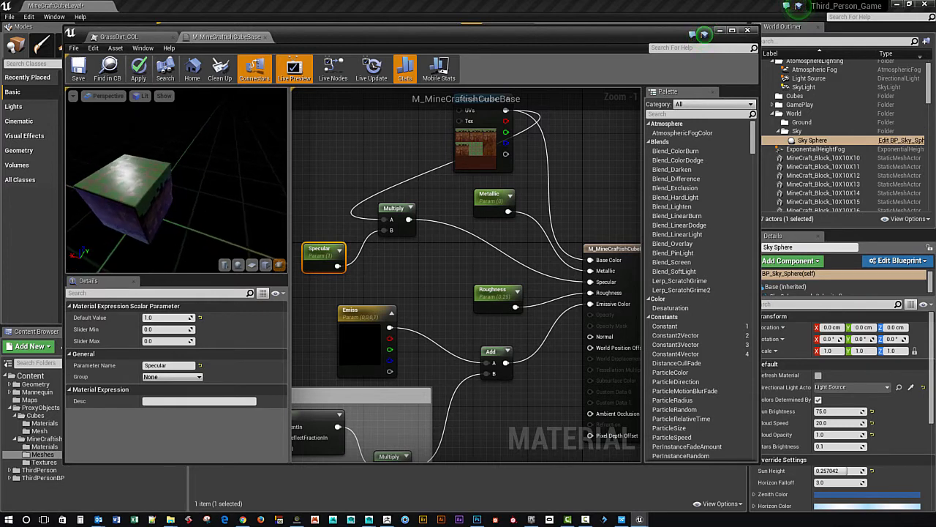
{"action": "right_click", "coordinate": [396, 208]}
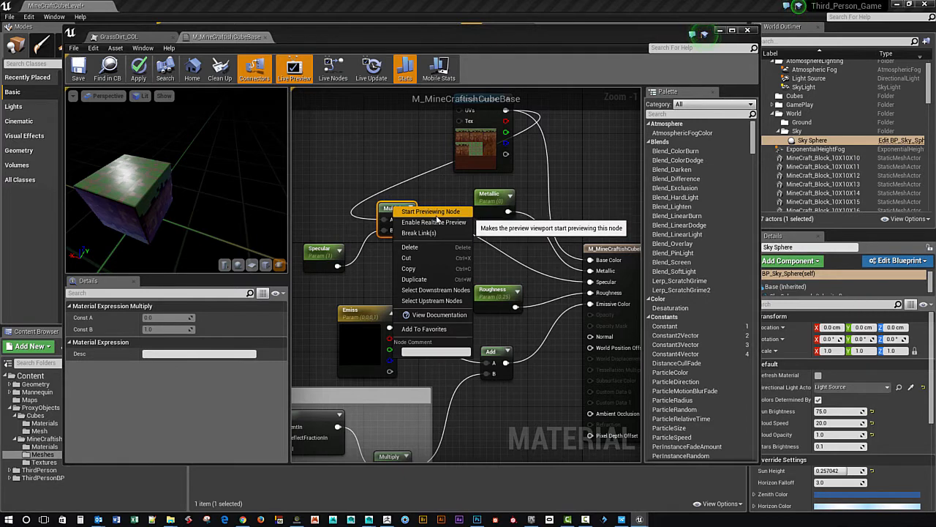
{"action": "left_click", "coordinate": [438, 217]}
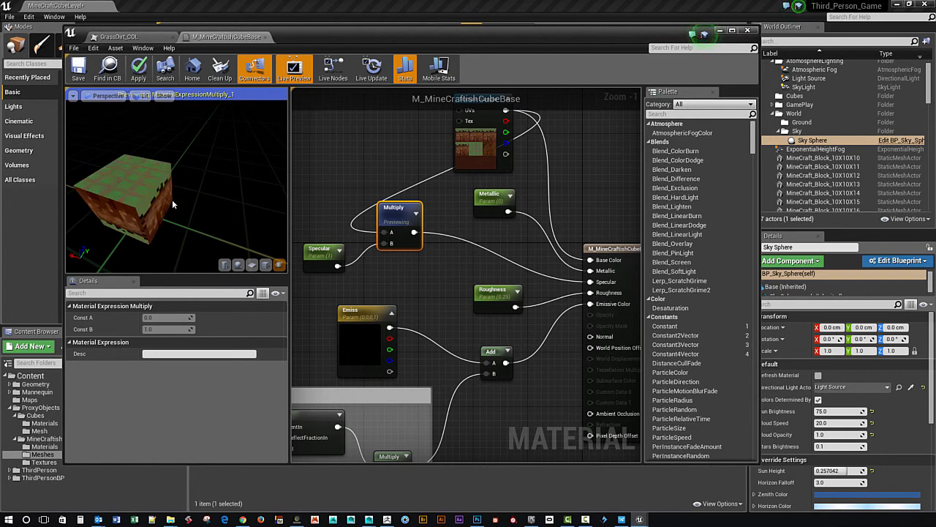
{"action": "left_click_drag", "start_coordinate": [172, 205], "coordinate": [202, 205]}
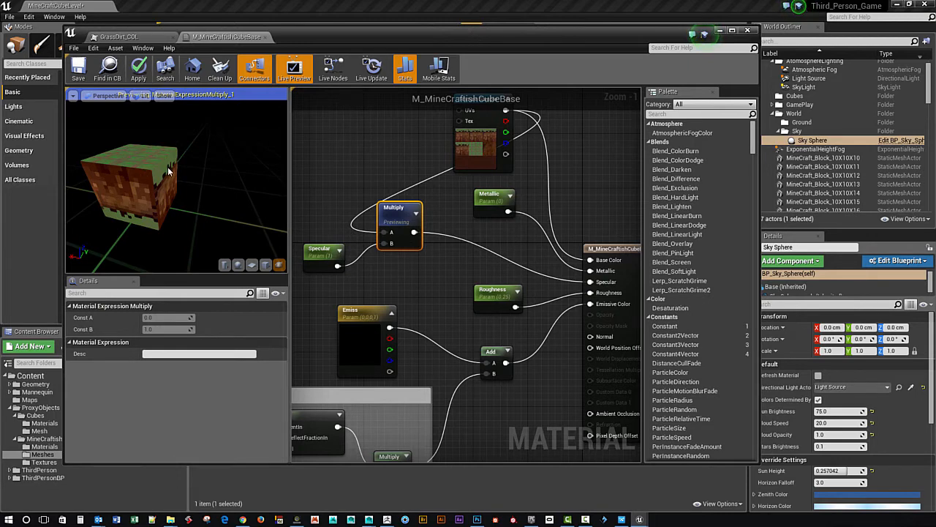
Step: Try the texture sample's red, green, blue and alpha channels in turn as the Multiply node's A input, comparing them on the preview block
{"action": "right_click_drag", "start_coordinate": [435, 168], "coordinate": [431, 188]}
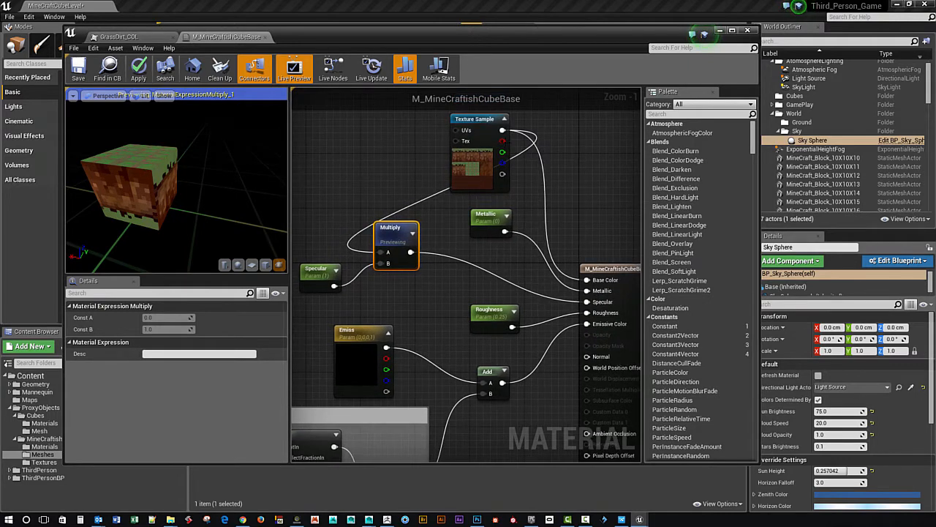
{"action": "left_click_drag", "start_coordinate": [503, 141], "coordinate": [381, 251]}
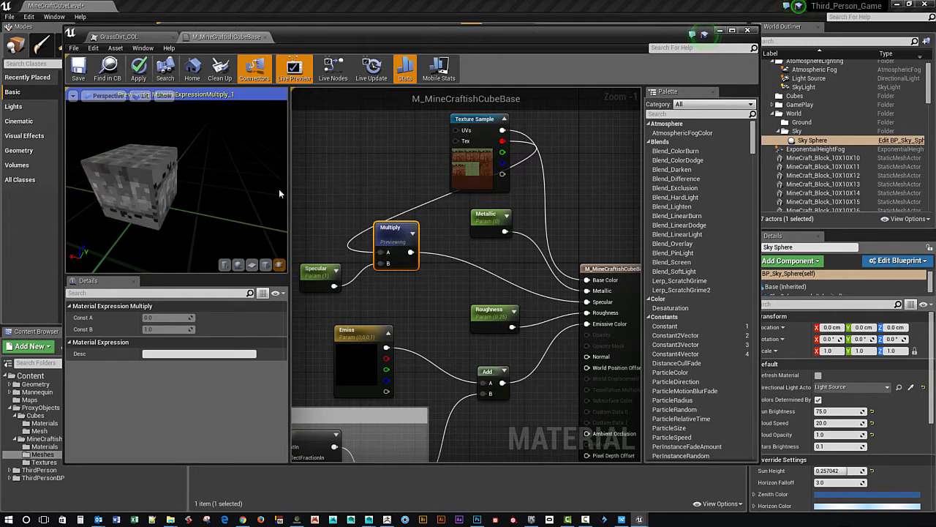
{"action": "mouse_move", "coordinate": [275, 191]}
{"action": "right_mouse_down"}
{"action": "mouse_move", "coordinate": [273, 143]}
{"action": "mouse_move", "coordinate": [273, 219]}
{"action": "mouse_move", "coordinate": [274, 188]}
{"action": "right_mouse_up"}
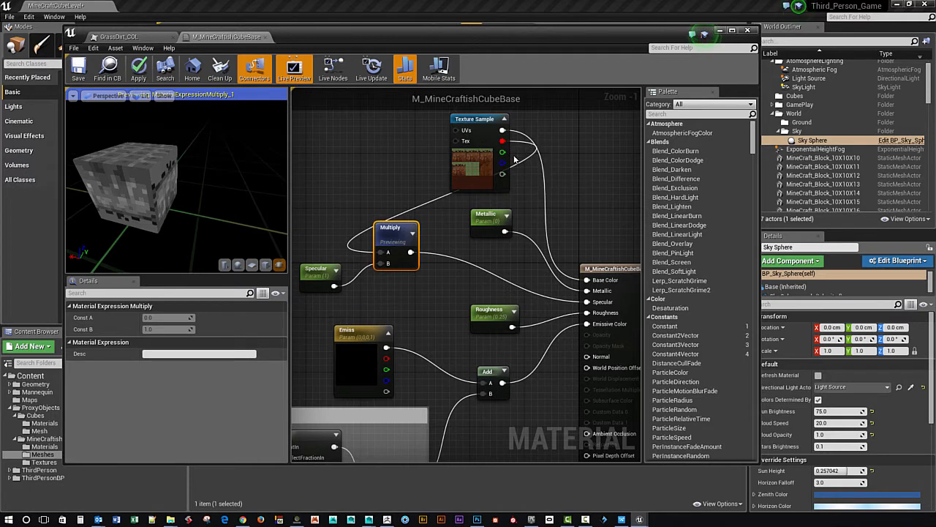
{"action": "left_click_drag", "start_coordinate": [502, 152], "coordinate": [381, 255]}
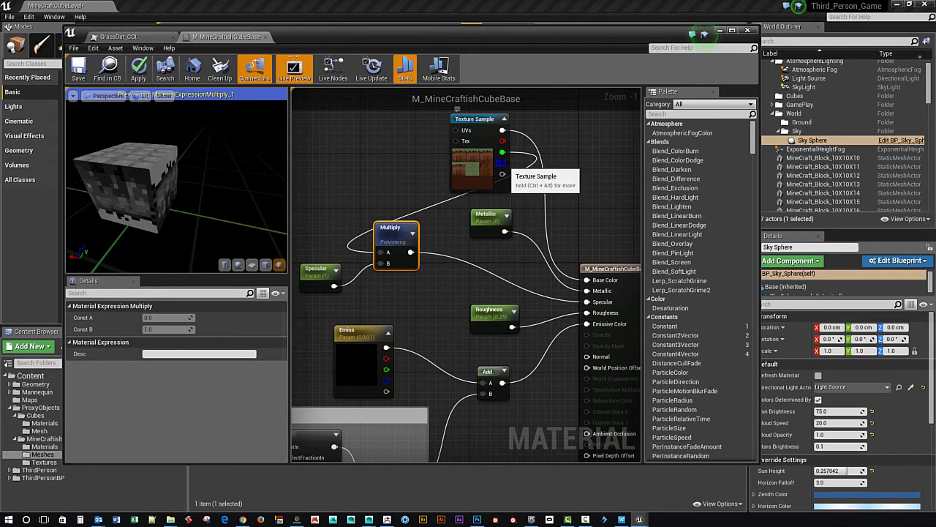
{"action": "left_click_drag", "start_coordinate": [502, 162], "coordinate": [381, 253]}
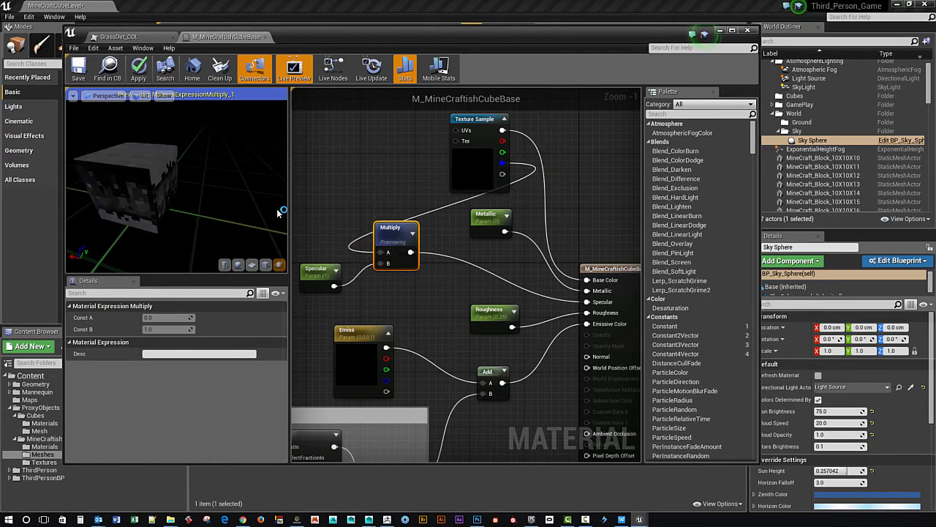
{"action": "left_click_drag", "start_coordinate": [248, 200], "coordinate": [164, 204]}
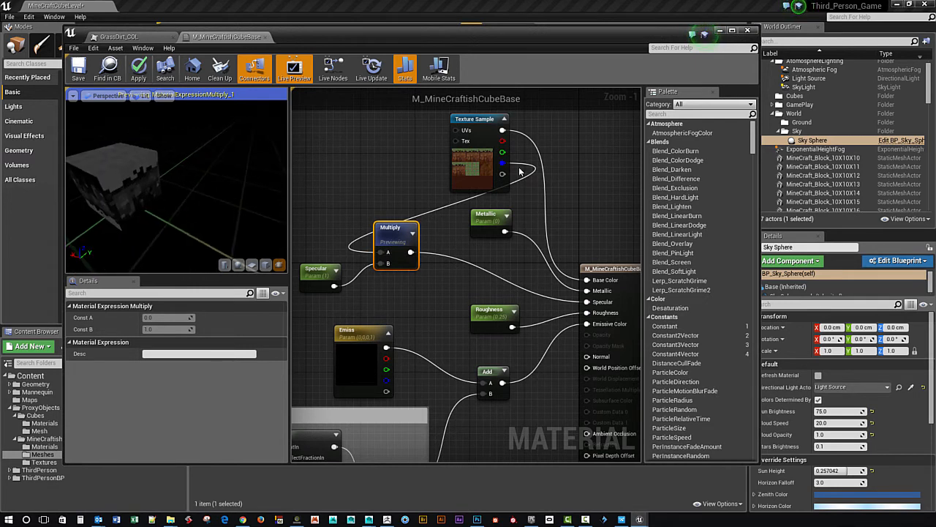
{"action": "left_click_drag", "start_coordinate": [502, 173], "coordinate": [382, 253]}
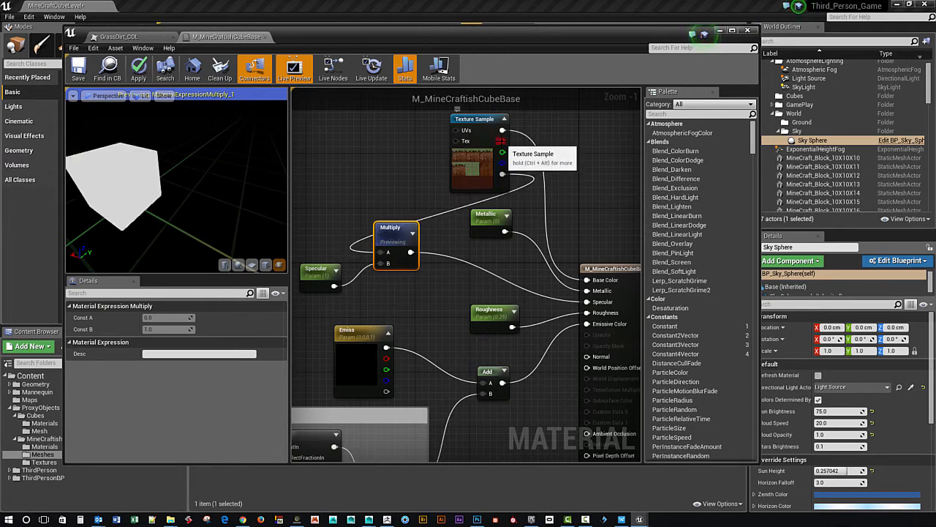
Step: Connect the texture sample's red channel to the Multiply node's A input and stop previewing that node
{"action": "left_click_drag", "start_coordinate": [502, 141], "coordinate": [381, 252]}
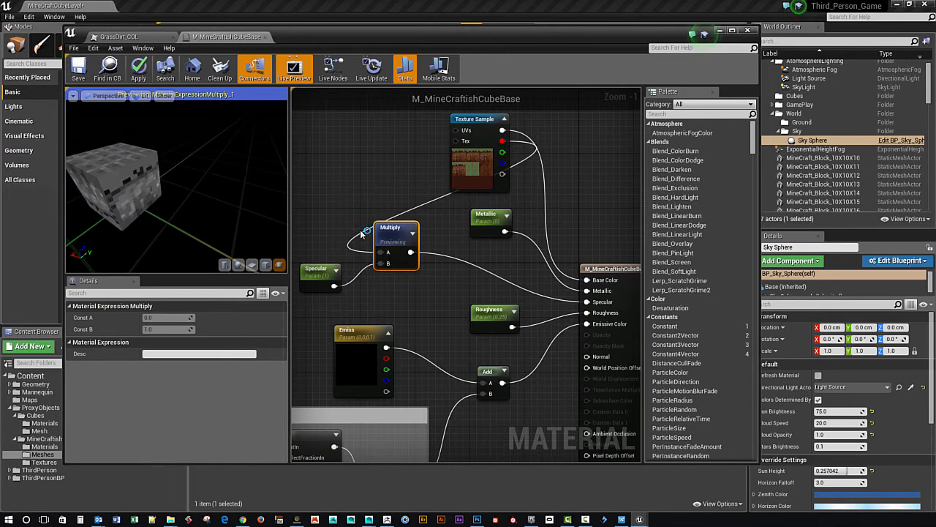
{"action": "right_click", "coordinate": [389, 228]}
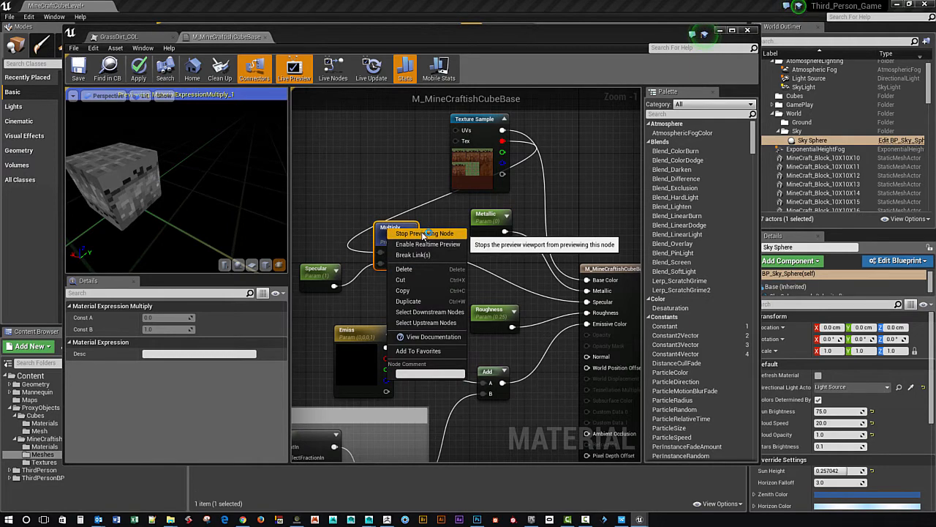
{"action": "left_click", "coordinate": [423, 234]}
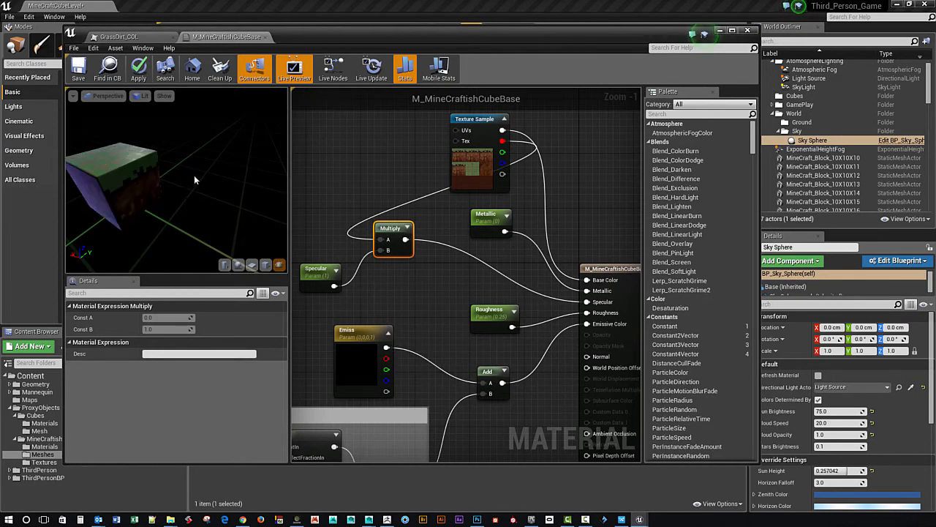
Step: Check the shaded grass-dirt block from several angles, save the M_MineCraftishCubeBase material and move its editor window off the Content Browser
{"action": "left_click_drag", "start_coordinate": [176, 181], "coordinate": [208, 192]}
{"action": "left_click_drag", "start_coordinate": [220, 199], "coordinate": [221, 207]}
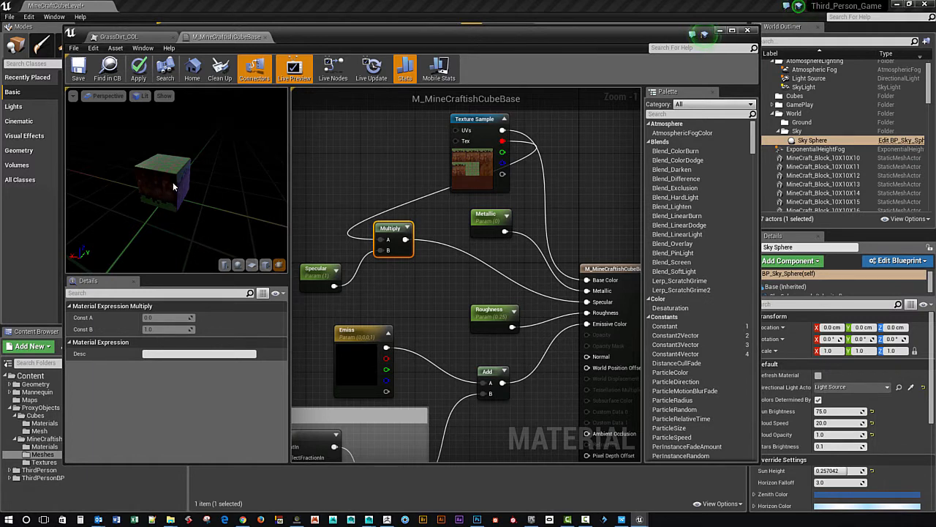
{"action": "left_click_drag", "start_coordinate": [185, 187], "coordinate": [245, 183]}
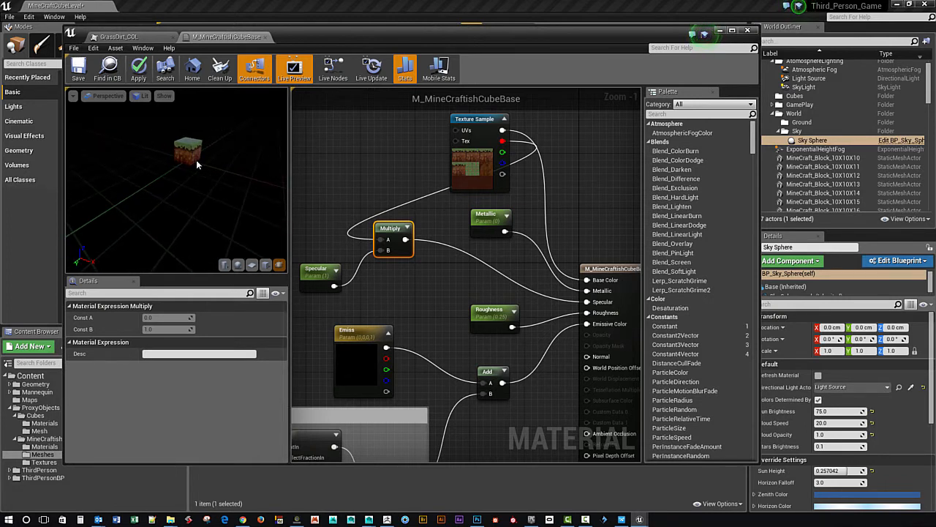
{"action": "left_click", "coordinate": [78, 69]}
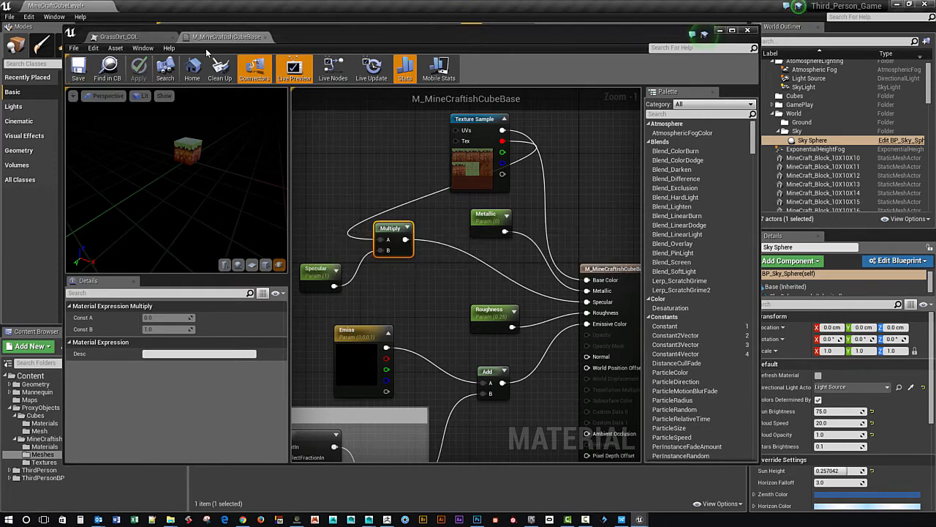
{"action": "left_click_drag", "start_coordinate": [310, 40], "coordinate": [460, 89]}
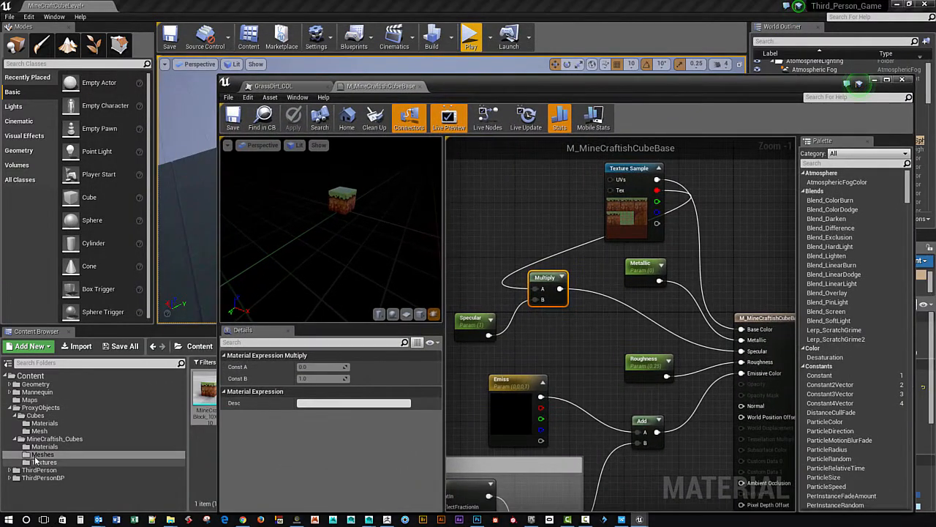
Step: Create a material instance of M_MineCraftishCubeBase in the MineCraftish_Cubes Materials folder, keeping the default name, and open it
{"action": "left_click", "coordinate": [44, 446]}
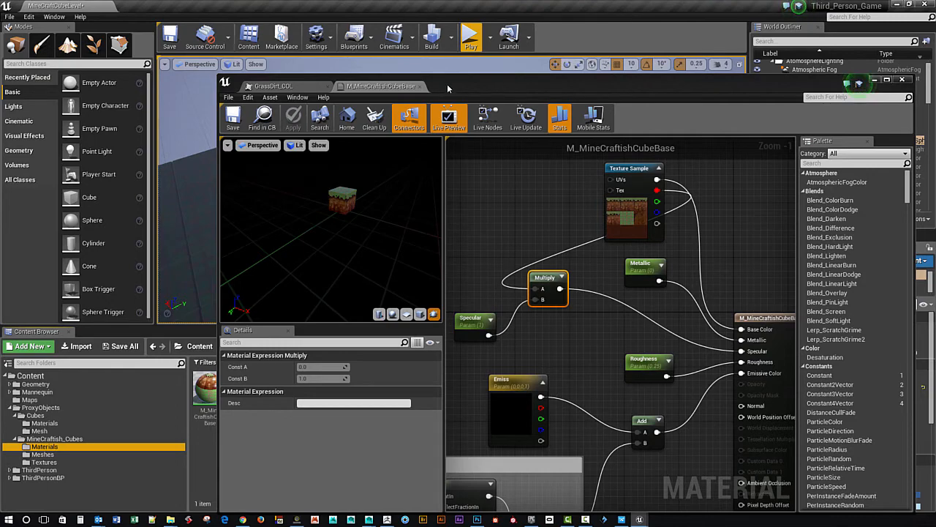
{"action": "left_click_drag", "start_coordinate": [422, 89], "coordinate": [582, 72]}
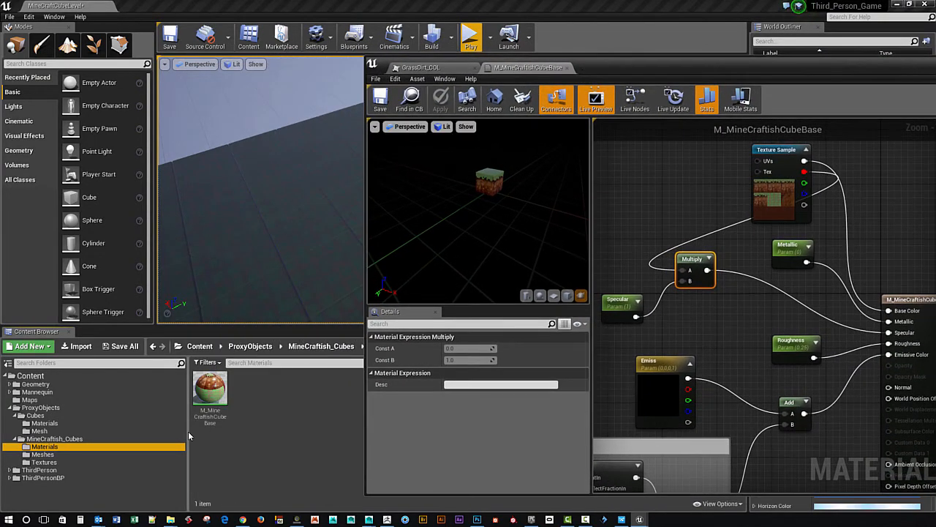
{"action": "right_click", "coordinate": [210, 381]}
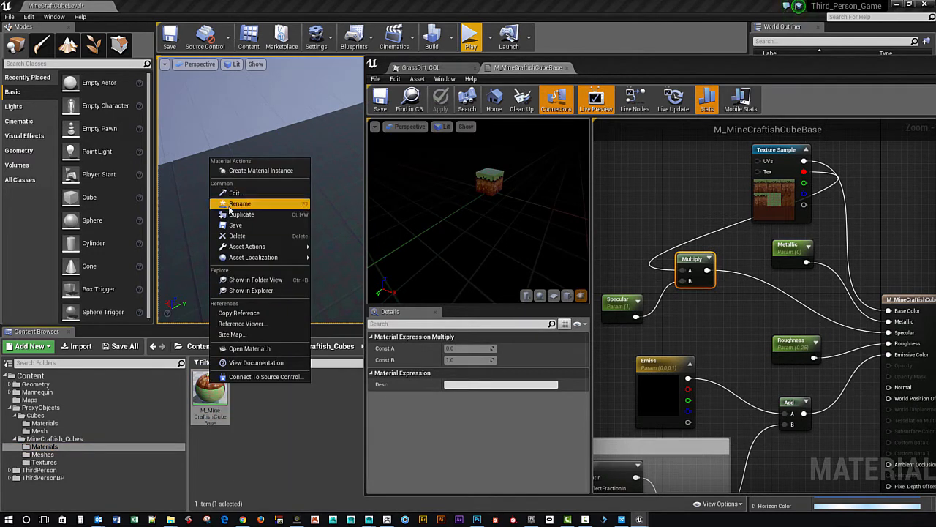
{"action": "left_click", "coordinate": [239, 172]}
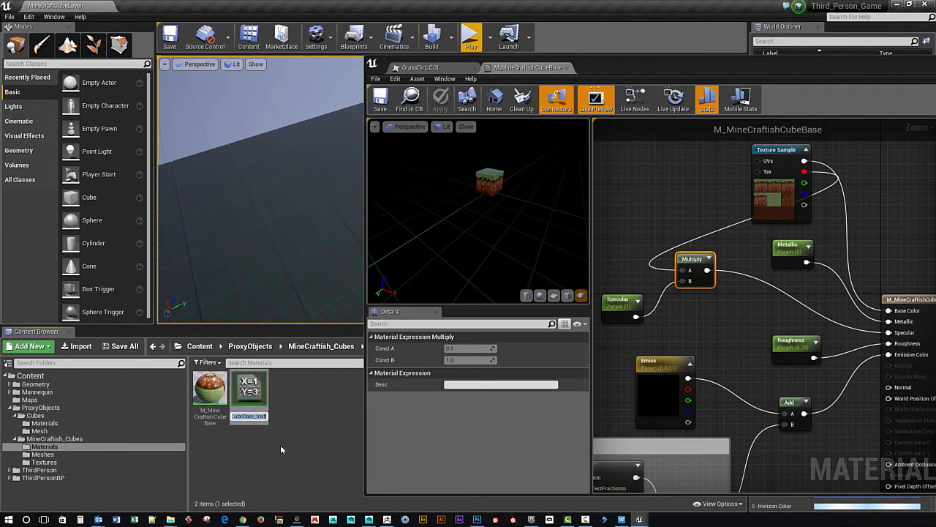
{"action": "key", "text": "Return"}
{"action": "double_click", "coordinate": [249, 395]}
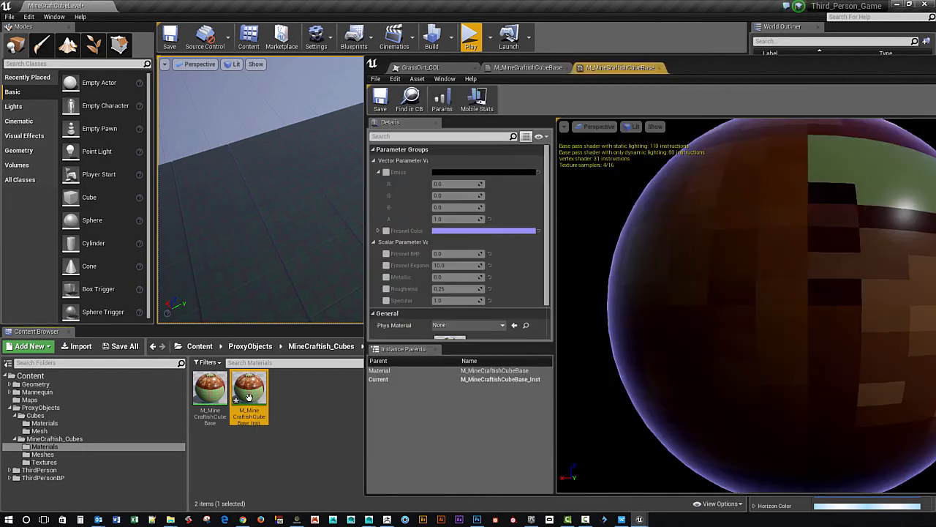
Step: Enable all vector and scalar parameter overrides in the material instance, save it and enlarge the Details area
{"action": "left_click", "coordinate": [386, 173]}
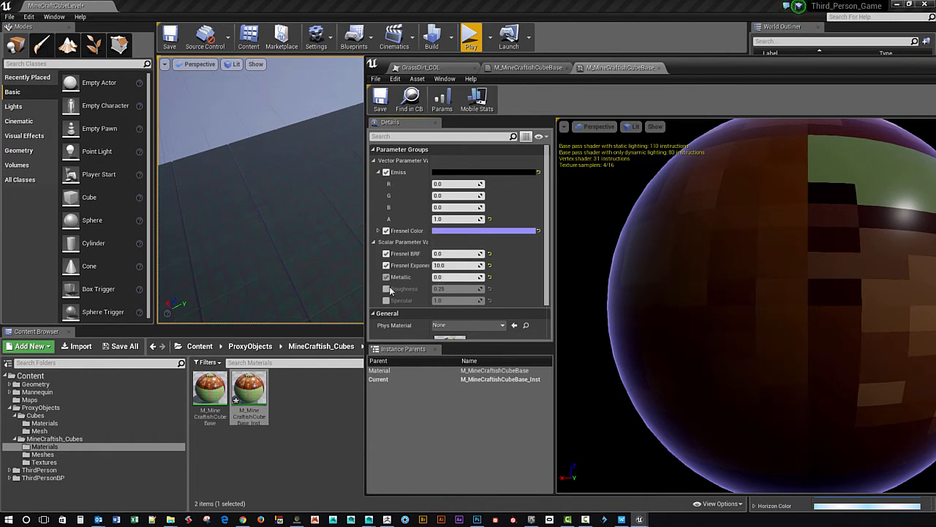
{"action": "scroll", "coordinate": [403, 300], "scroll_direction": "down", "scroll_amount": 2}
{"action": "scroll", "coordinate": [403, 300], "scroll_direction": "up", "scroll_amount": 1}
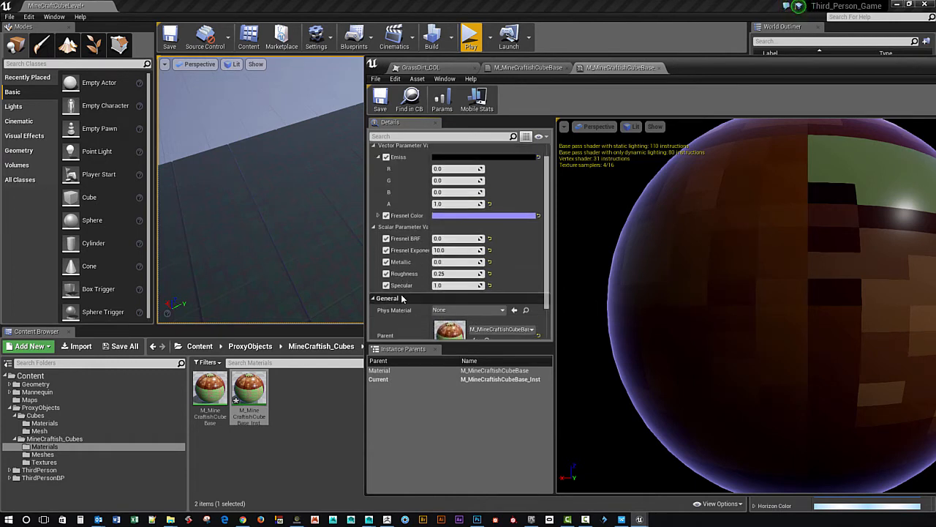
{"action": "right_click", "coordinate": [249, 391]}
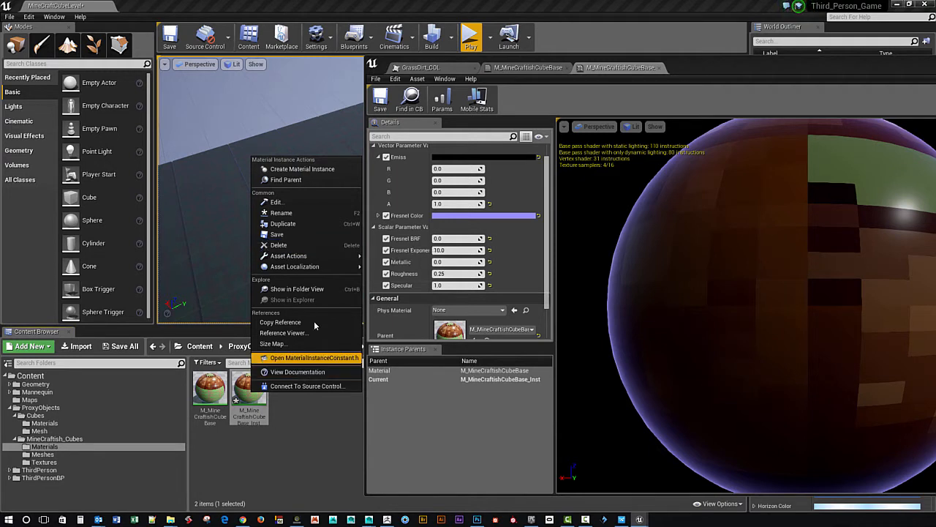
{"action": "left_click", "coordinate": [292, 235]}
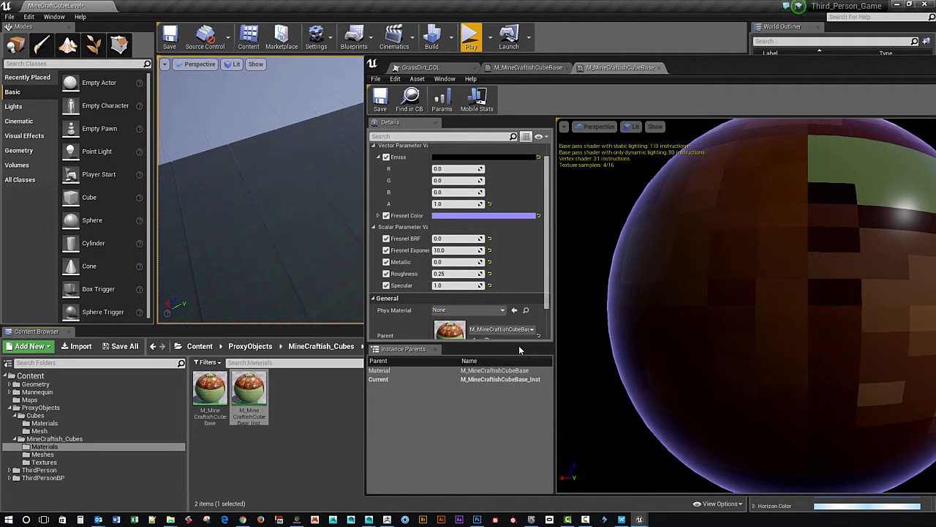
{"action": "left_click_drag", "start_coordinate": [516, 344], "coordinate": [510, 392]}
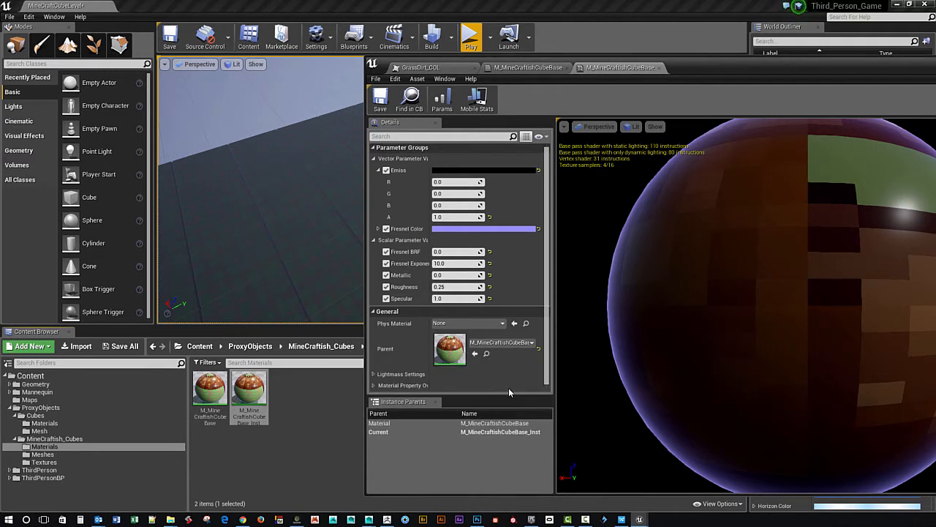
Step: Return to the M_MineCraftishCubeBase material graph and select its texture sample node
{"action": "double_click", "coordinate": [210, 391]}
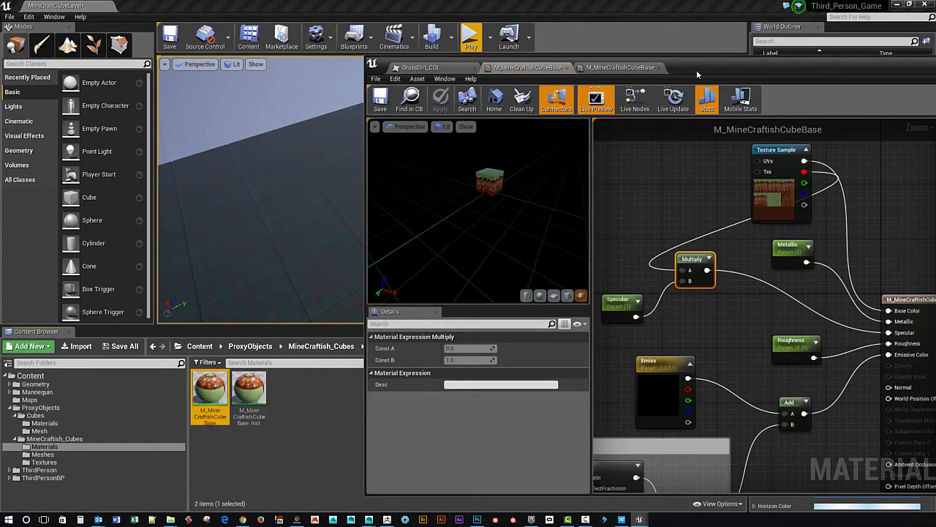
{"action": "left_click_drag", "start_coordinate": [699, 67], "coordinate": [476, 62]}
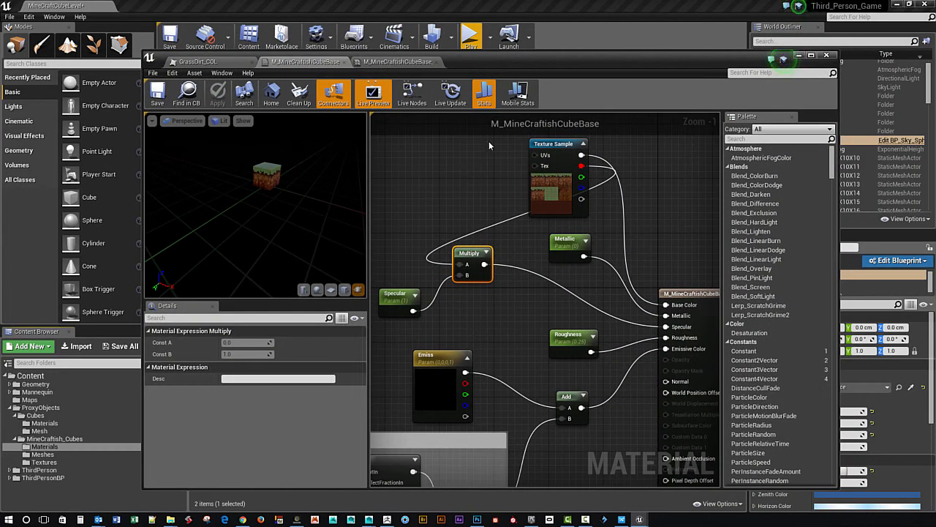
{"action": "right_click_drag", "start_coordinate": [548, 175], "coordinate": [514, 238]}
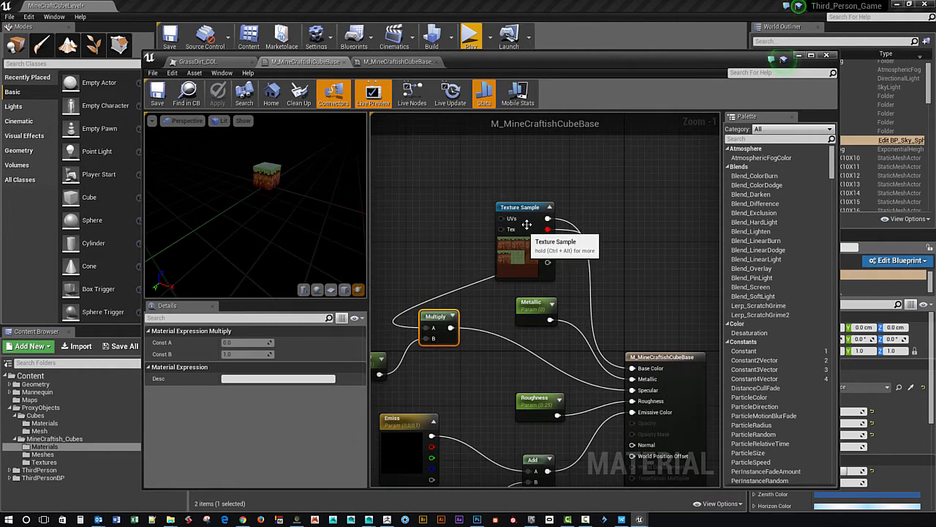
{"action": "left_click", "coordinate": [528, 223]}
Step: Try converting the texture sample to a texture object and undo the conversion
{"action": "right_click", "coordinate": [527, 223]}
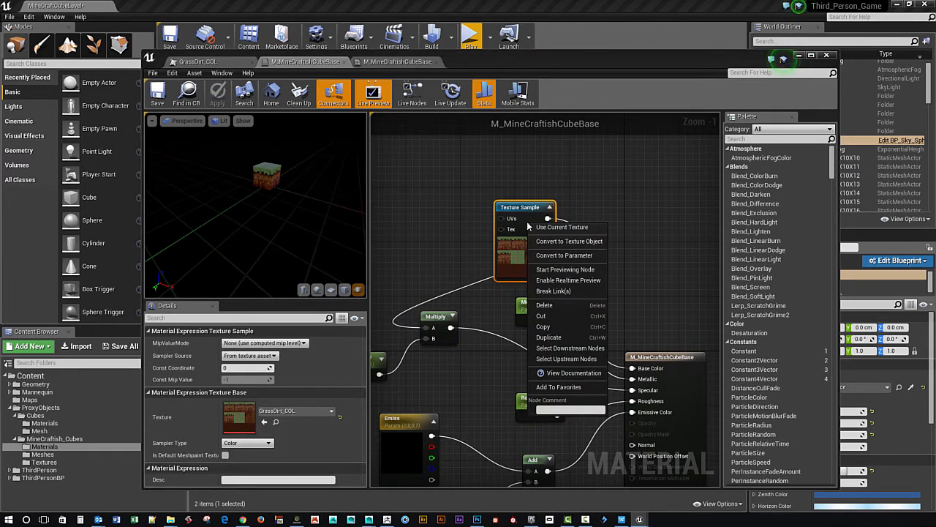
{"action": "left_click", "coordinate": [596, 247]}
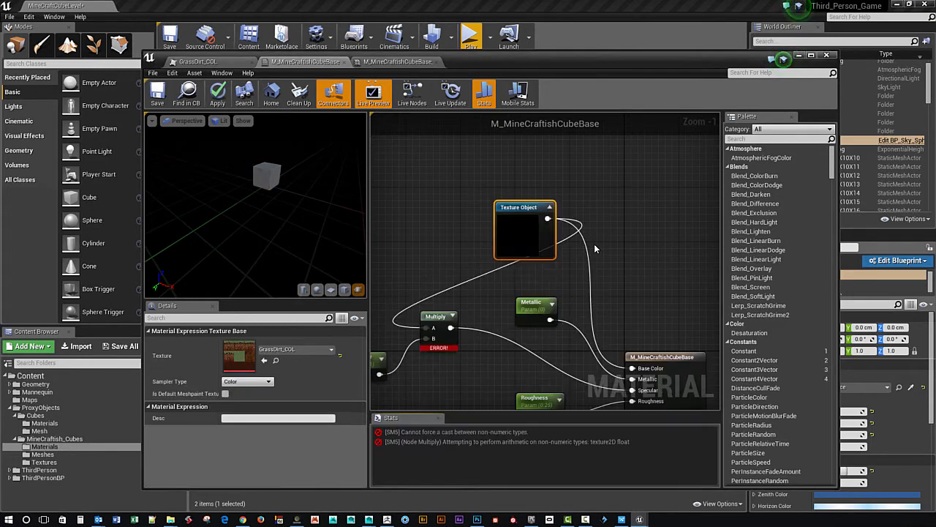
{"action": "key", "text": "ctrl+z"}
Step: Convert the texture sample to a parameter, move the node clear of the others and save the material
{"action": "right_click", "coordinate": [527, 224]}
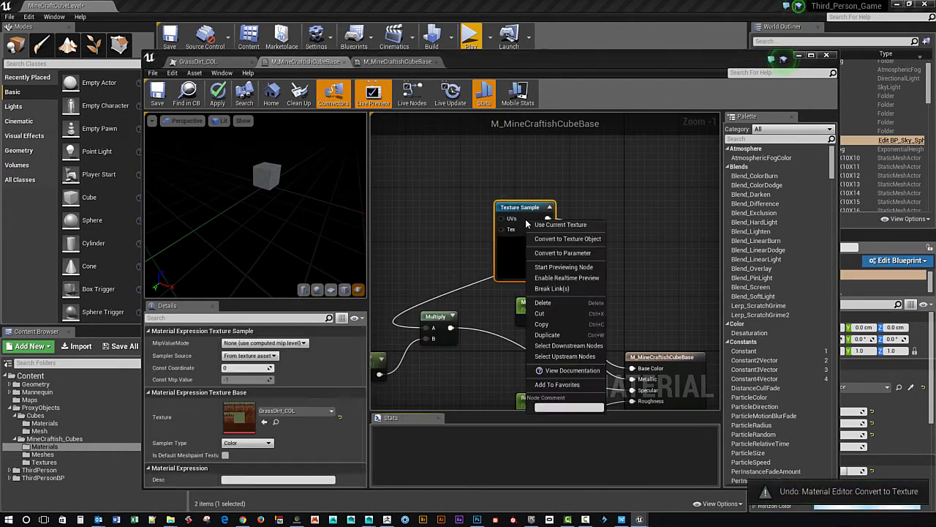
{"action": "left_click", "coordinate": [560, 252]}
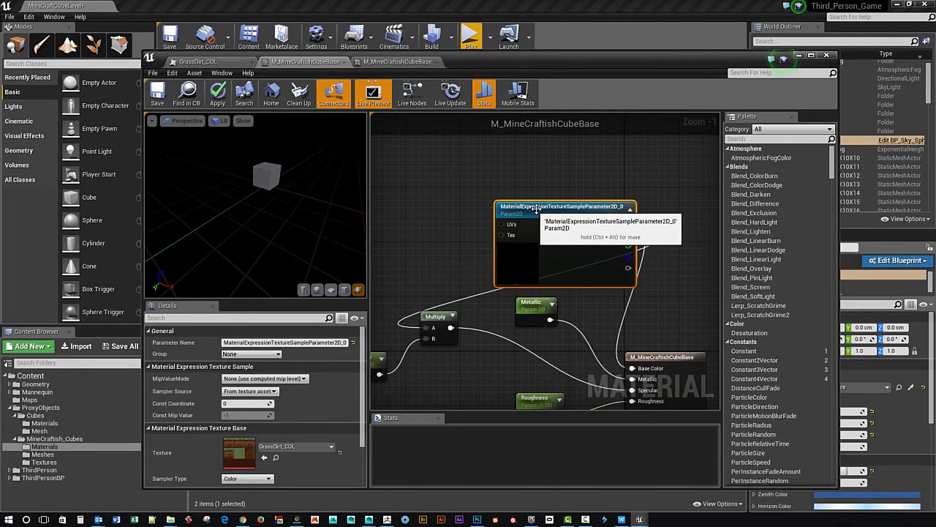
{"action": "left_click_drag", "start_coordinate": [536, 209], "coordinate": [462, 174]}
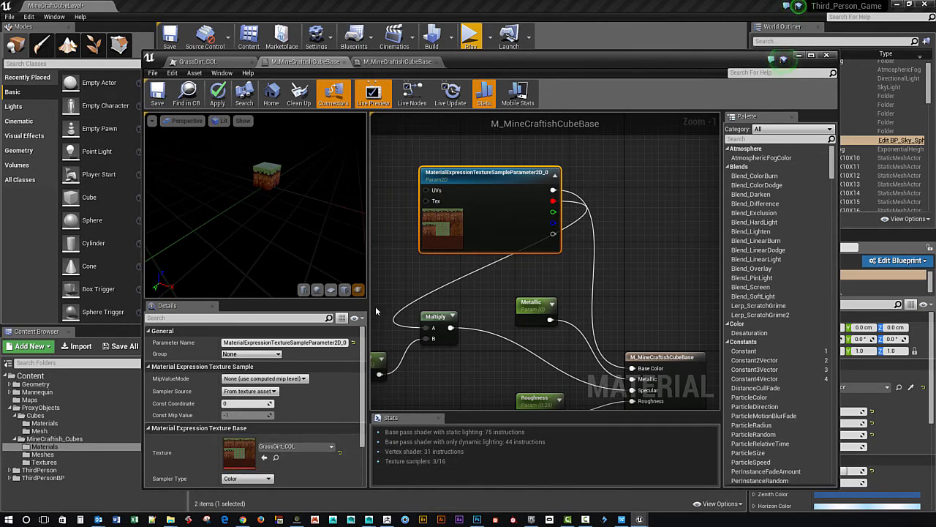
{"action": "left_click", "coordinate": [158, 93]}
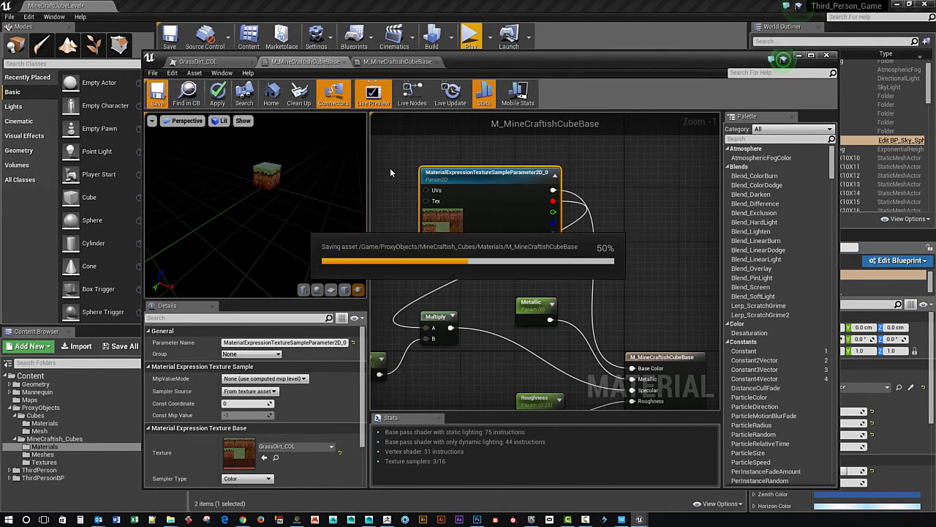
Step: Shift the texture parameter node slightly farther from the Metallic node and shorten its parameter name to TextureSampleParameter2D
{"action": "left_click", "coordinate": [555, 175]}
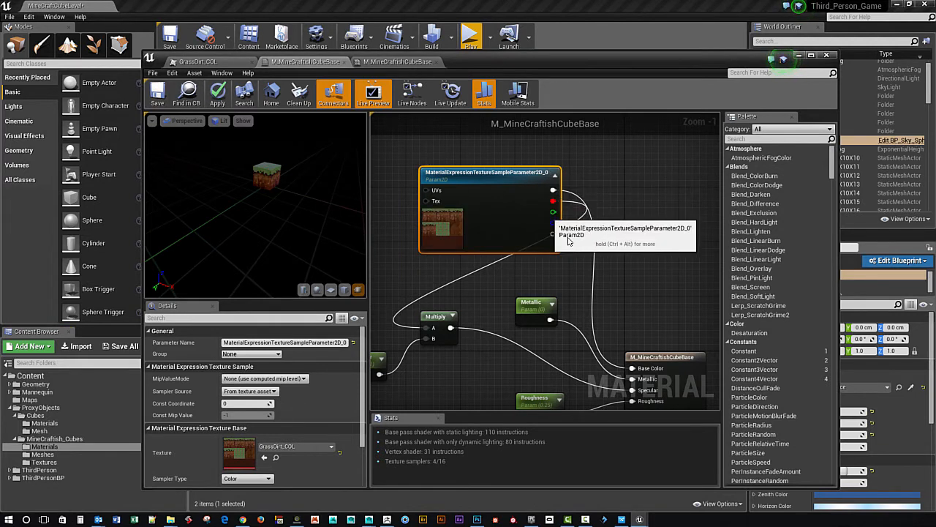
{"action": "left_click_drag", "start_coordinate": [491, 175], "coordinate": [471, 168]}
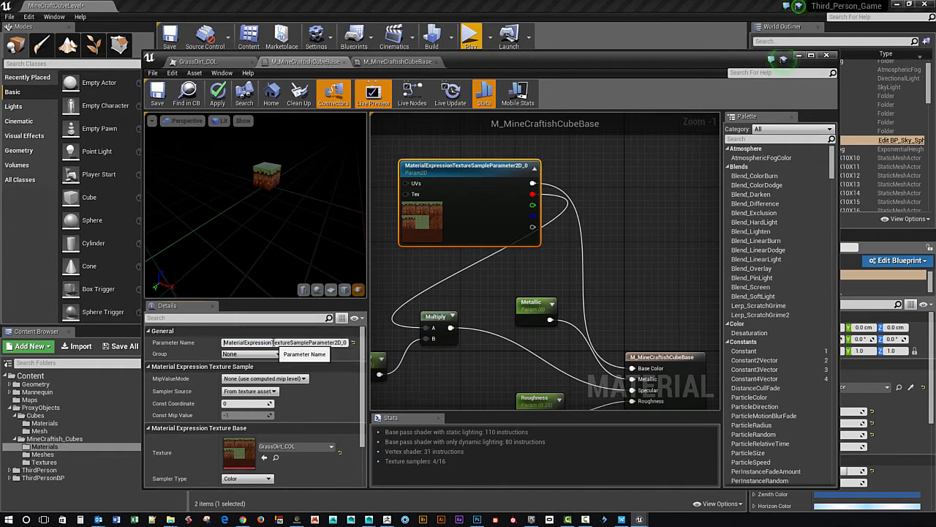
{"action": "key", "text": "BackSpace"}
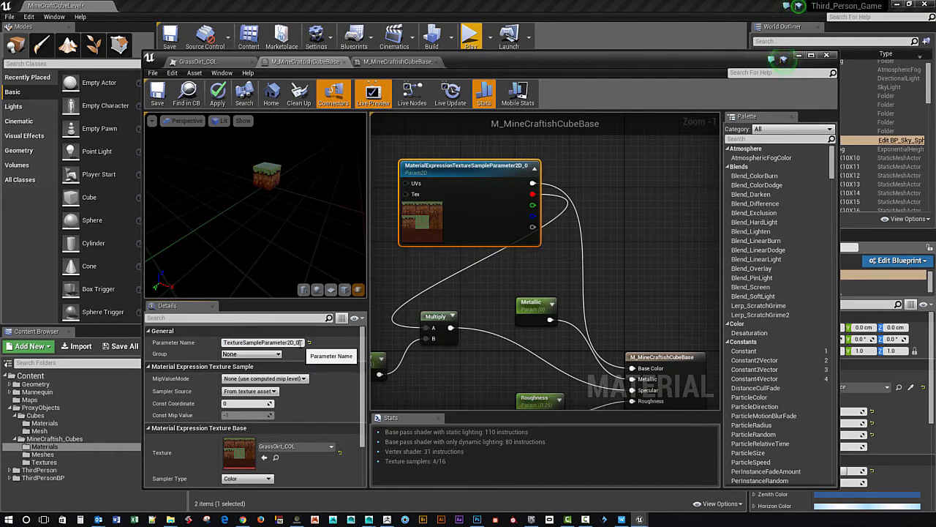
{"action": "left_click", "coordinate": [299, 342]}
{"action": "key", "text": "BackSpace"}
{"action": "key", "text": "BackSpace"}
{"action": "left_click", "coordinate": [508, 305]}
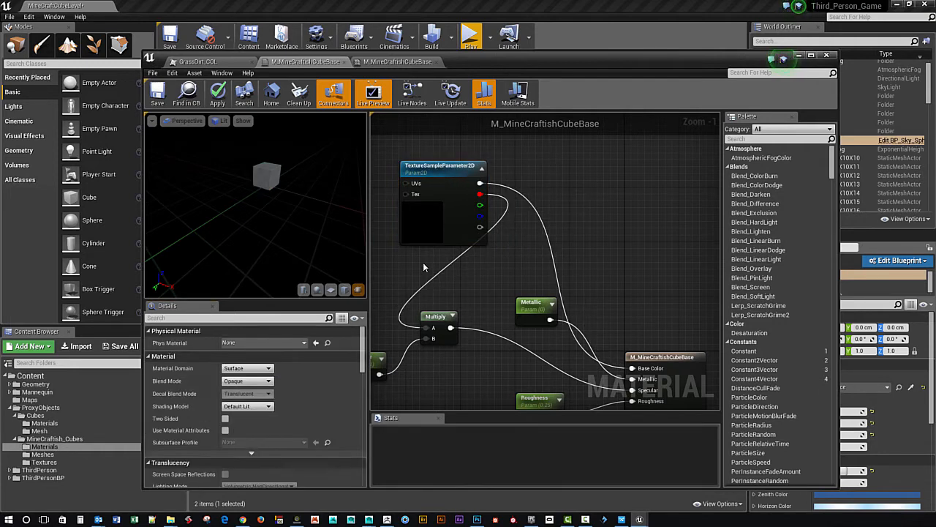
{"action": "left_click", "coordinate": [433, 170]}
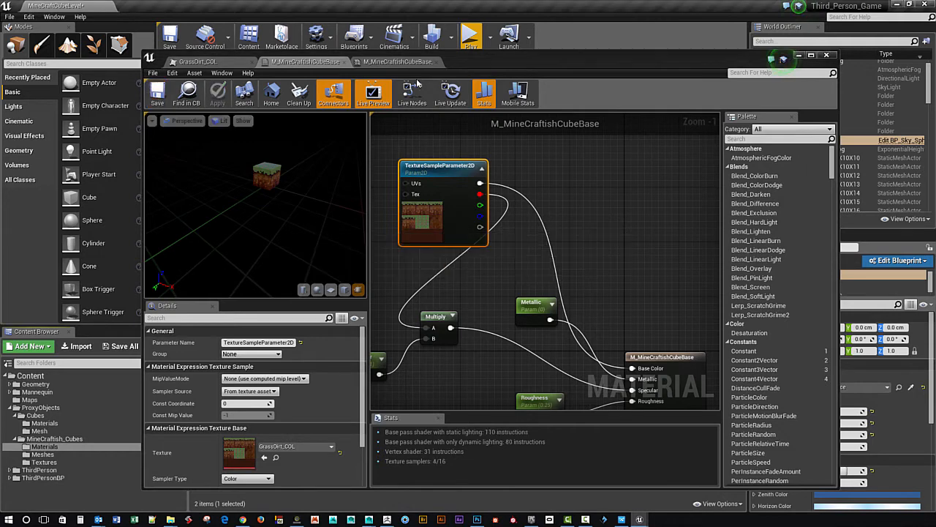
Step: Enable the texture parameter override in the material instance and assign it GrassDirt_COL from the Textures folder
{"action": "left_click", "coordinate": [401, 63]}
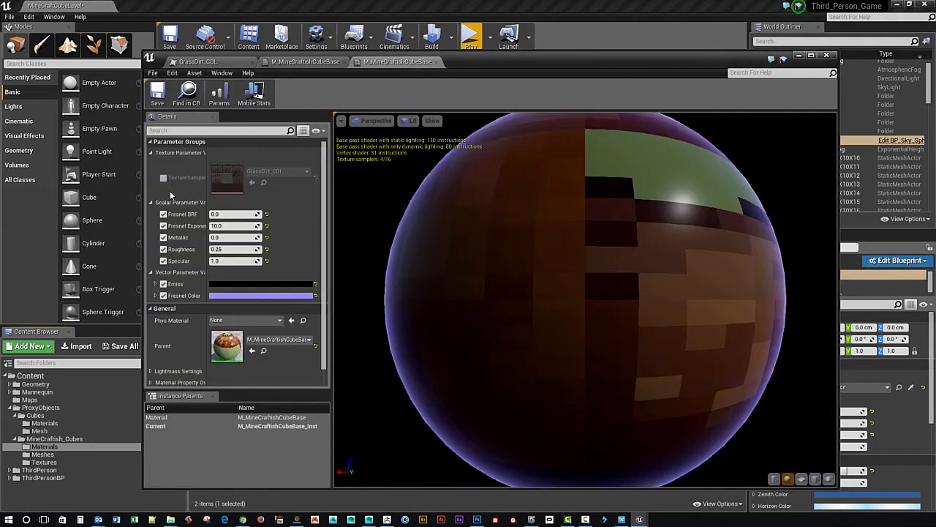
{"action": "left_click", "coordinate": [163, 178]}
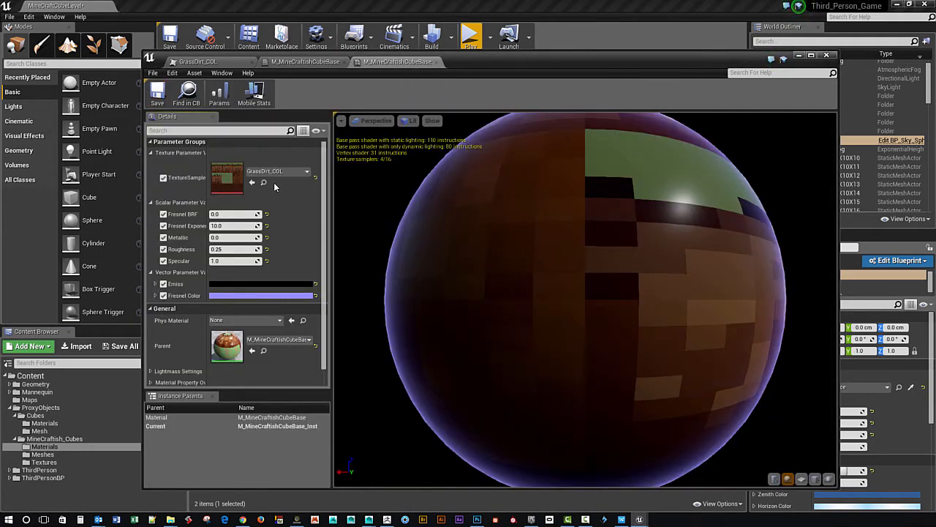
{"action": "left_click_drag", "start_coordinate": [504, 61], "coordinate": [603, 62]}
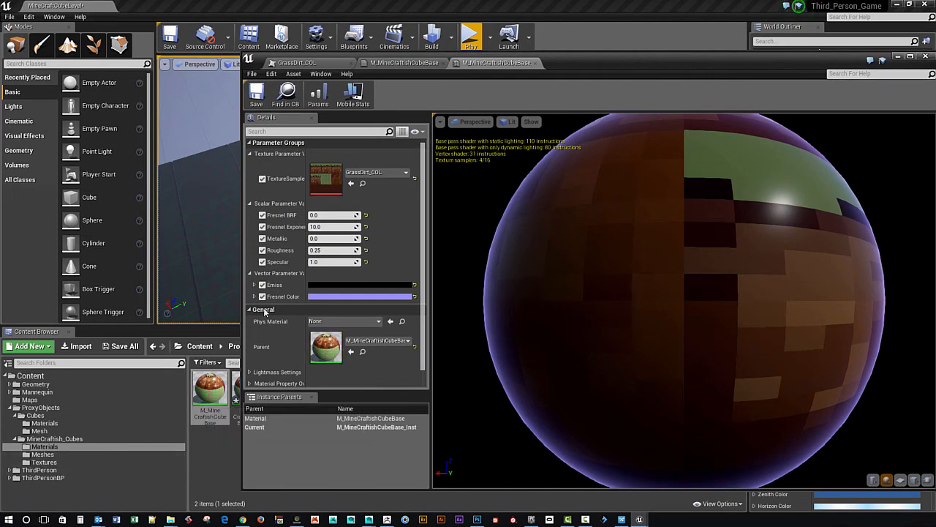
{"action": "left_click", "coordinate": [44, 461]}
{"action": "left_click", "coordinate": [210, 388]}
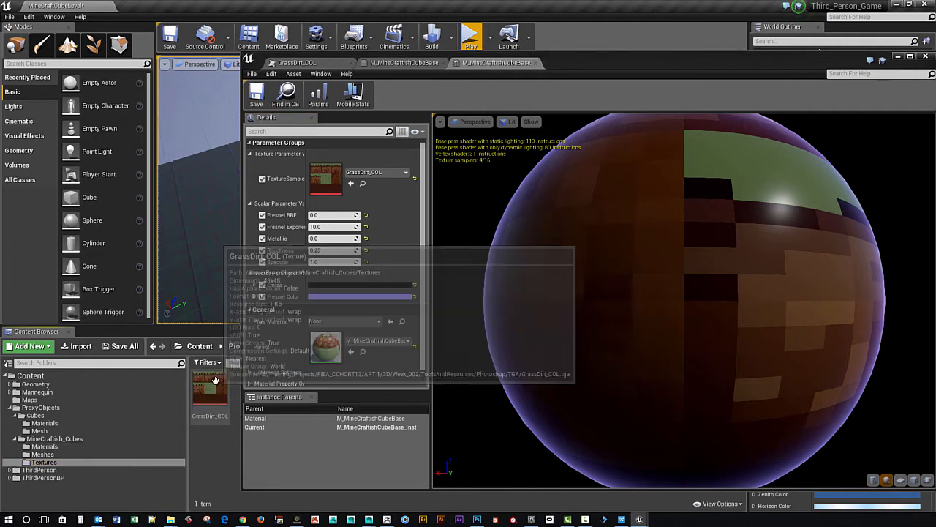
{"action": "left_click", "coordinate": [353, 185]}
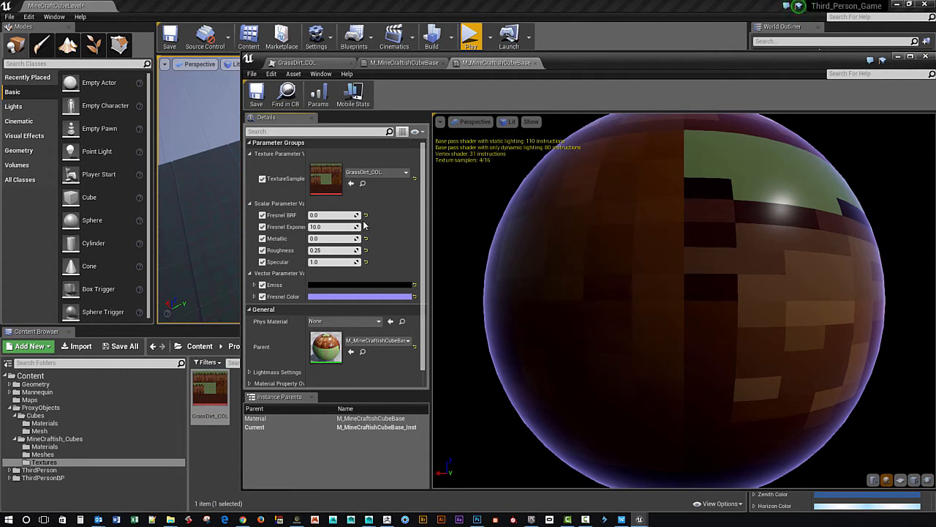
Step: Use the MineCraft_Block_10X10X10 mesh as the material instance's preview object and check the block from several angles
{"action": "scroll", "coordinate": [543, 303], "scroll_direction": "down", "scroll_amount": 3}
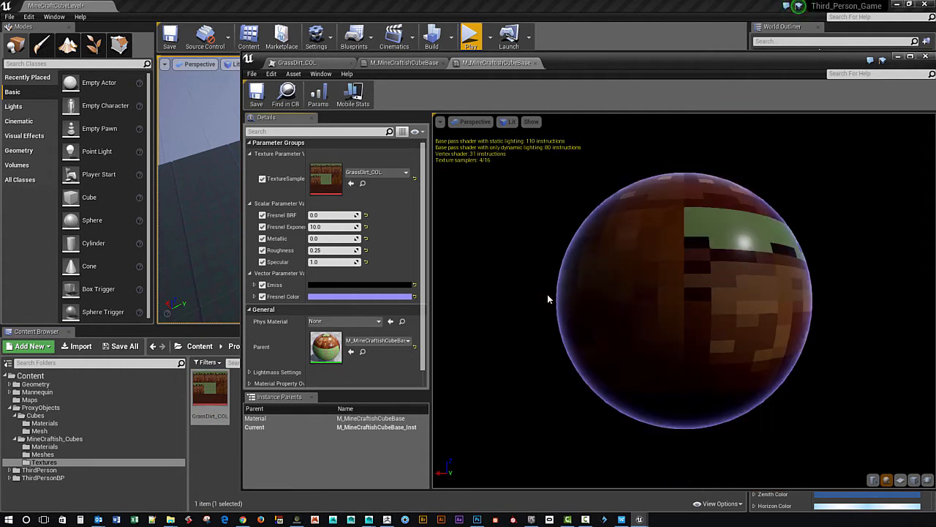
{"action": "left_click", "coordinate": [44, 454]}
{"action": "left_click", "coordinate": [205, 395]}
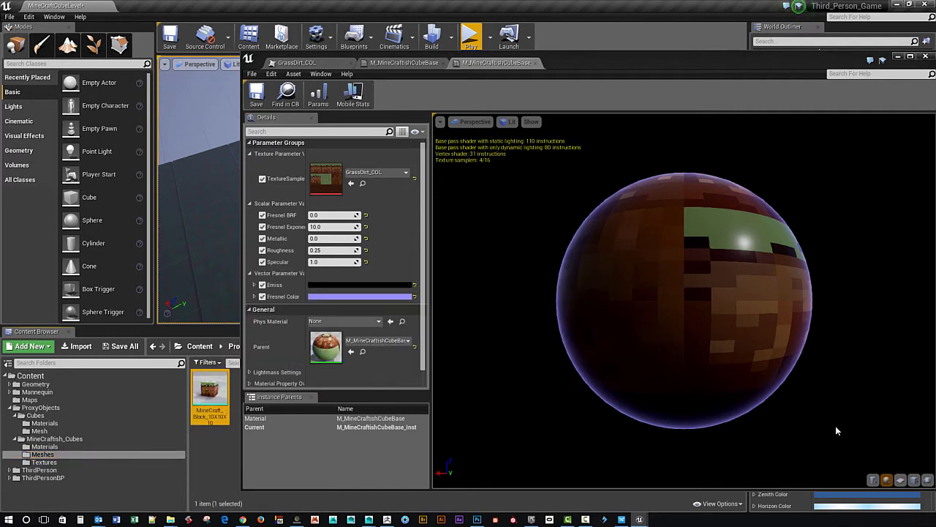
{"action": "left_click", "coordinate": [927, 480]}
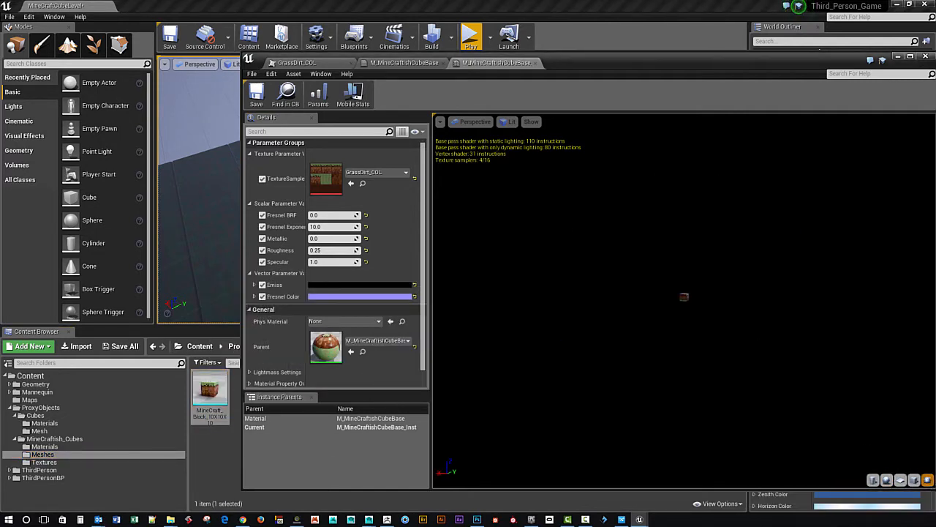
{"action": "right_click_drag", "start_coordinate": [745, 310], "coordinate": [745, 362]}
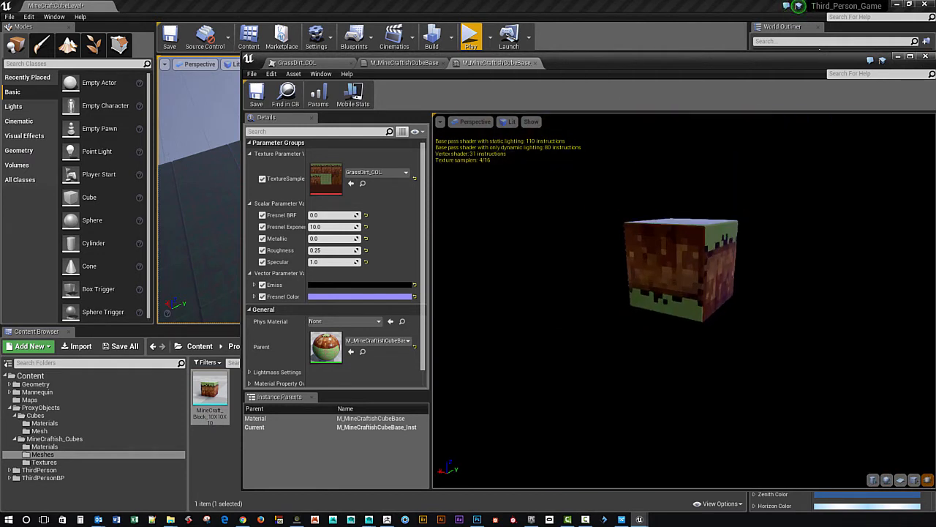
{"action": "left_click_drag", "start_coordinate": [690, 294], "coordinate": [617, 289]}
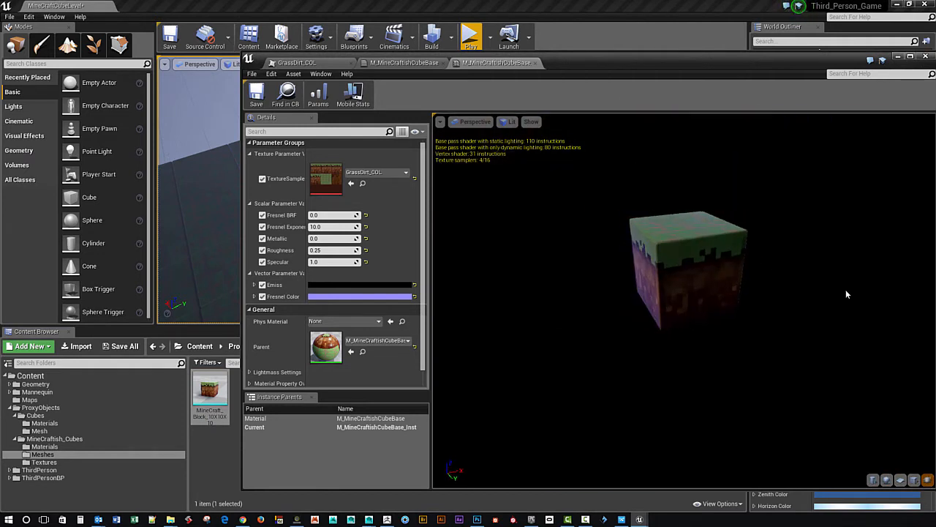
{"action": "left_click_drag", "start_coordinate": [846, 294], "coordinate": [815, 291]}
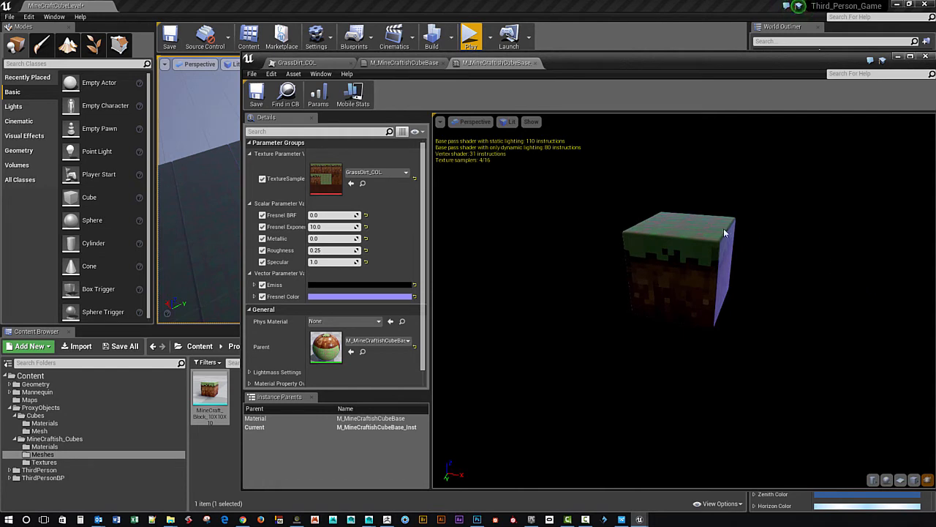
Step: Inspect the preview block, set the material instance's Specular to 0.25, save the instance and close its editor
{"action": "left_click_drag", "start_coordinate": [724, 233], "coordinate": [753, 234]}
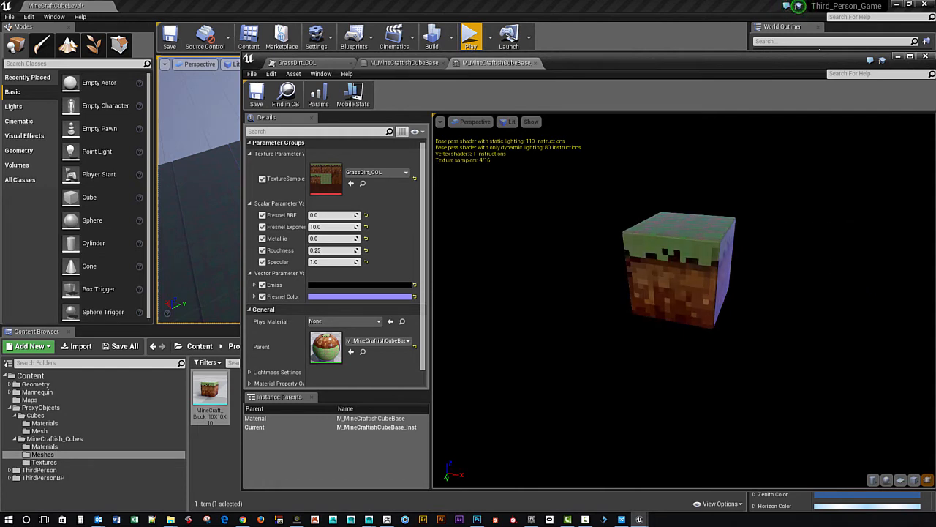
{"action": "right_click_drag", "start_coordinate": [816, 225], "coordinate": [828, 246]}
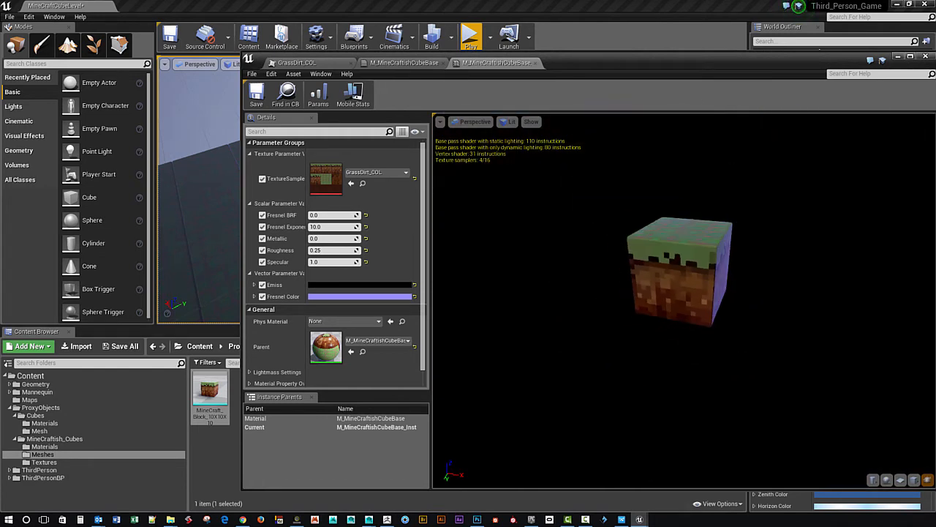
{"action": "mouse_move", "coordinate": [829, 245]}
{"action": "left_mouse_down"}
{"action": "mouse_move", "coordinate": [806, 247]}
{"action": "mouse_move", "coordinate": [826, 257]}
{"action": "left_mouse_up"}
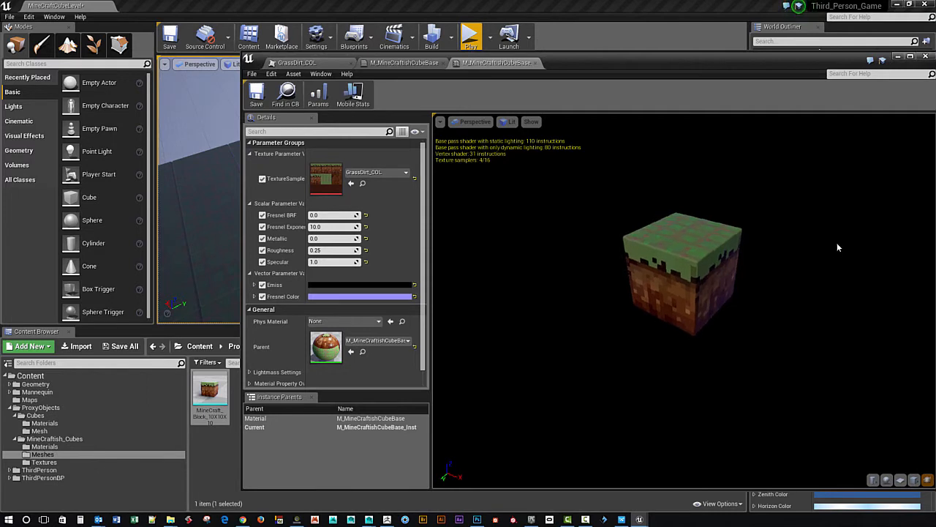
{"action": "right_click_drag", "start_coordinate": [617, 280], "coordinate": [637, 300]}
{"action": "left_click_drag", "start_coordinate": [620, 275], "coordinate": [609, 278]}
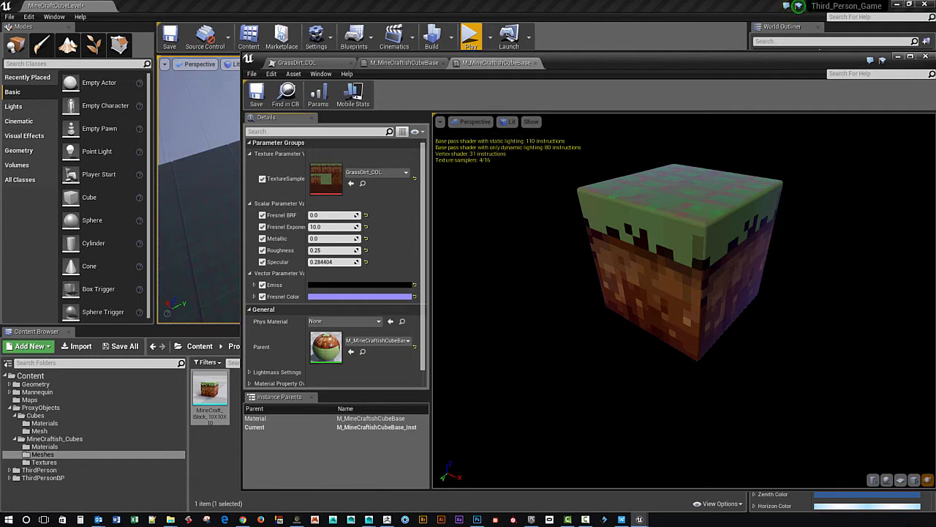
{"action": "type", "text": "0.25"}
{"action": "key", "text": "Return"}
{"action": "left_click", "coordinate": [256, 98]}
{"action": "left_click_drag", "start_coordinate": [584, 60], "coordinate": [487, 68]}
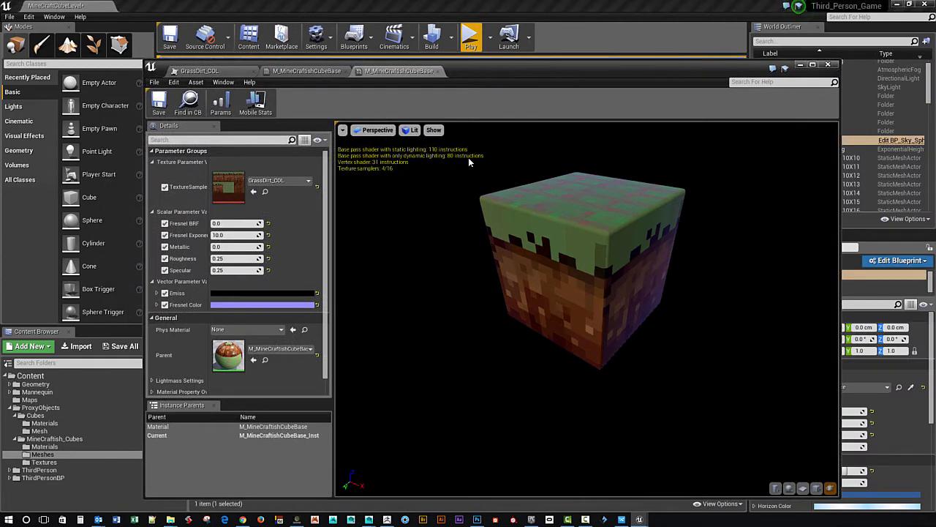
{"action": "left_click", "coordinate": [828, 65]}
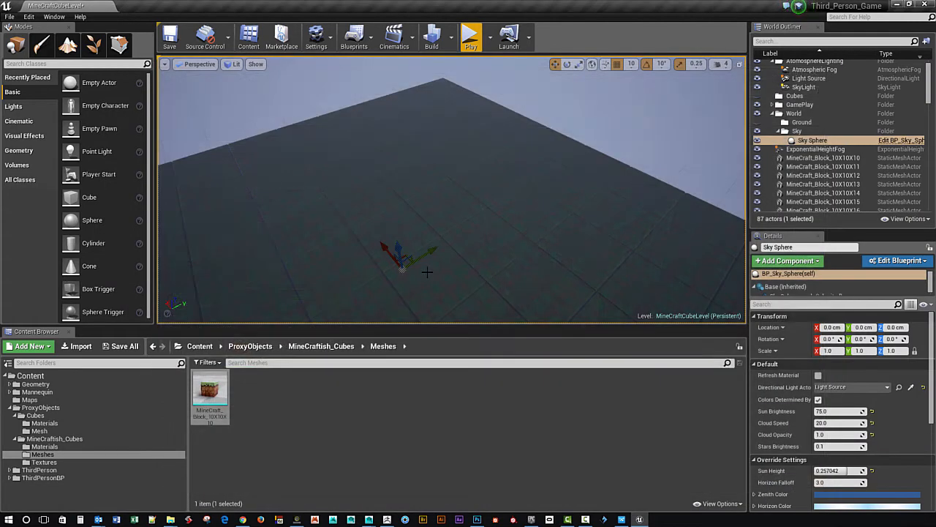
Step: Open the MineCraft_Block_10X10X10 mesh for editing and show the MineCraftish_Cubes Materials folder
{"action": "scroll", "coordinate": [437, 253], "scroll_direction": "down", "scroll_amount": 5}
{"action": "mouse_move", "coordinate": [441, 267]}
{"action": "right_mouse_down"}
{"action": "mouse_move", "coordinate": [430, 251]}
{"action": "mouse_move", "coordinate": [449, 272]}
{"action": "right_mouse_up"}
{"action": "left_click_drag", "start_coordinate": [406, 253], "coordinate": [411, 232], "text": "alt"}
{"action": "scroll", "coordinate": [406, 243], "scroll_direction": "down", "scroll_amount": 4}
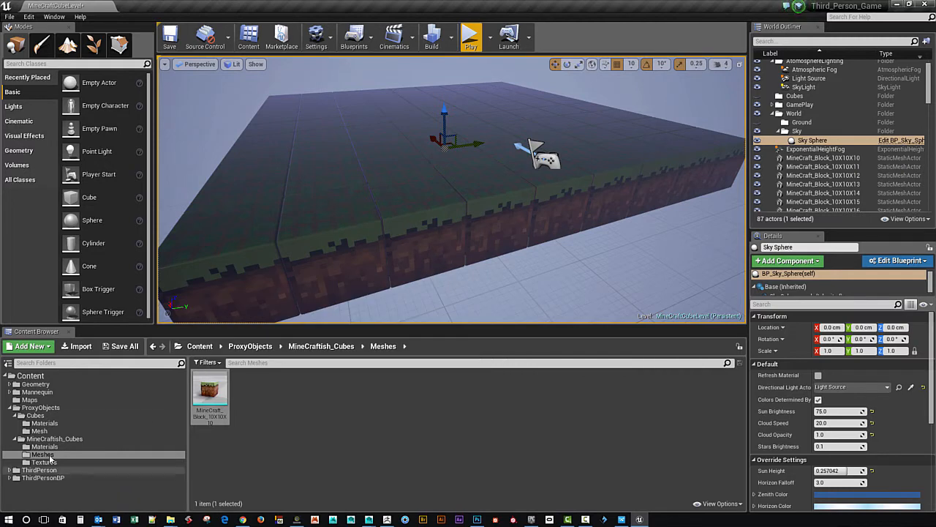
{"action": "left_click", "coordinate": [44, 447]}
{"action": "left_click", "coordinate": [41, 454]}
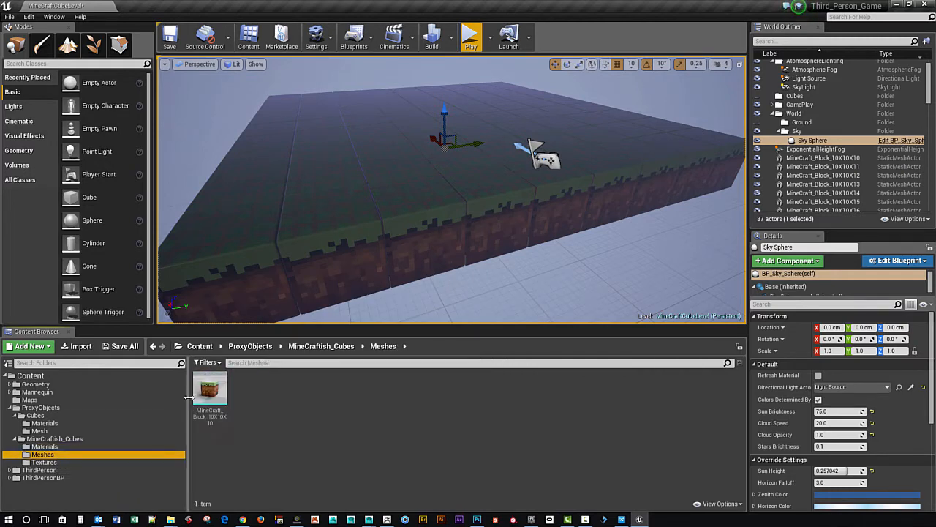
{"action": "double_click", "coordinate": [210, 392]}
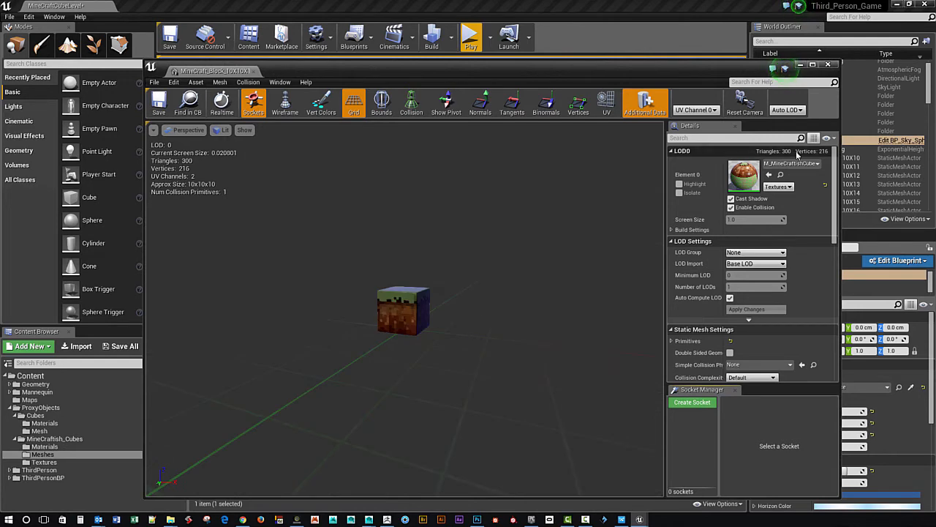
{"action": "left_click", "coordinate": [44, 446]}
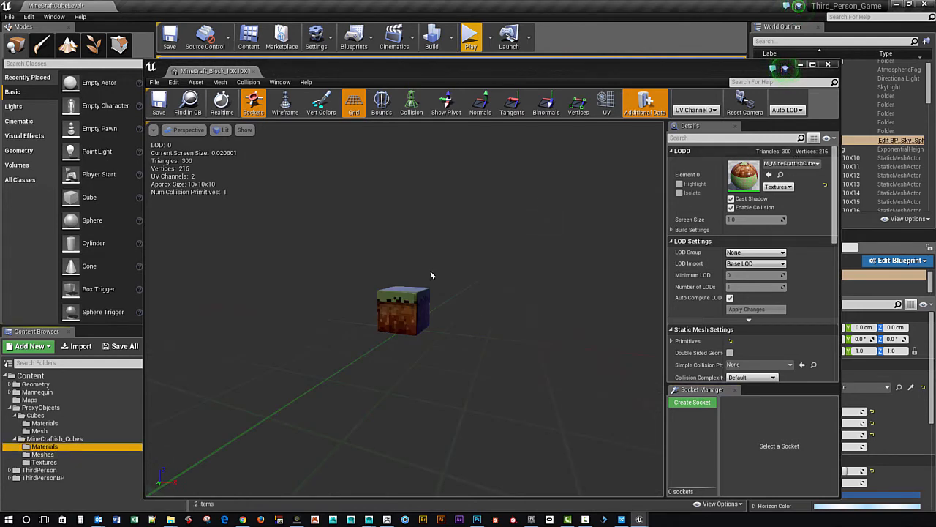
Step: Assign M_MineCraftishCubeBase_Inst to the MineCraft_Block_10X10X10 mesh, save the mesh and close its editor
{"action": "left_click_drag", "start_coordinate": [304, 72], "coordinate": [462, 60]}
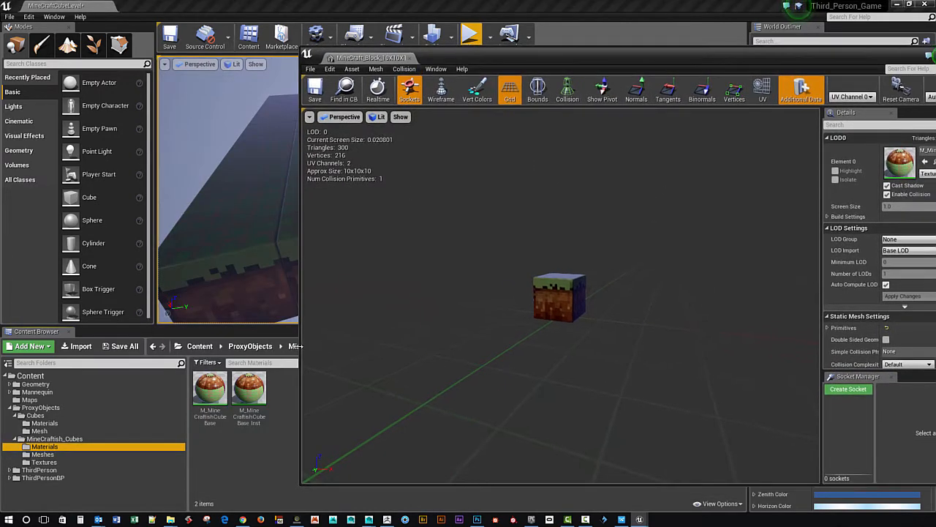
{"action": "left_click", "coordinate": [252, 389]}
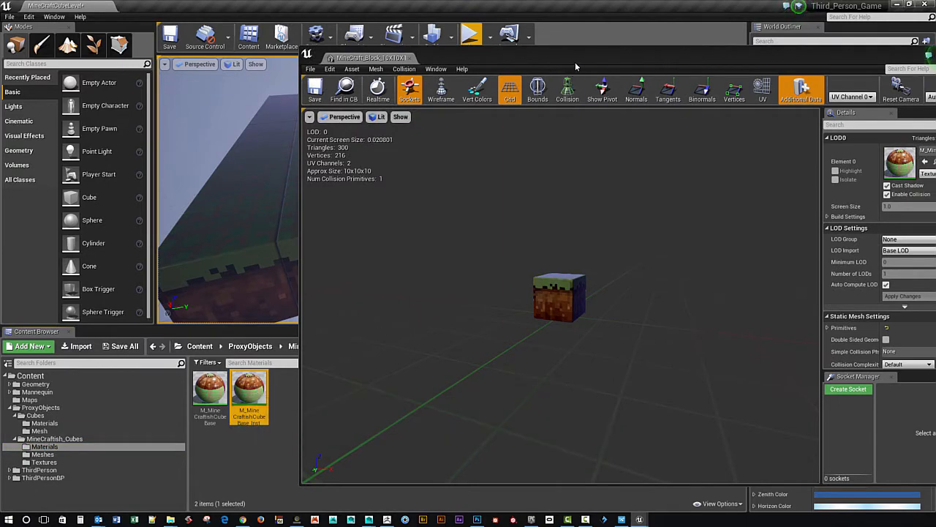
{"action": "left_click_drag", "start_coordinate": [576, 71], "coordinate": [380, 79]}
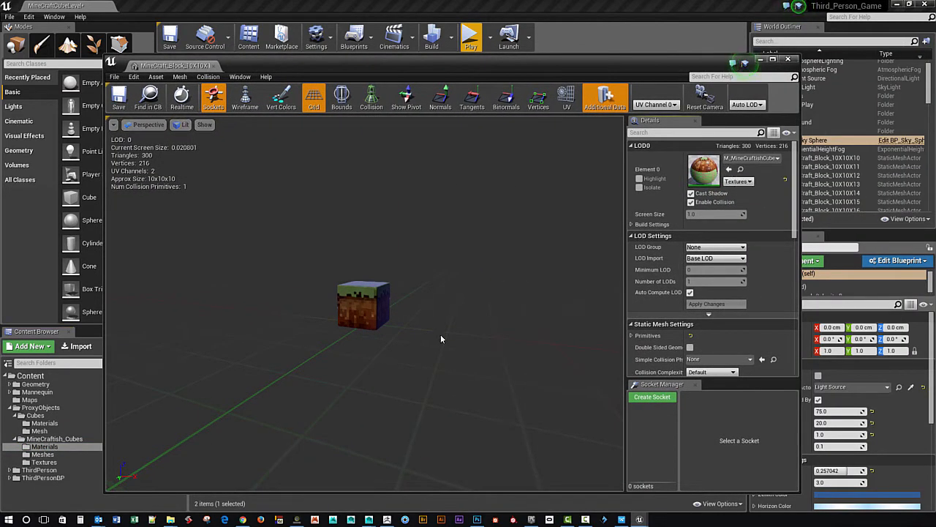
{"action": "right_click_drag", "start_coordinate": [448, 336], "coordinate": [415, 322]}
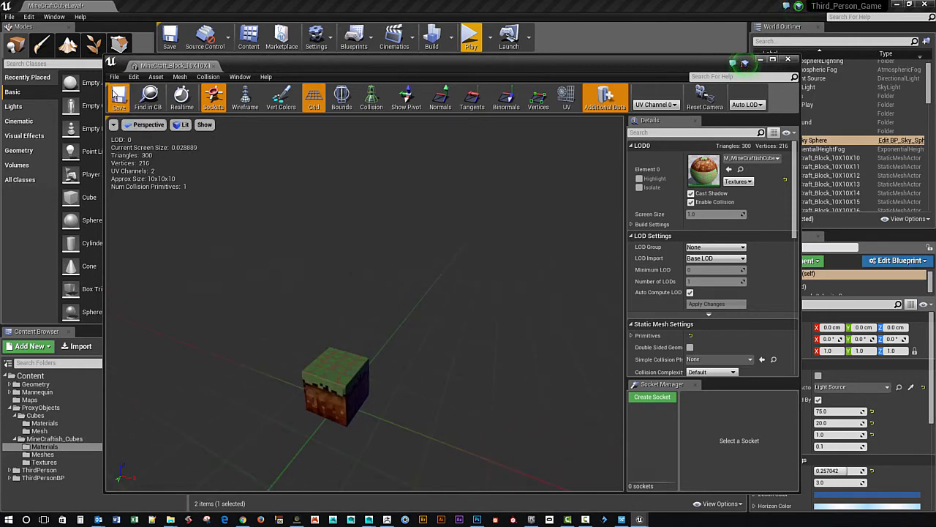
{"action": "left_click_drag", "start_coordinate": [397, 60], "coordinate": [331, 261]}
{"action": "left_click", "coordinate": [725, 262]}
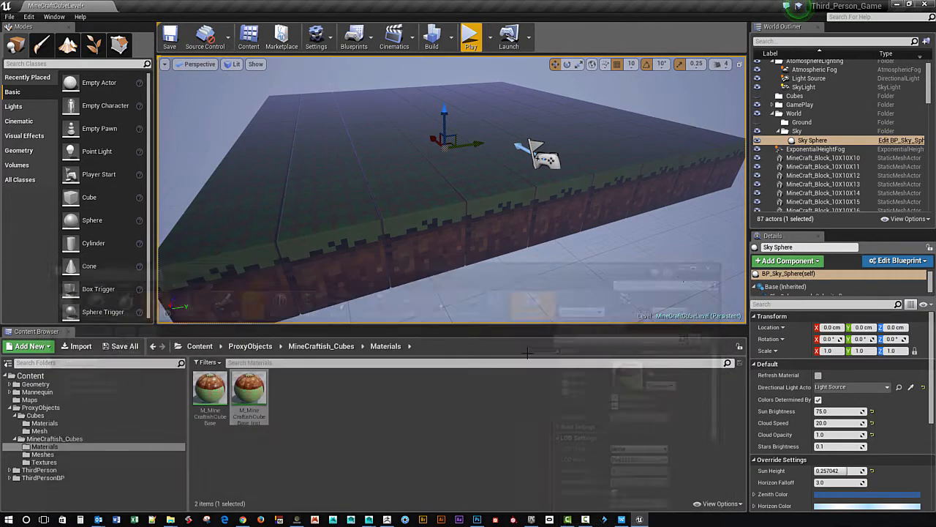
Step: Set the Fresnel Color of M_MineCraftishCubeBase_Inst to light orange (R 1.0, G 0.516, B 0.251) and close its editor
{"action": "double_click", "coordinate": [247, 399]}
{"action": "left_click_drag", "start_coordinate": [237, 264], "coordinate": [555, 192]}
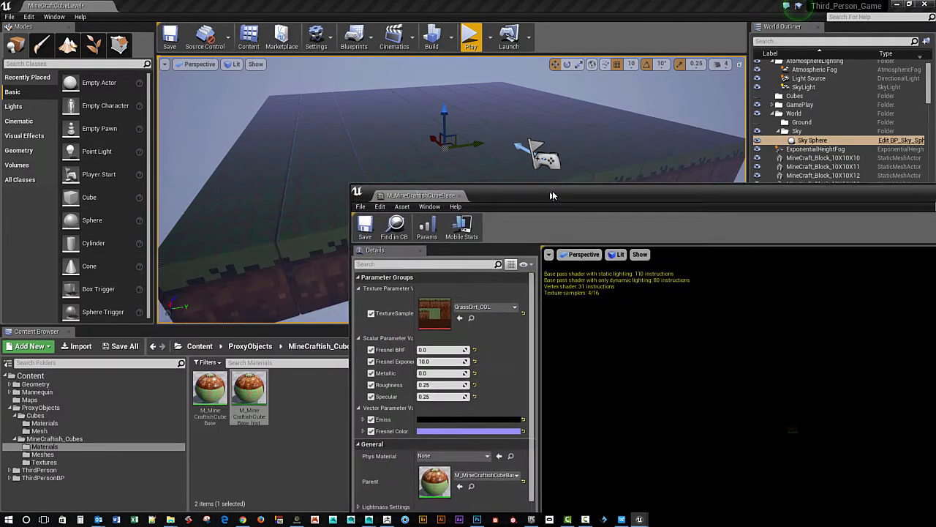
{"action": "left_click", "coordinate": [481, 429]}
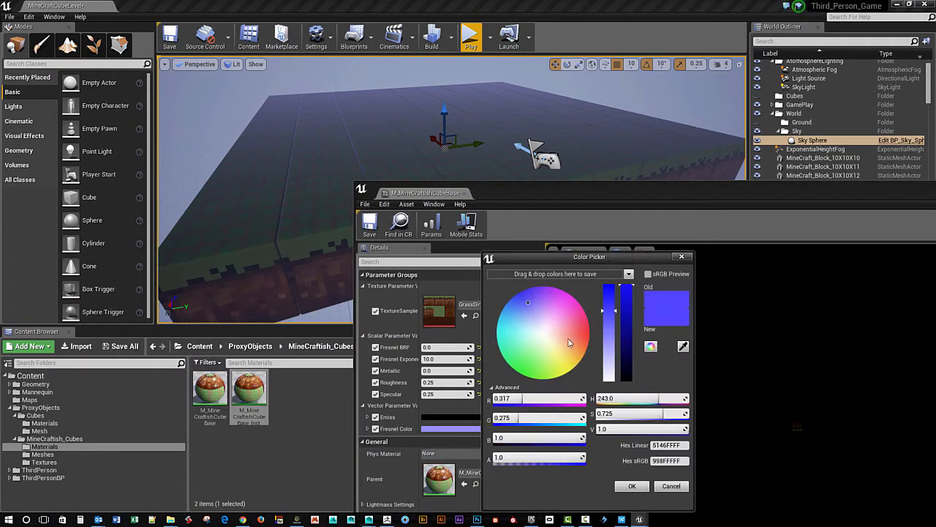
{"action": "mouse_move", "coordinate": [570, 343]}
{"action": "left_mouse_down"}
{"action": "mouse_move", "coordinate": [579, 321]}
{"action": "mouse_move", "coordinate": [583, 348]}
{"action": "left_mouse_up"}
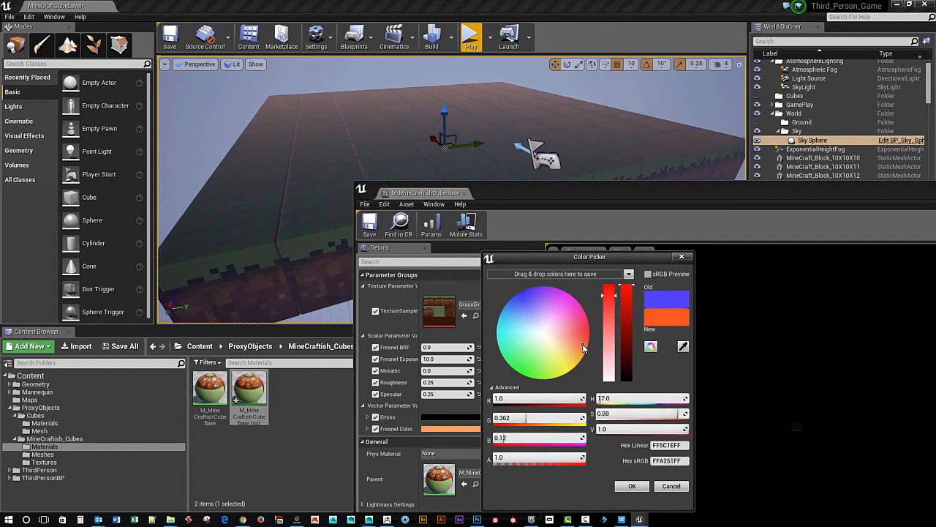
{"action": "left_click_drag", "start_coordinate": [582, 345], "coordinate": [576, 345]}
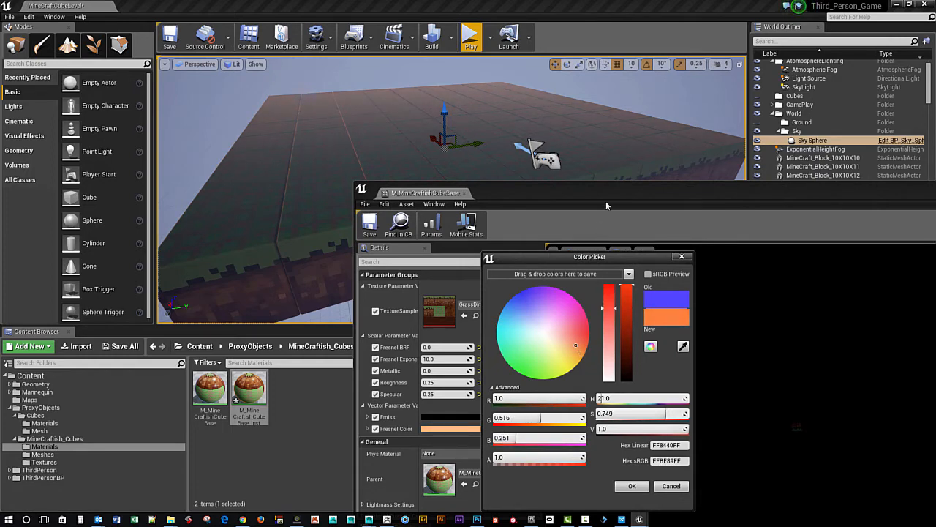
{"action": "left_click_drag", "start_coordinate": [606, 196], "coordinate": [396, 236]}
{"action": "left_click", "coordinate": [632, 487]}
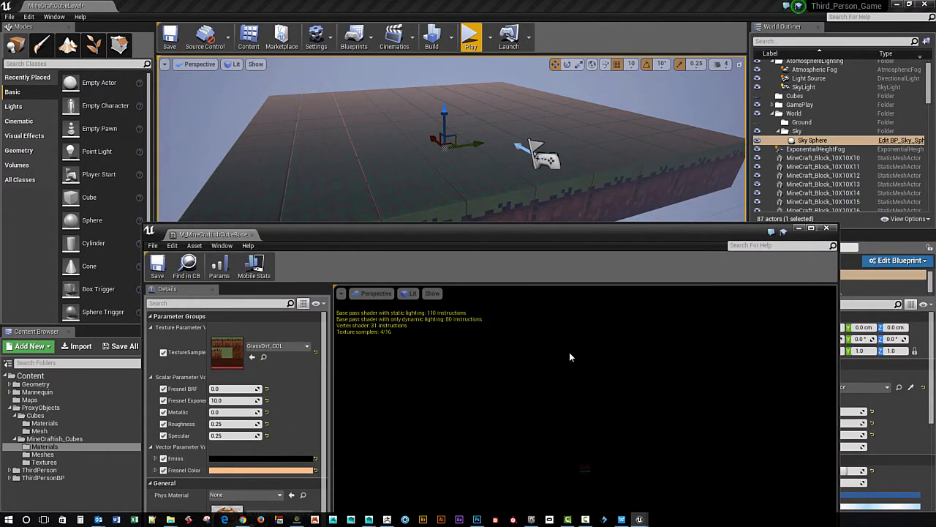
{"action": "left_click_drag", "start_coordinate": [644, 228], "coordinate": [458, 268]}
{"action": "left_click", "coordinate": [642, 269]}
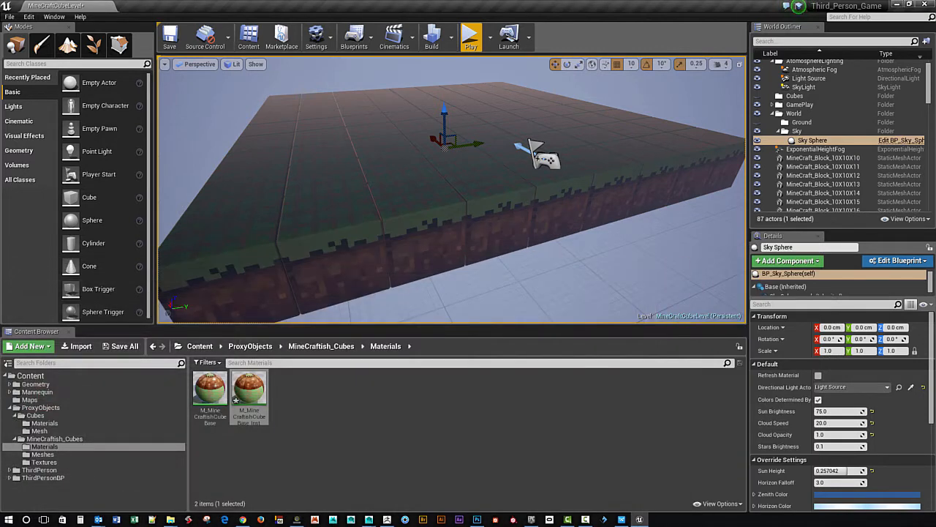
Step: Raise the floor's far corner block to Z 60 cm and the edge block in front of it to Z 30 cm
{"action": "right_click_drag", "start_coordinate": [561, 228], "coordinate": [560, 228]}
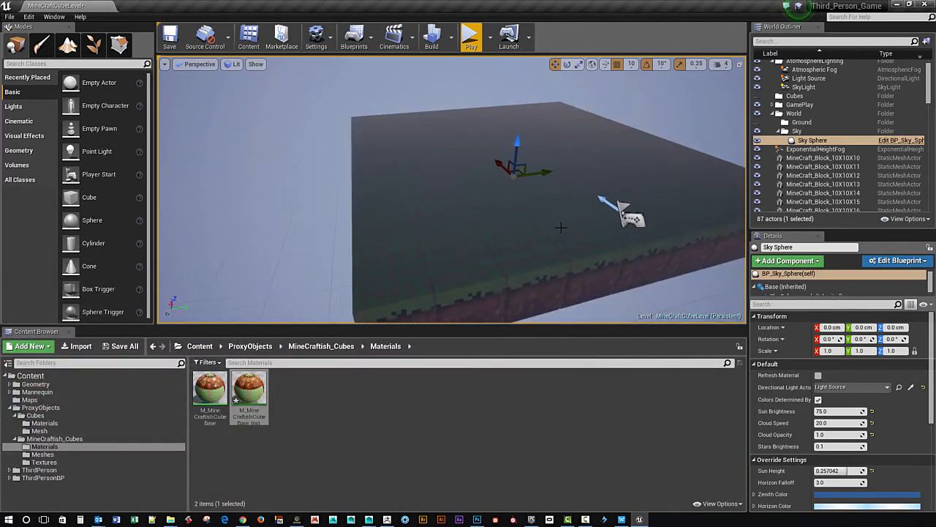
{"action": "left_click", "coordinate": [361, 115]}
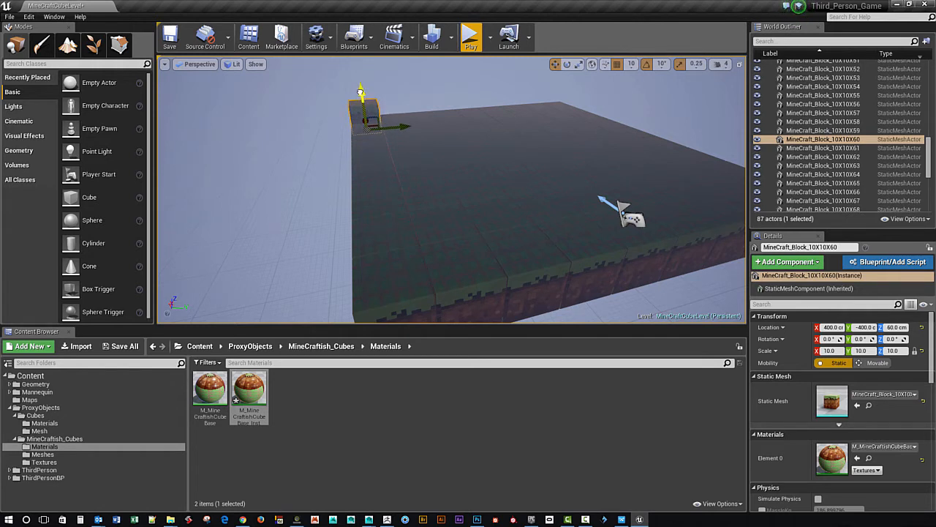
{"action": "left_click", "coordinate": [369, 150]}
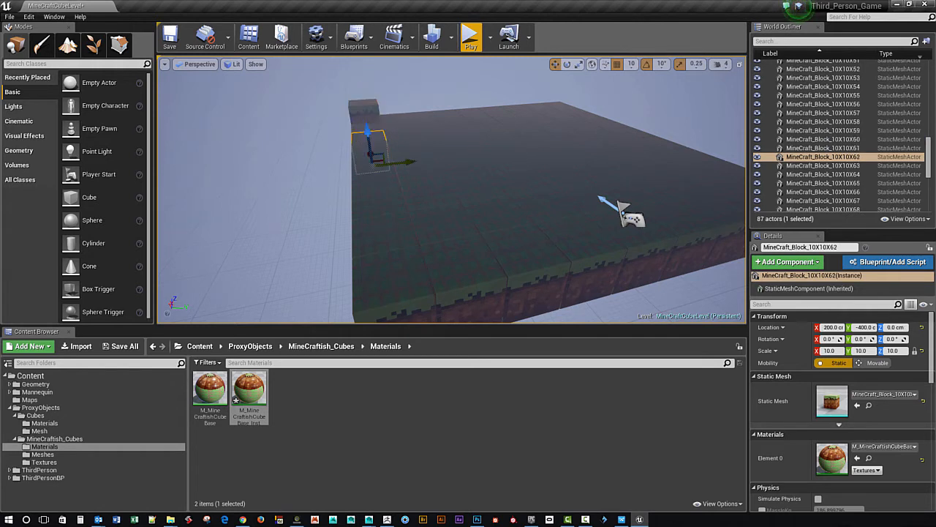
{"action": "left_click", "coordinate": [364, 119]}
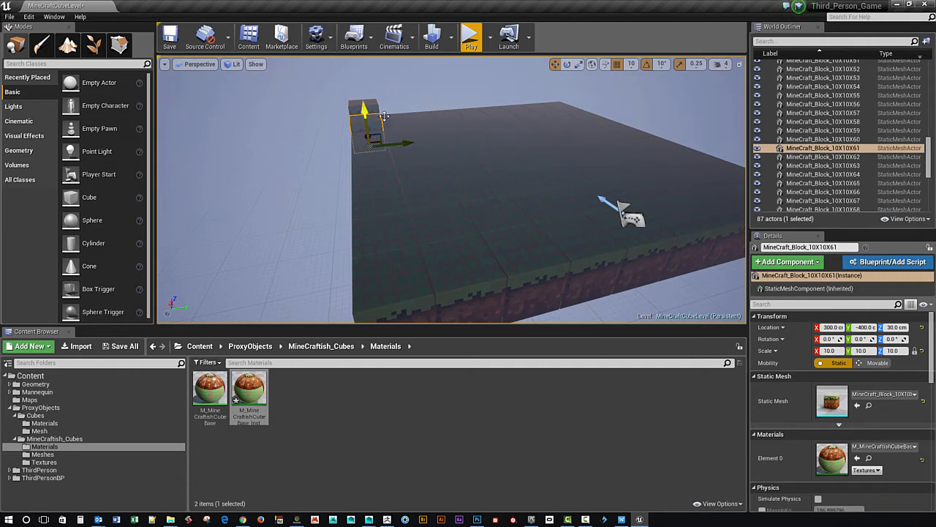
Step: Raise two far-edge blocks beside the corner, the nearer one to Z 20 cm, and set two blocks in front of it to Z -10 cm
{"action": "right_click_drag", "start_coordinate": [384, 115], "coordinate": [409, 102]}
{"action": "left_click", "coordinate": [418, 90]}
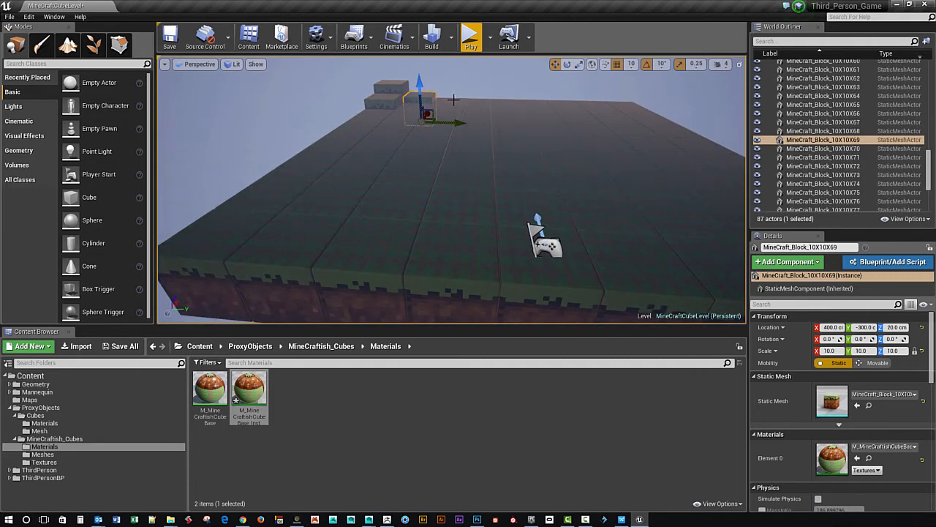
{"action": "left_click", "coordinate": [454, 100]}
{"action": "left_click", "coordinate": [413, 106]}
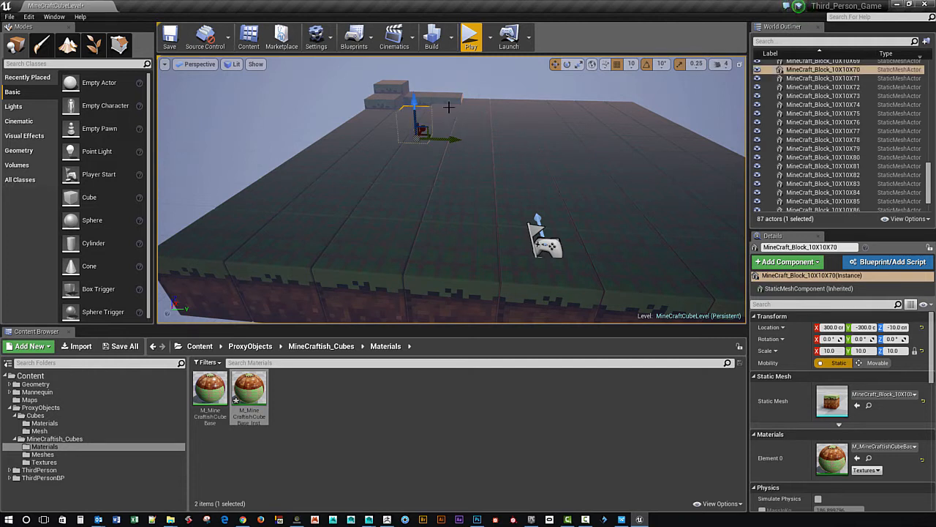
{"action": "left_click", "coordinate": [448, 107]}
{"action": "left_click", "coordinate": [408, 105]}
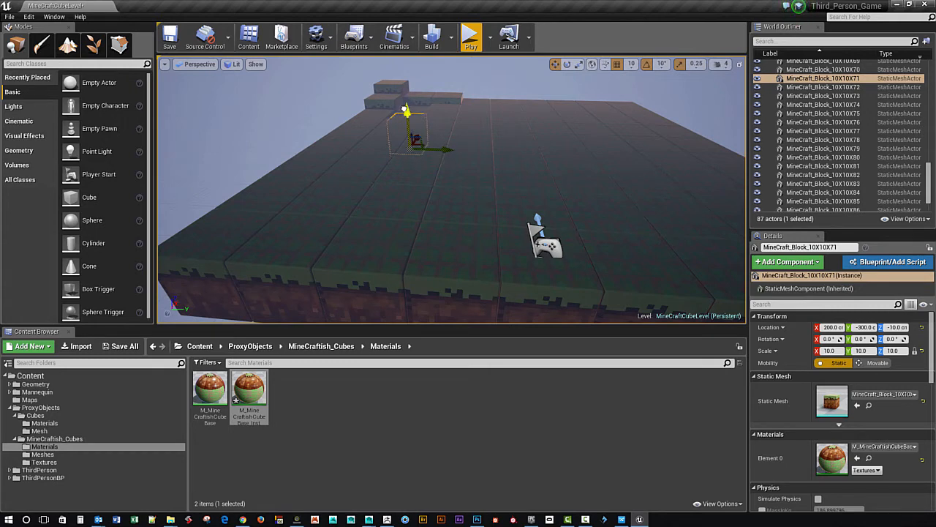
Step: Play the level, run the character across the block floor and up to the raised steps, and stop playing
{"action": "left_click", "coordinate": [471, 36]}
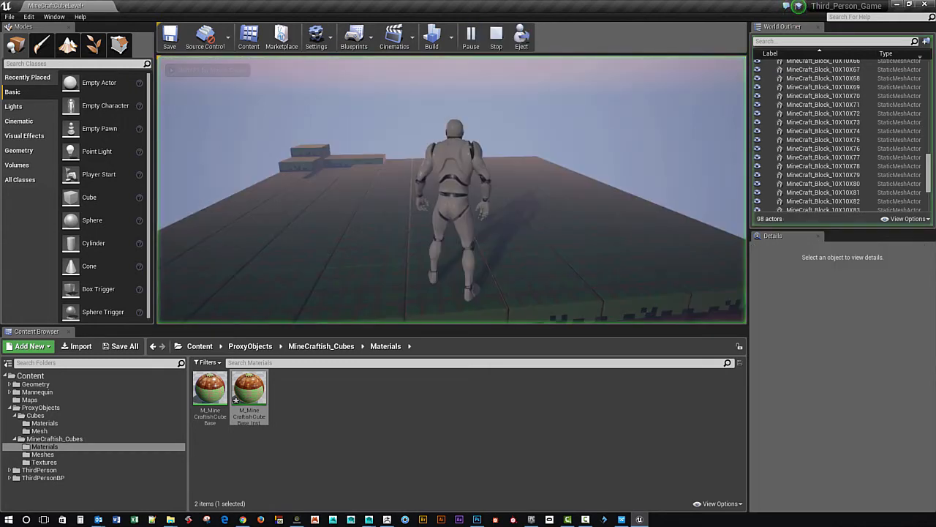
{"action": "key", "text": "w"}
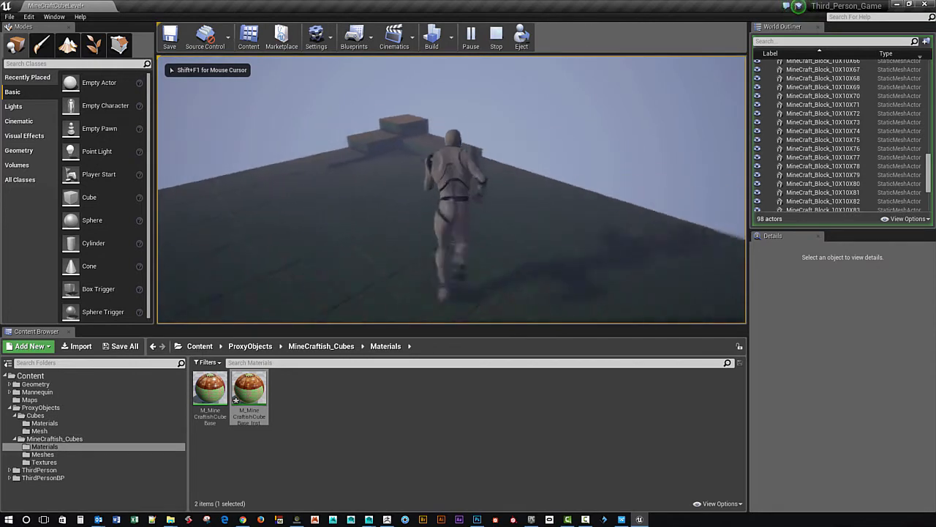
{"action": "key", "text": "d"}
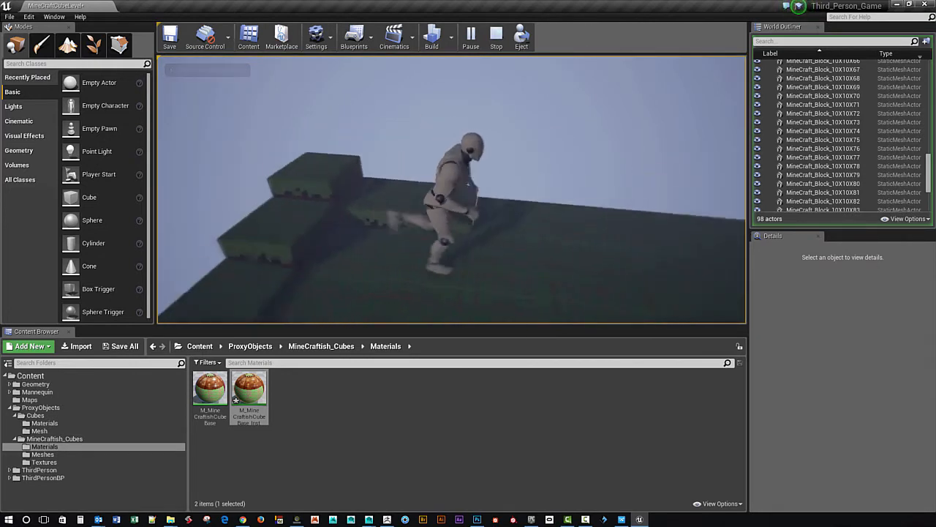
{"action": "key", "text": "w"}
{"action": "key", "text": "w"}
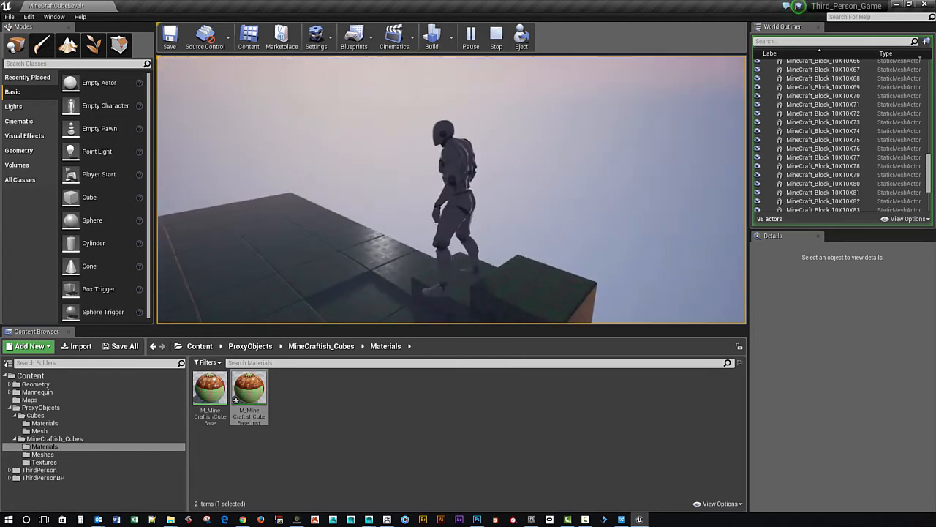
{"action": "key", "text": "w"}
{"action": "key", "text": "a"}
{"action": "key", "text": "w"}
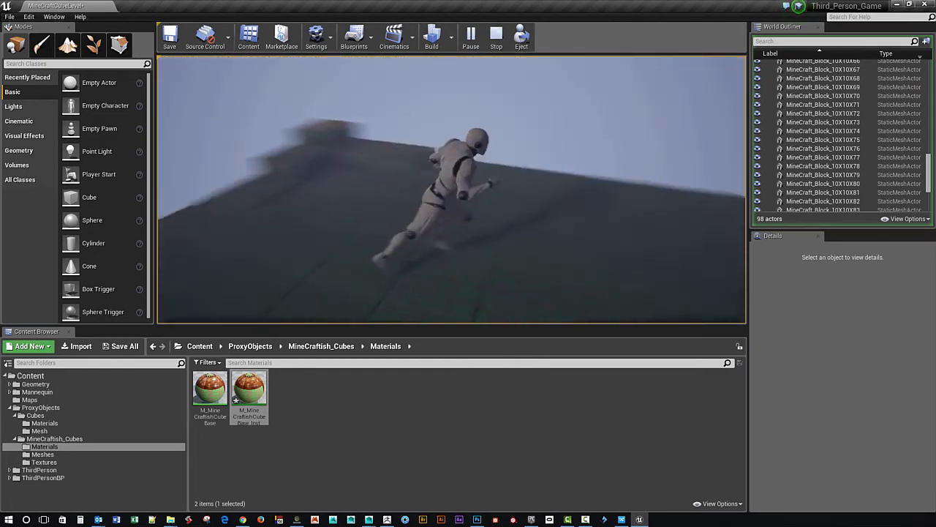
{"action": "key", "text": "Escape"}
Step: Raise two more blocks along the floor's far edge beside the existing steps, the second one to Z 80 cm
{"action": "right_click_drag", "start_coordinate": [316, 196], "coordinate": [366, 195]}
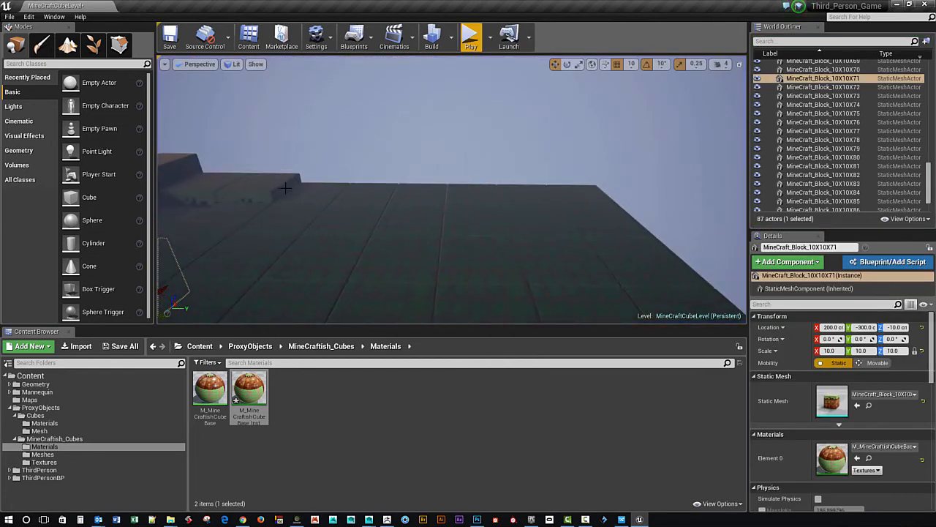
{"action": "left_click", "coordinate": [289, 189]}
{"action": "left_click_drag", "start_coordinate": [317, 199], "coordinate": [357, 165]}
{"action": "left_click", "coordinate": [362, 192]}
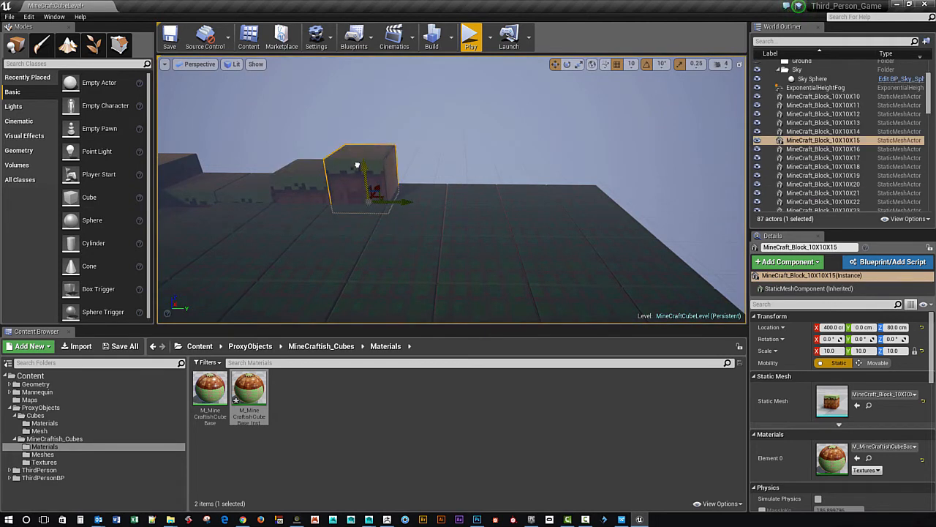
Step: Raise the next three blocks along the floor's far edge to Z 100 cm, continuing the row of steps
{"action": "left_click", "coordinate": [420, 194]}
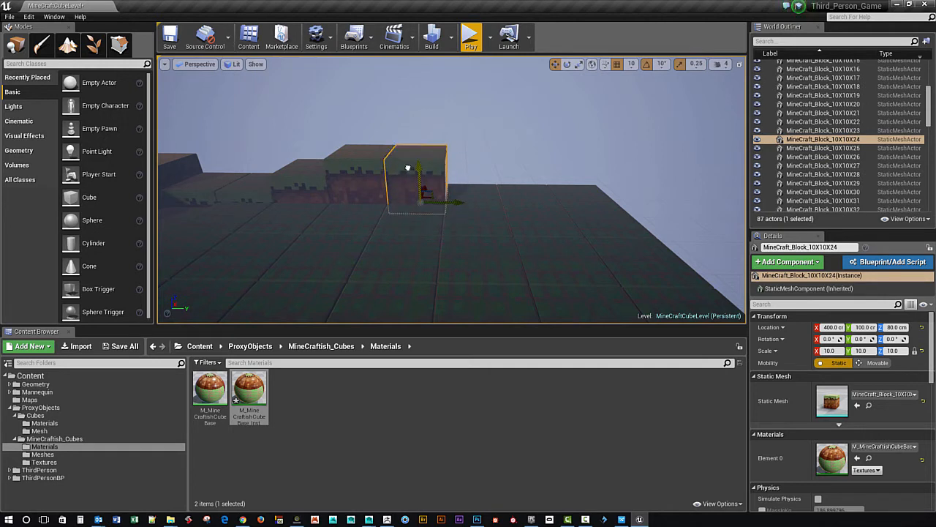
{"action": "left_click", "coordinate": [479, 188]}
{"action": "left_click_drag", "start_coordinate": [470, 205], "coordinate": [468, 155]}
{"action": "right_click_drag", "start_coordinate": [469, 155], "coordinate": [522, 188]}
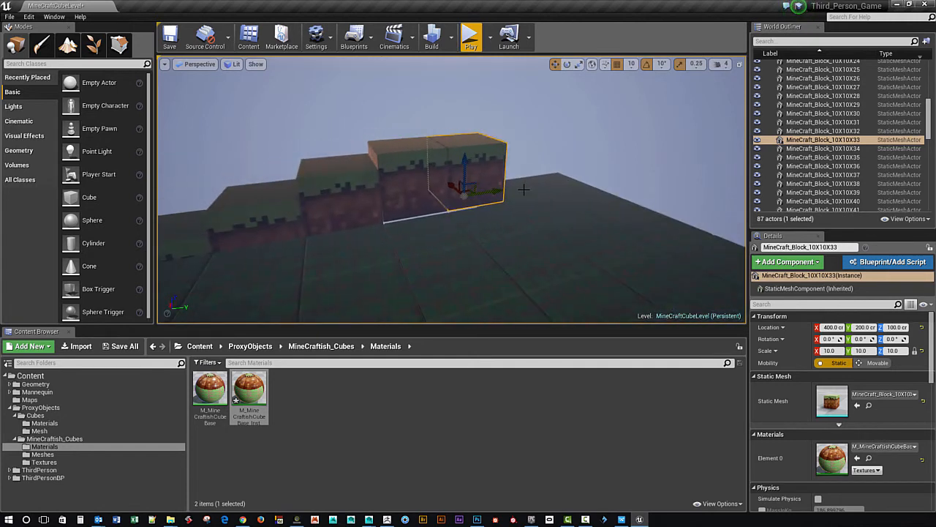
{"action": "left_click", "coordinate": [512, 196]}
{"action": "left_click_drag", "start_coordinate": [510, 191], "coordinate": [502, 150]}
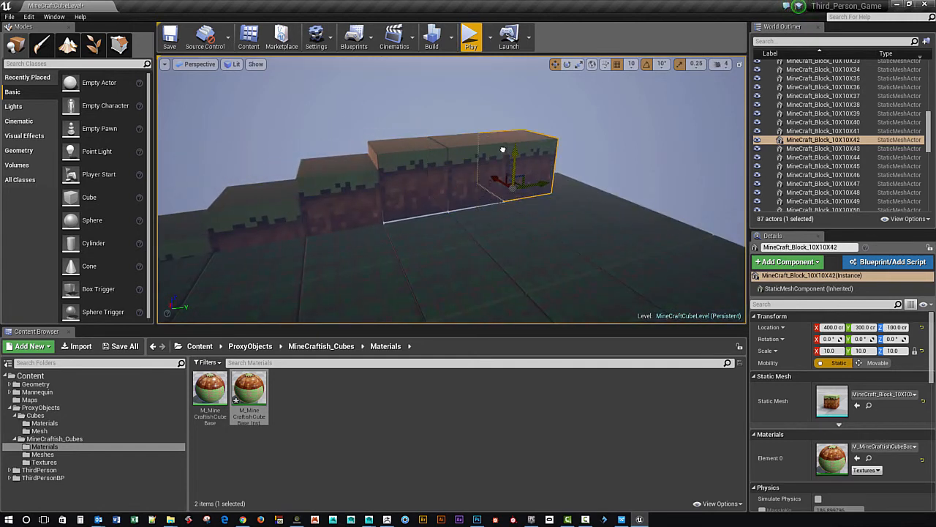
Step: Select the three highest far-edge blocks together and lower them to Z 90 cm
{"action": "left_click_drag", "start_coordinate": [472, 255], "coordinate": [488, 219]}
{"action": "right_click_drag", "start_coordinate": [387, 271], "coordinate": [354, 288]}
{"action": "mouse_move", "coordinate": [400, 250]}
{"action": "right_mouse_down"}
{"action": "mouse_move", "coordinate": [388, 256]}
{"action": "mouse_move", "coordinate": [382, 243]}
{"action": "mouse_move", "coordinate": [400, 250]}
{"action": "right_mouse_up"}
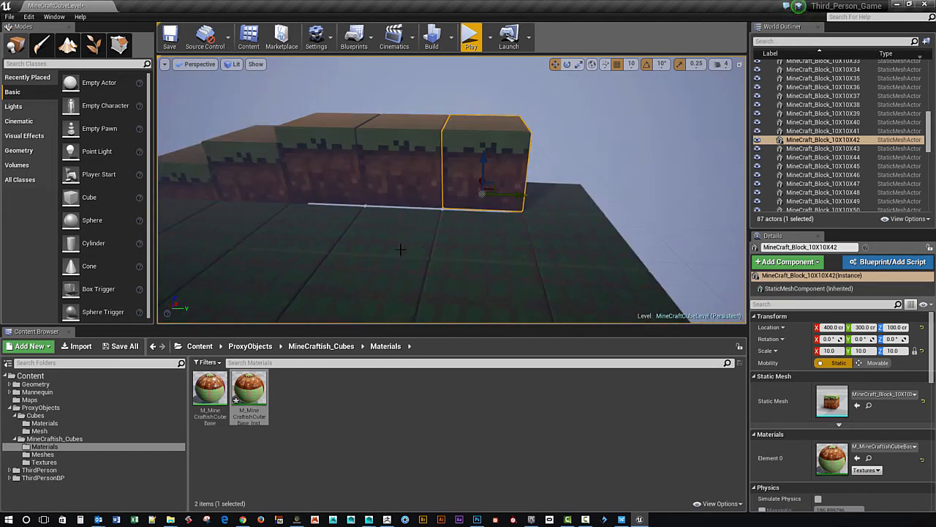
{"action": "left_click", "coordinate": [411, 167]}
{"action": "left_click", "coordinate": [329, 148], "text": "ctrl"}
{"action": "left_click", "coordinate": [466, 154], "text": "ctrl"}
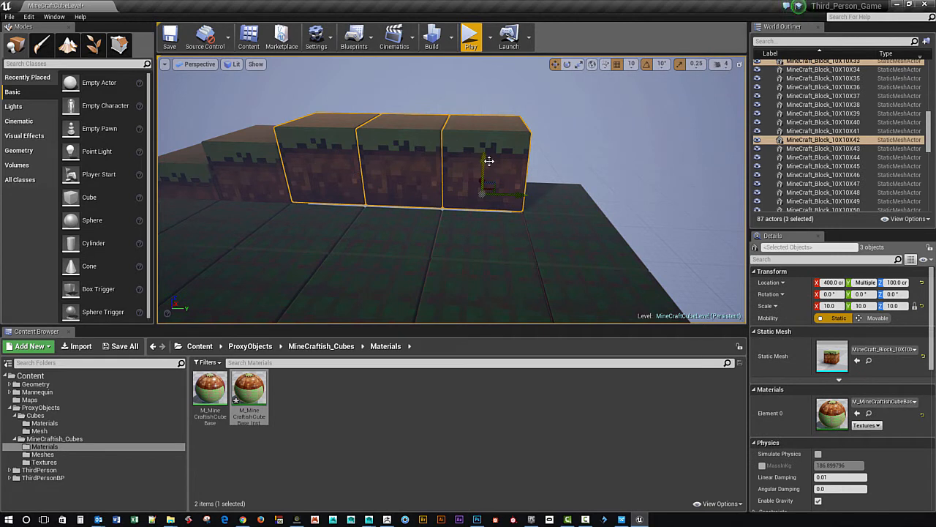
{"action": "left_click_drag", "start_coordinate": [486, 161], "coordinate": [485, 166]}
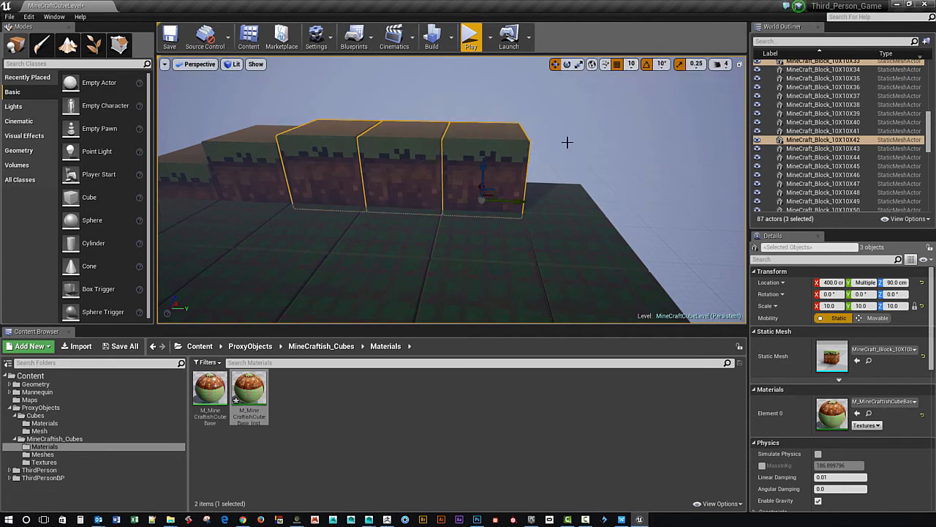
Step: Raise the far-edge block at the end of the raised row to Z 70 cm
{"action": "left_click", "coordinate": [553, 188]}
{"action": "left_click_drag", "start_coordinate": [547, 219], "coordinate": [542, 179]}
{"action": "right_click_drag", "start_coordinate": [410, 231], "coordinate": [344, 109]}
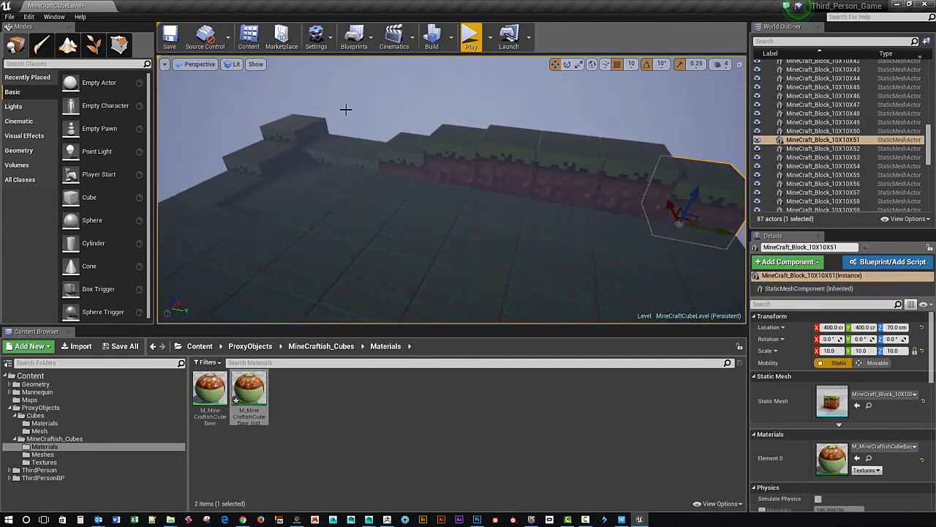
Step: Play the level, run the character along the raised far-edge blocks and across the floor, and stop playing
{"action": "left_click", "coordinate": [470, 38]}
{"action": "key", "text": "w"}
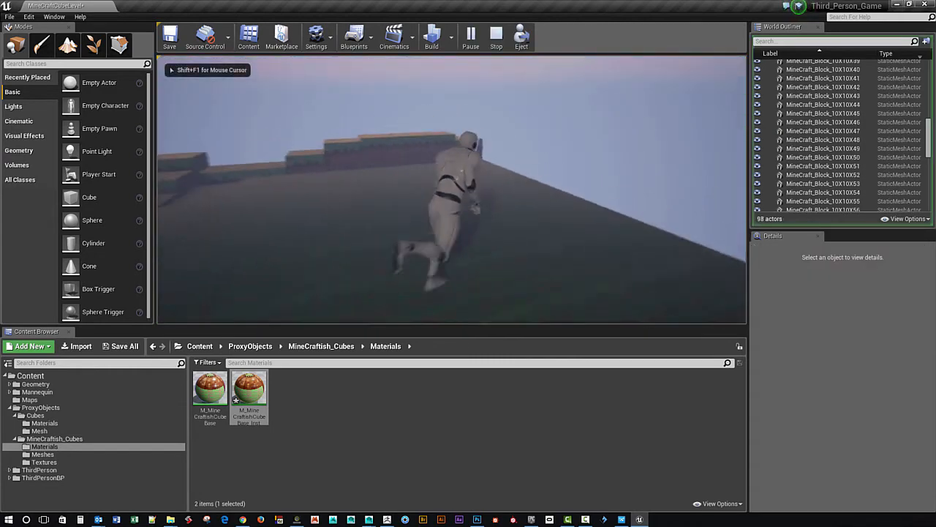
{"action": "key", "text": "d"}
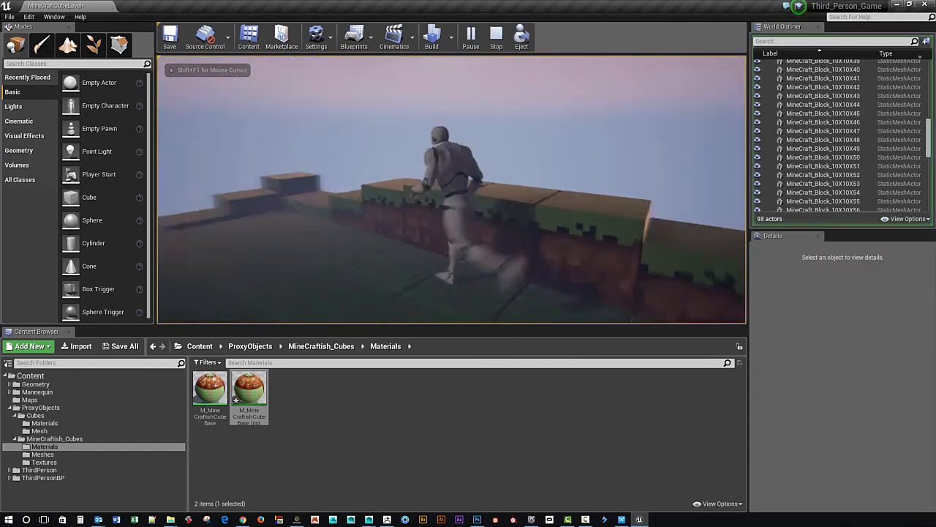
{"action": "key", "text": "w"}
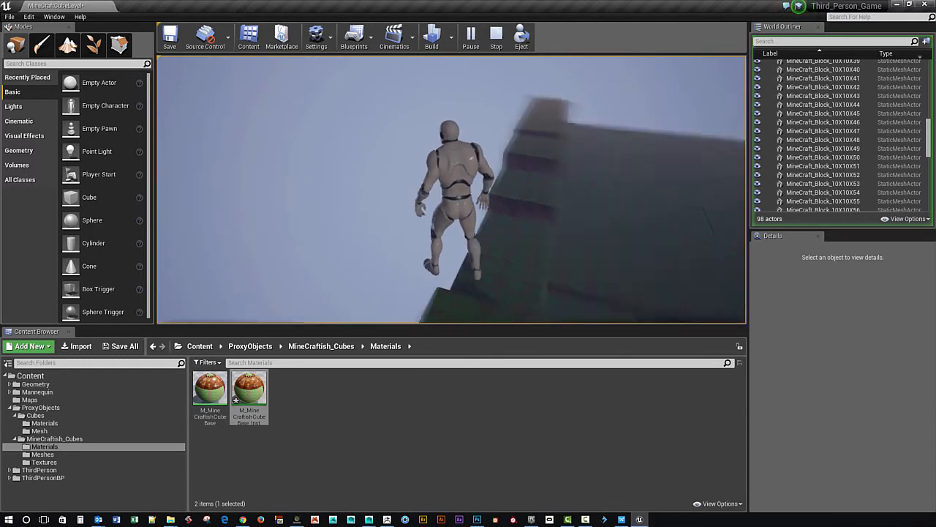
{"action": "key", "text": "w"}
{"action": "key", "text": "d"}
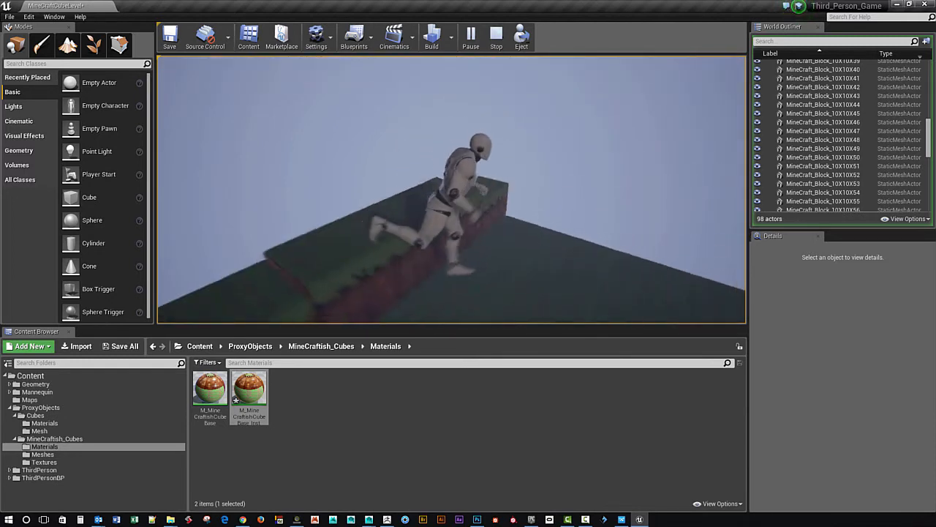
{"action": "key", "text": "s"}
{"action": "key", "text": "d"}
{"action": "key", "text": "s"}
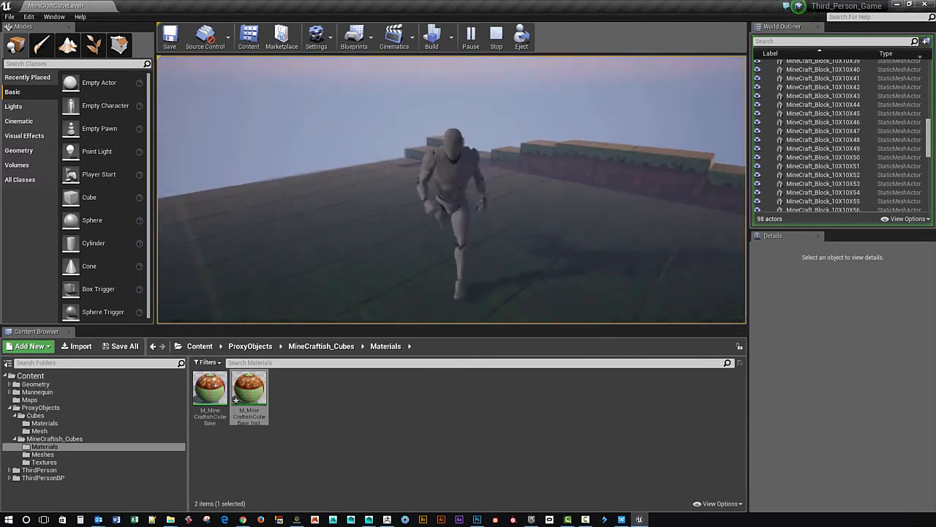
{"action": "key", "text": "a"}
{"action": "key", "text": "s"}
{"action": "key", "text": "w"}
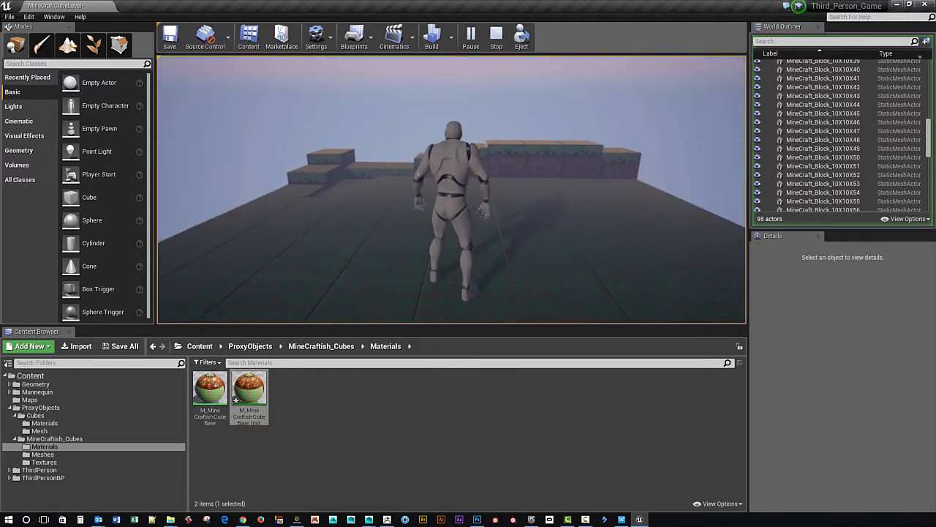
{"action": "key", "text": "d"}
{"action": "key", "text": "w"}
{"action": "key", "text": "a"}
{"action": "key", "text": "s"}
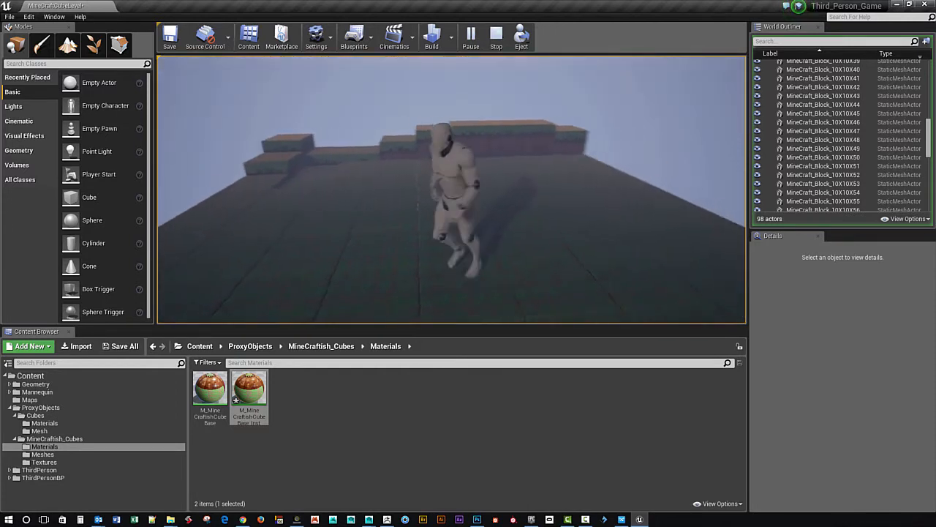
{"action": "key", "text": "d"}
{"action": "key", "text": "w"}
{"action": "key", "text": "a"}
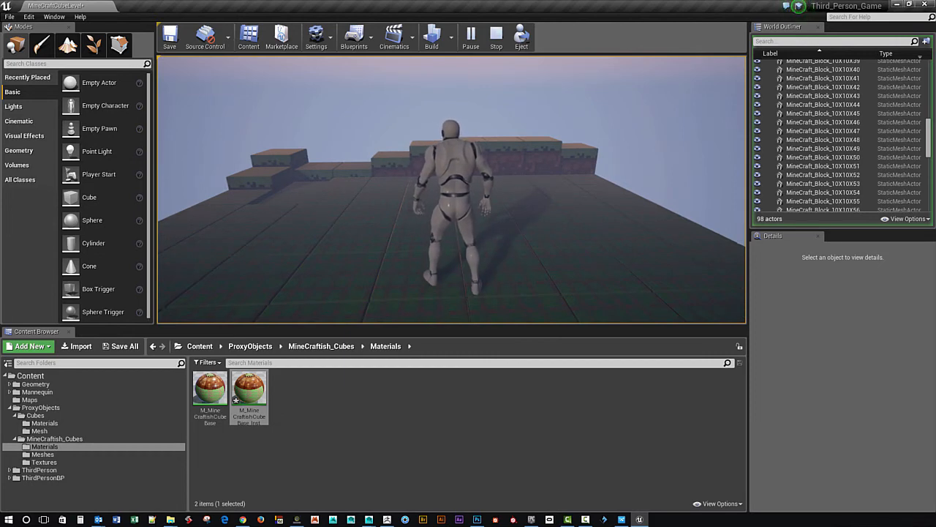
{"action": "key", "text": "Escape"}
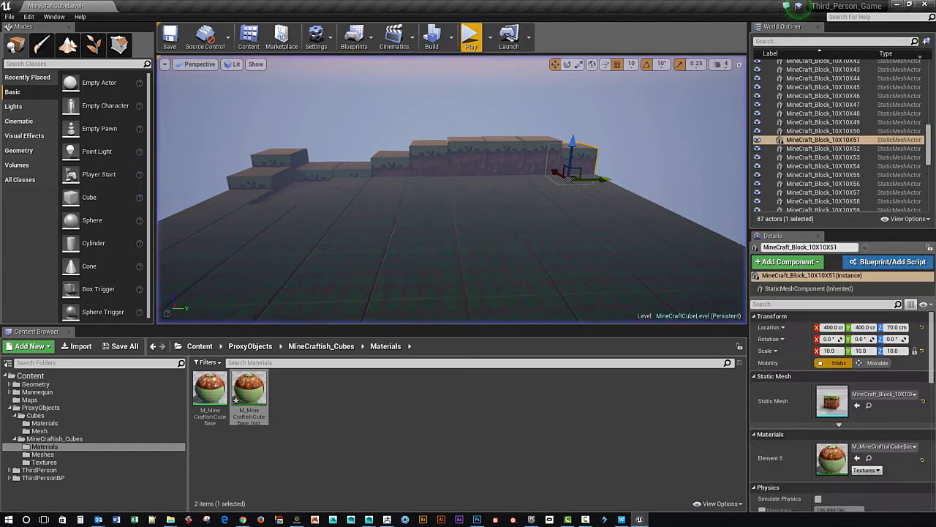
{"action": "right_click", "coordinate": [265, 389]}
{"action": "left_click", "coordinate": [302, 236]}
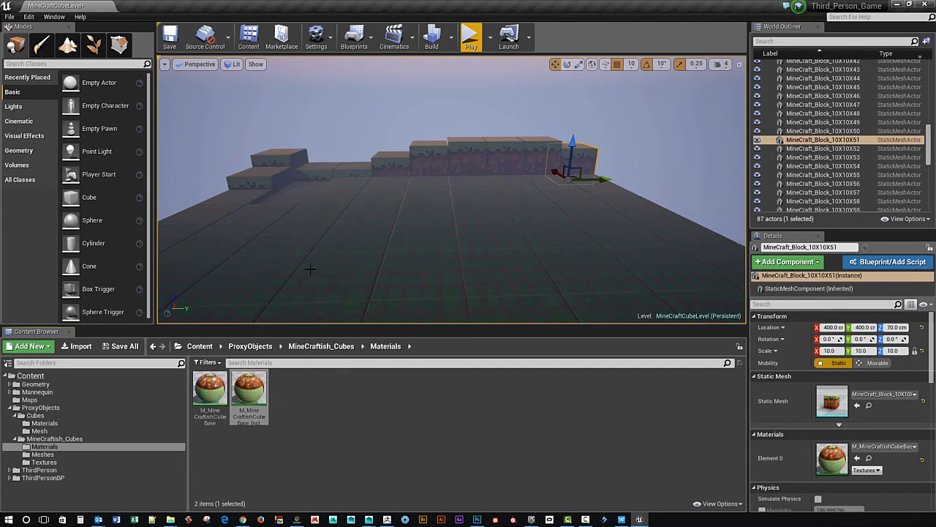
{"action": "right_click_drag", "start_coordinate": [500, 223], "coordinate": [578, 243]}
{"action": "scroll", "coordinate": [495, 225], "scroll_direction": "down", "scroll_amount": 3}
{"action": "mouse_move", "coordinate": [489, 255]}
{"action": "right_mouse_down"}
{"action": "mouse_move", "coordinate": [468, 248]}
{"action": "mouse_move", "coordinate": [512, 264]}
{"action": "mouse_move", "coordinate": [471, 253]}
{"action": "mouse_move", "coordinate": [505, 256]}
{"action": "right_mouse_up"}
{"action": "right_click_drag", "start_coordinate": [452, 236], "coordinate": [439, 220]}
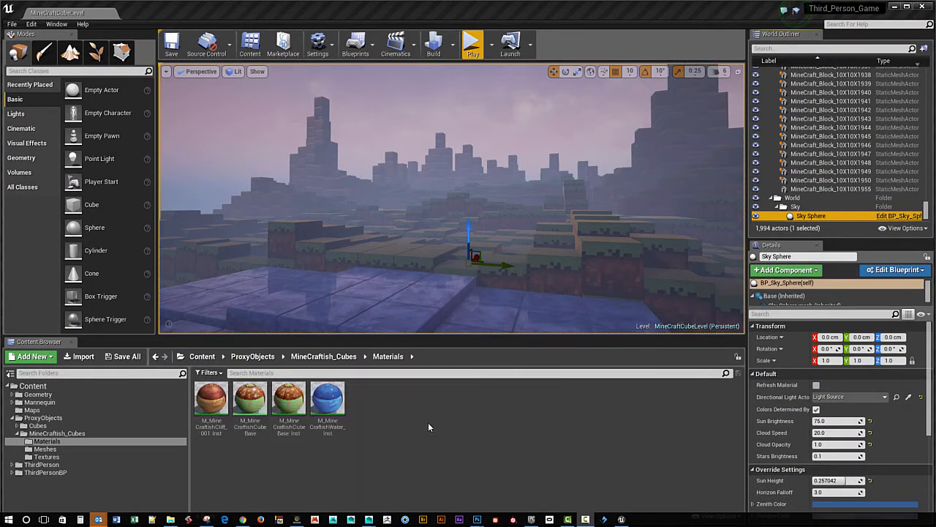
Step: Look over the expanded terrain's water, grass and cliff blocks, and view their colour textures in Photoshop before returning to Unreal Editor
{"action": "right_click_drag", "start_coordinate": [389, 251], "coordinate": [380, 294]}
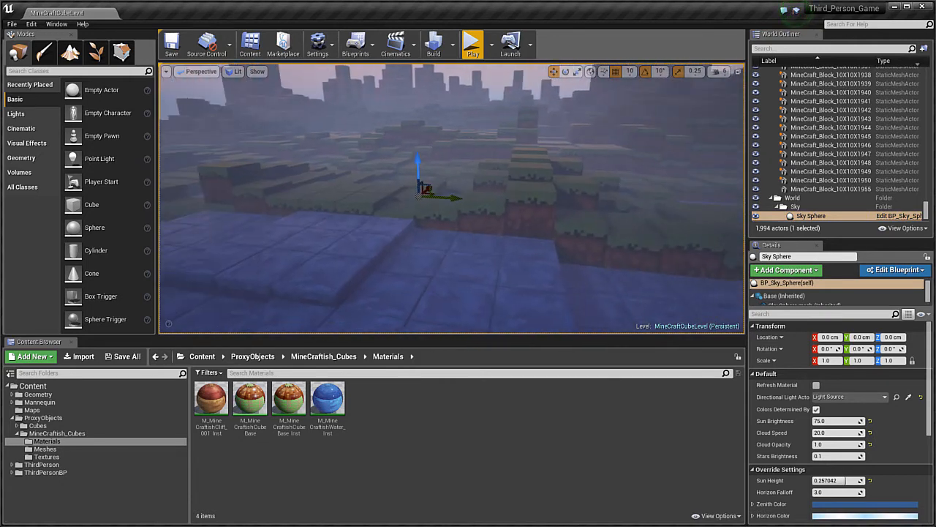
{"action": "right_click_drag", "start_coordinate": [443, 263], "coordinate": [382, 255]}
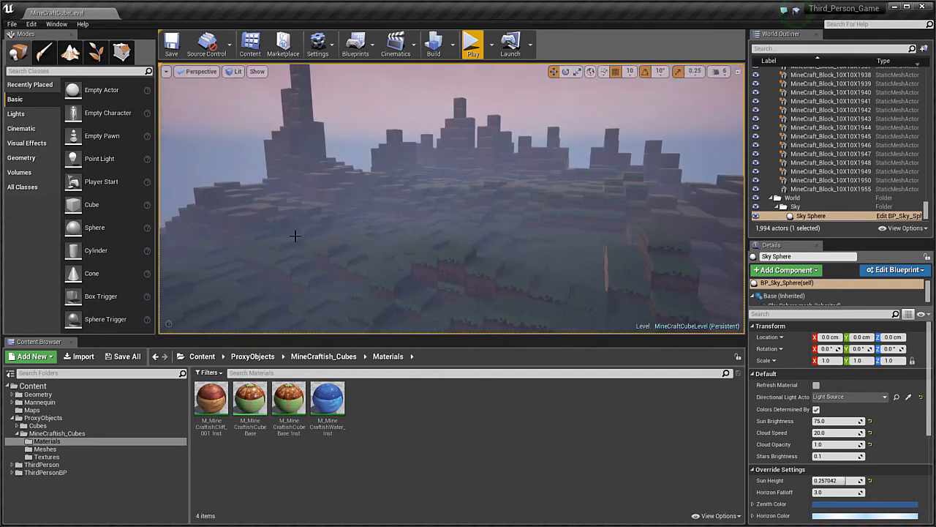
{"action": "right_click_drag", "start_coordinate": [295, 235], "coordinate": [380, 280]}
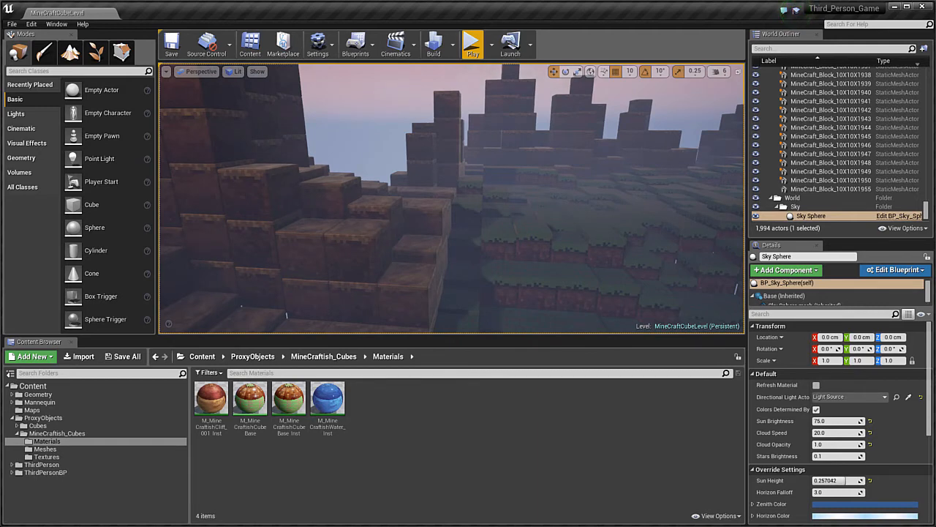
{"action": "key", "text": "alt+Tab"}
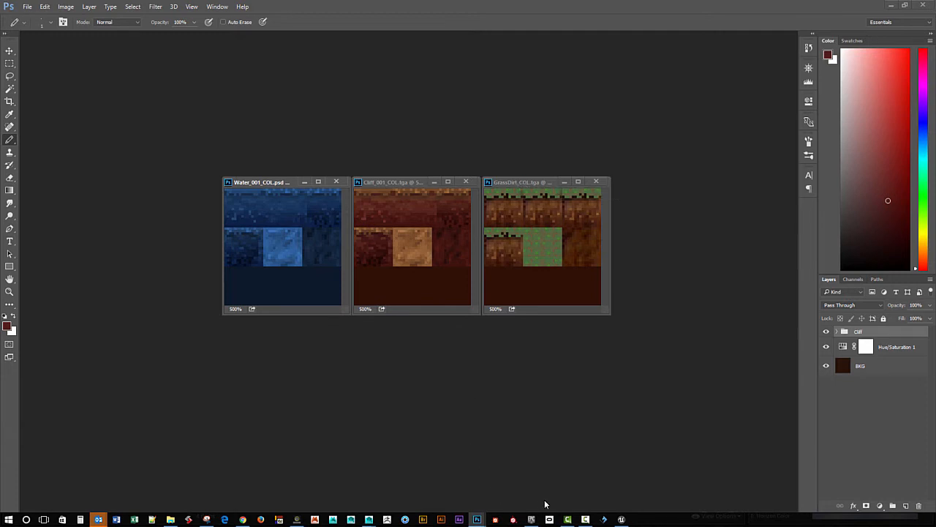
{"action": "left_click", "coordinate": [623, 520]}
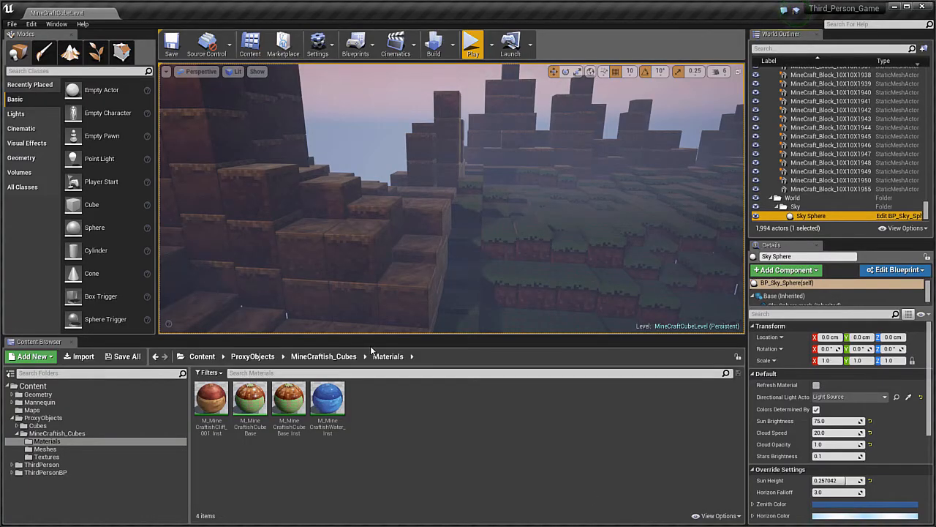
Step: Open the M_MineCraftishCliff_001_Inst material instance, view its texture and parameter overrides, and close it
{"action": "left_click", "coordinate": [249, 401]}
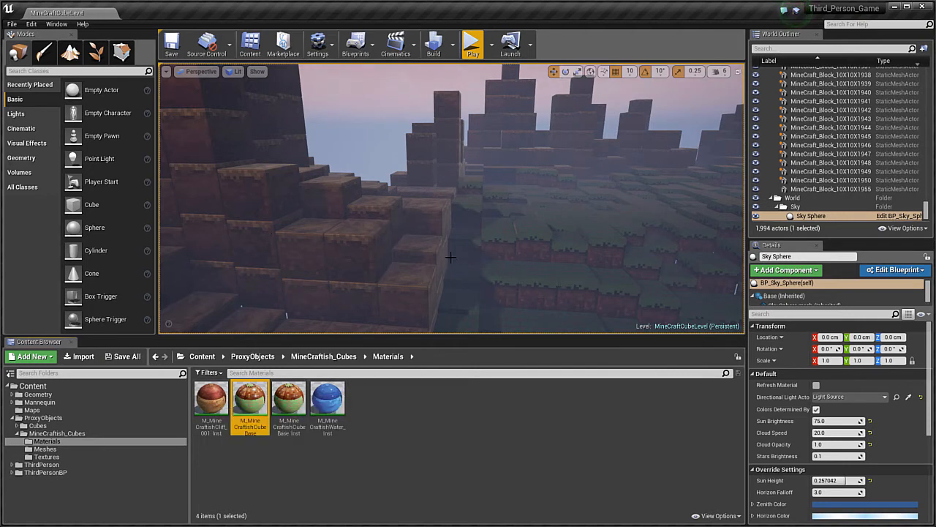
{"action": "double_click", "coordinate": [211, 401]}
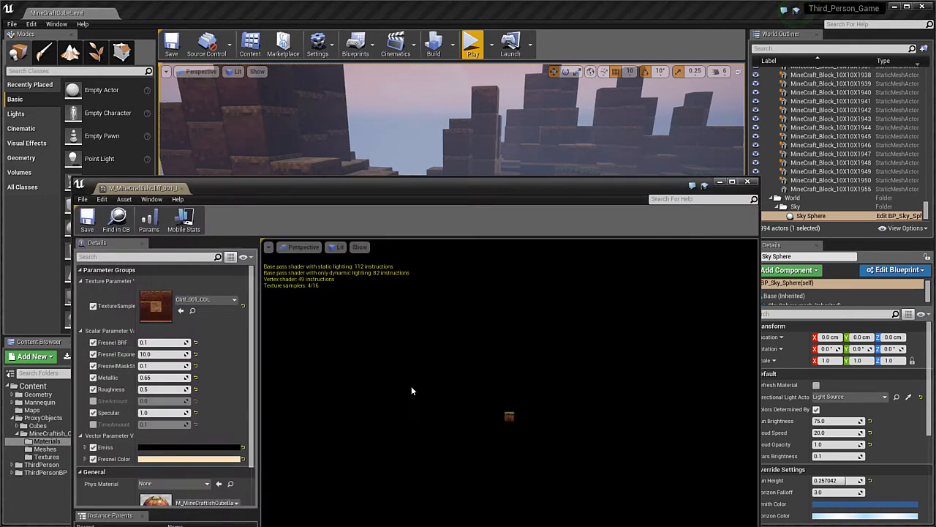
{"action": "left_click", "coordinate": [748, 181]}
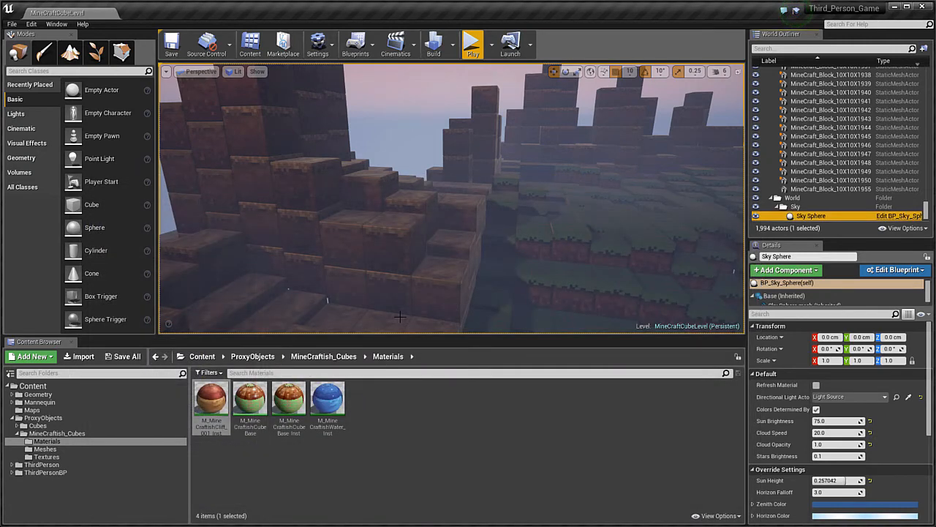
Step: Examine the water blocks, open the M_MineCraftishCubeBase material and inspect the sine node chain feeding World Position Offset
{"action": "right_click_drag", "start_coordinate": [393, 235], "coordinate": [373, 238]}
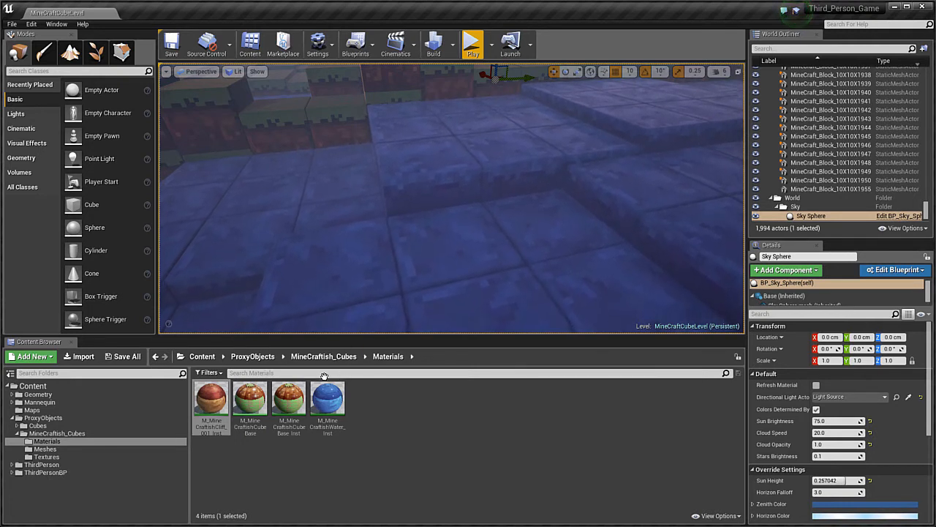
{"action": "left_click", "coordinate": [248, 397]}
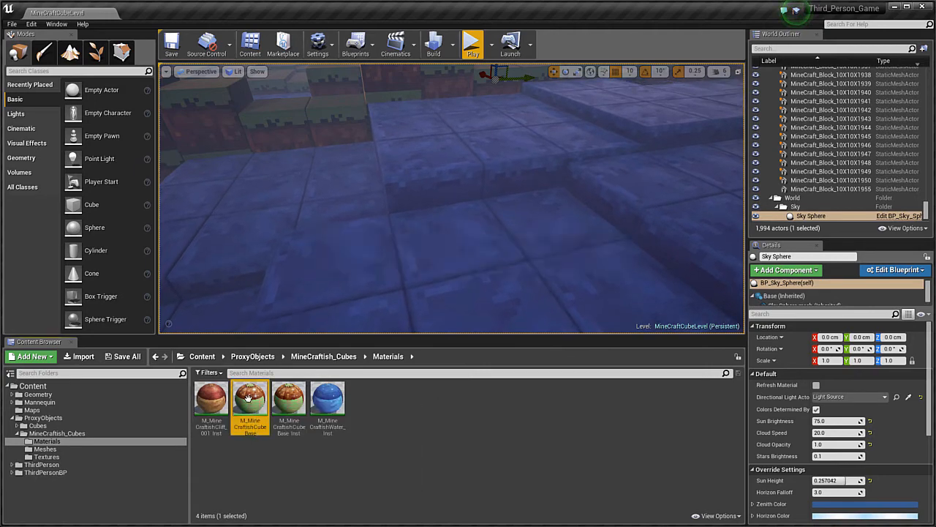
{"action": "double_click", "coordinate": [248, 397]}
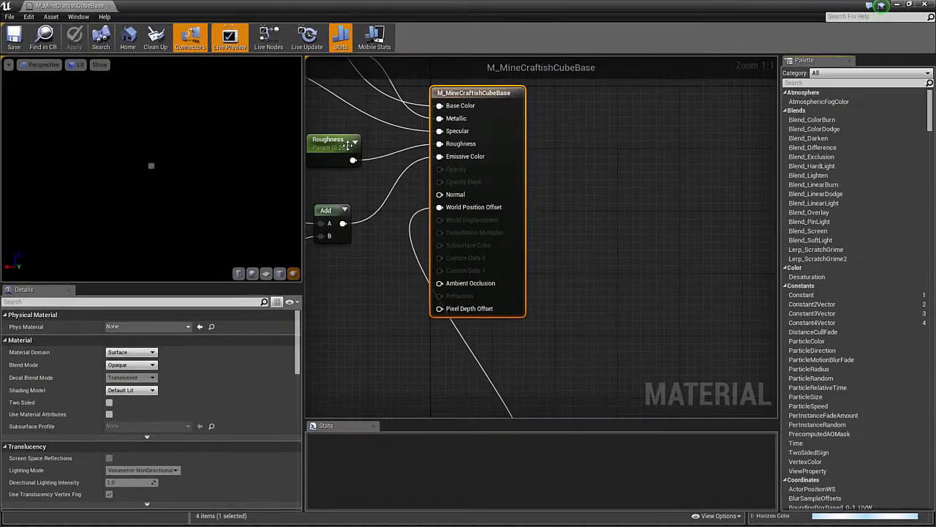
{"action": "left_click_drag", "start_coordinate": [299, 284], "coordinate": [243, 284]}
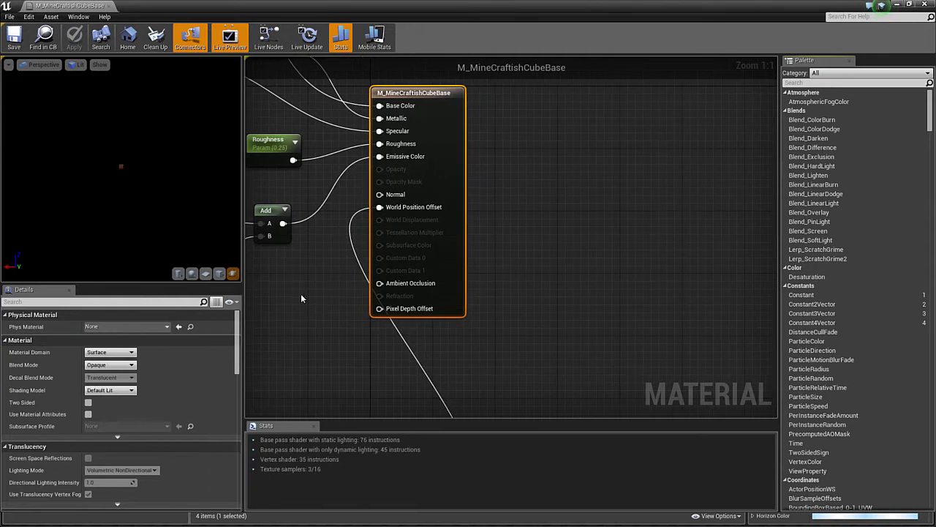
{"action": "right_click_drag", "start_coordinate": [301, 293], "coordinate": [428, 318]}
{"action": "scroll", "coordinate": [428, 318], "scroll_direction": "down", "scroll_amount": 5}
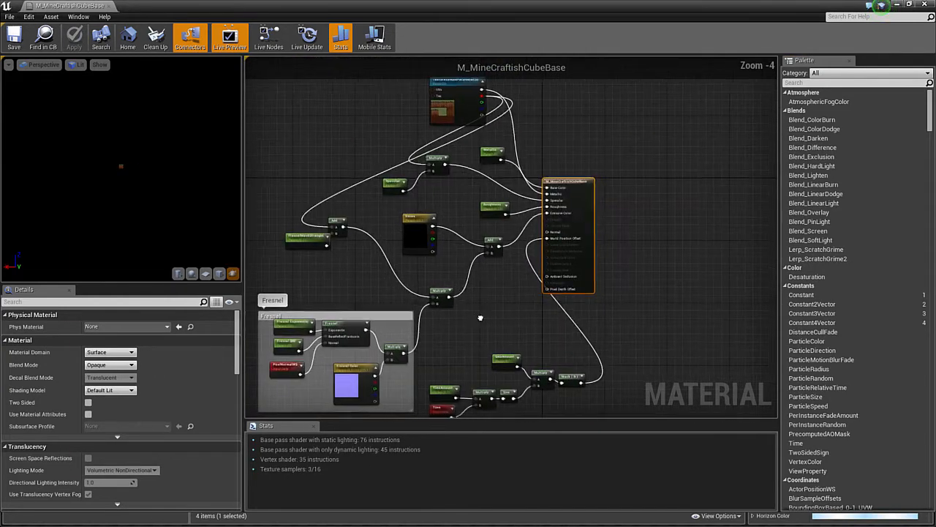
{"action": "scroll", "coordinate": [372, 286], "scroll_direction": "up", "scroll_amount": 5}
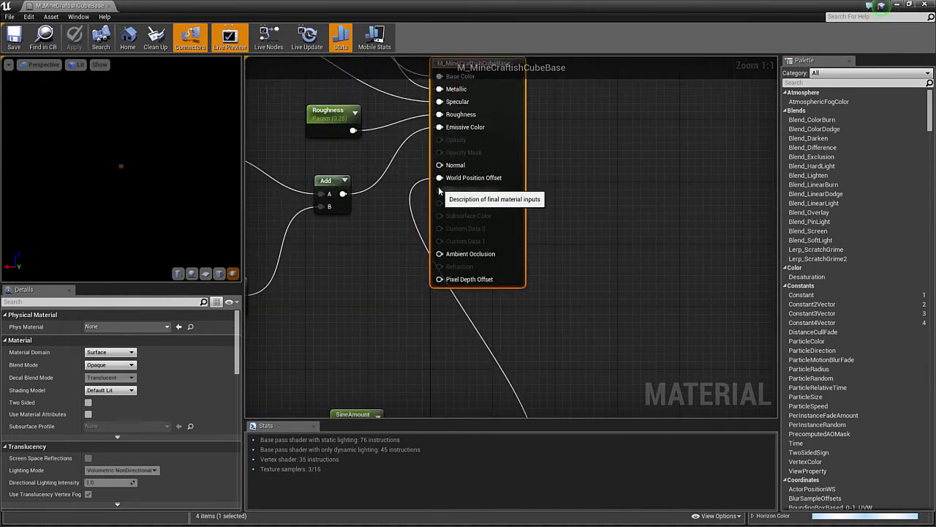
{"action": "right_click_drag", "start_coordinate": [406, 306], "coordinate": [395, 228]}
{"action": "scroll", "coordinate": [401, 243], "scroll_direction": "down", "scroll_amount": 2}
{"action": "right_click_drag", "start_coordinate": [371, 372], "coordinate": [432, 287]}
{"action": "scroll", "coordinate": [395, 310], "scroll_direction": "up", "scroll_amount": 2}
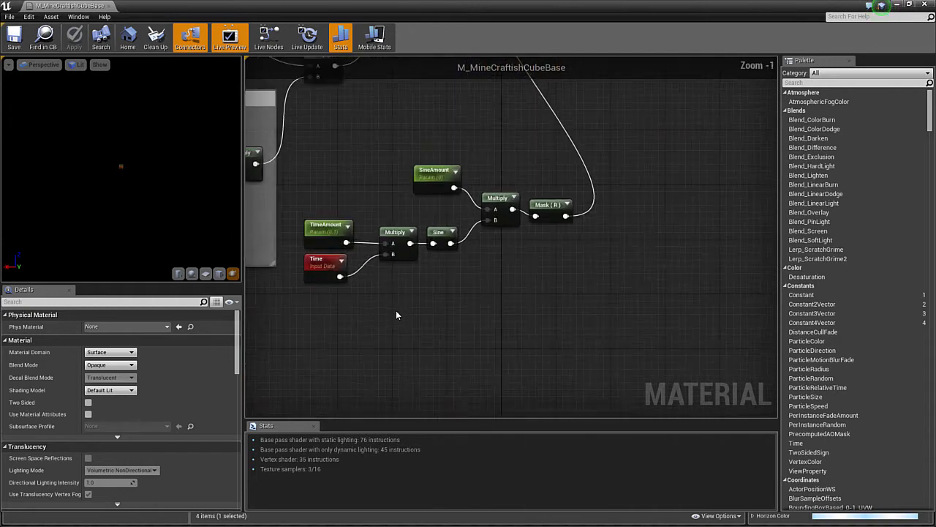
Step: Move the Time and Sine nodes below the TimeAmount and Multiply nodes
{"action": "right_click_drag", "start_coordinate": [360, 299], "coordinate": [375, 326]}
{"action": "left_click_drag", "start_coordinate": [327, 294], "coordinate": [334, 349]}
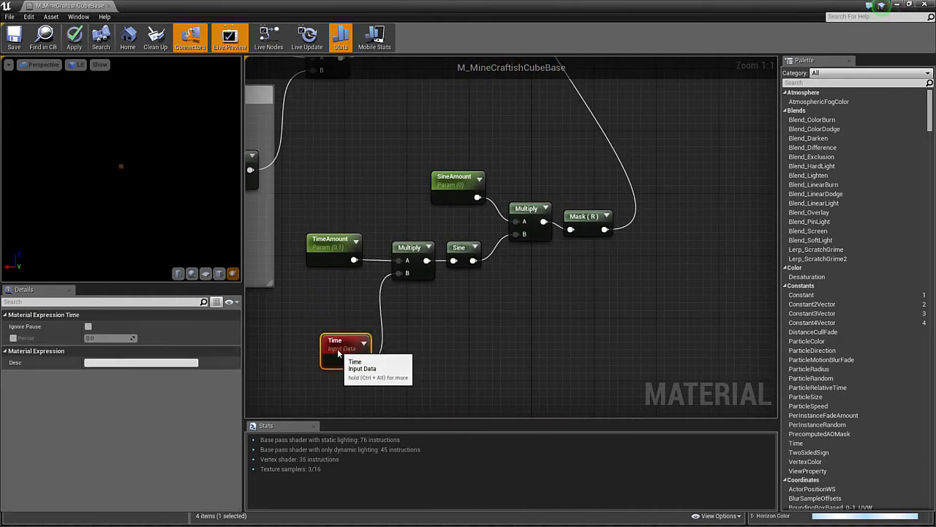
{"action": "left_click_drag", "start_coordinate": [446, 251], "coordinate": [383, 337]}
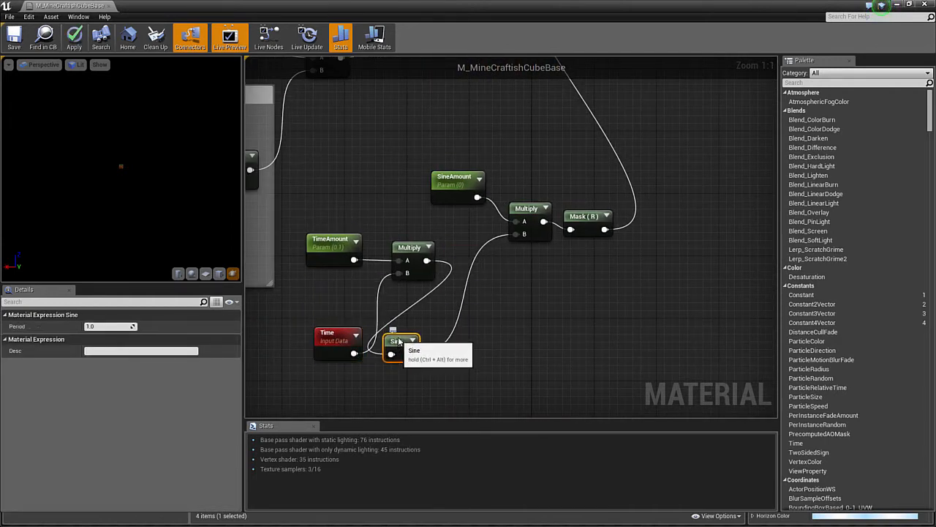
{"action": "right_click", "coordinate": [490, 319]}
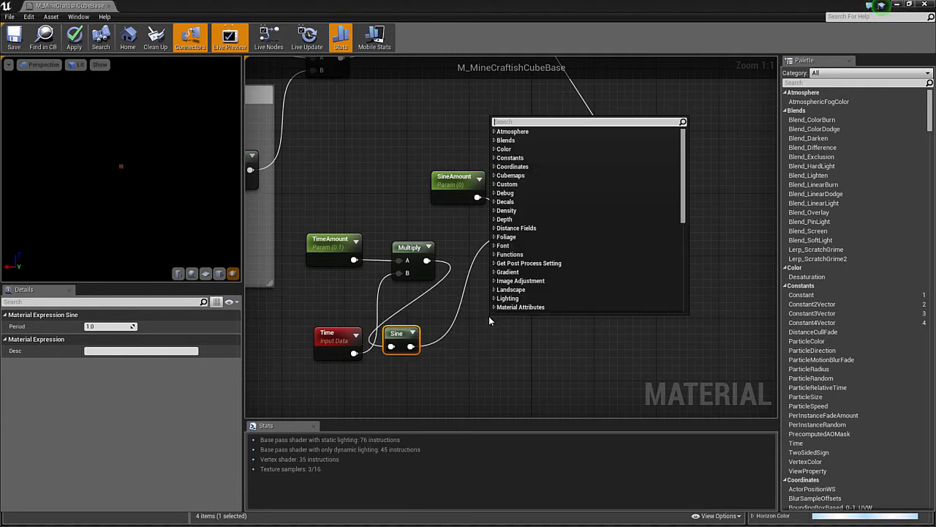
{"action": "left_click", "coordinate": [443, 372]}
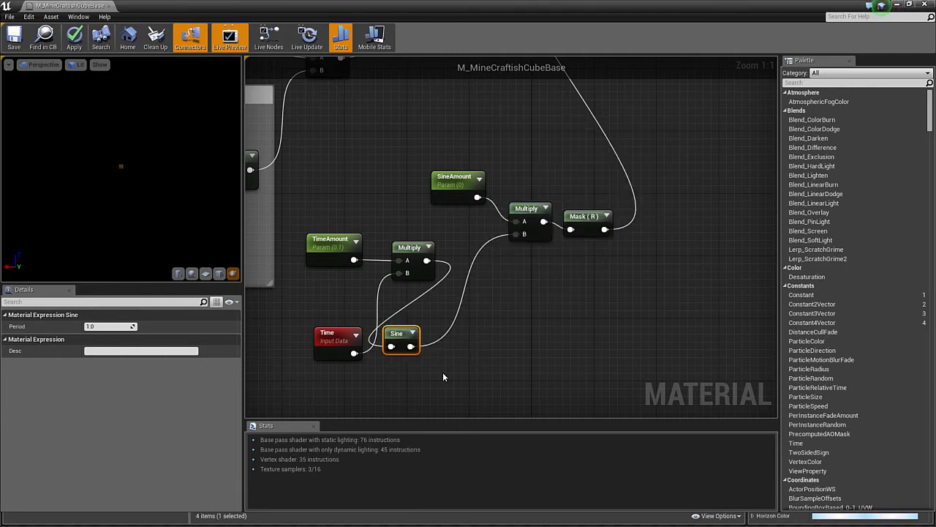
Step: Follow the sine chain to World Position Offset and move the Sine node between the two Multiply nodes
{"action": "scroll", "coordinate": [452, 342], "scroll_direction": "down", "scroll_amount": 1}
{"action": "right_click_drag", "start_coordinate": [481, 295], "coordinate": [454, 373]}
{"action": "scroll", "coordinate": [454, 374], "scroll_direction": "down", "scroll_amount": 3}
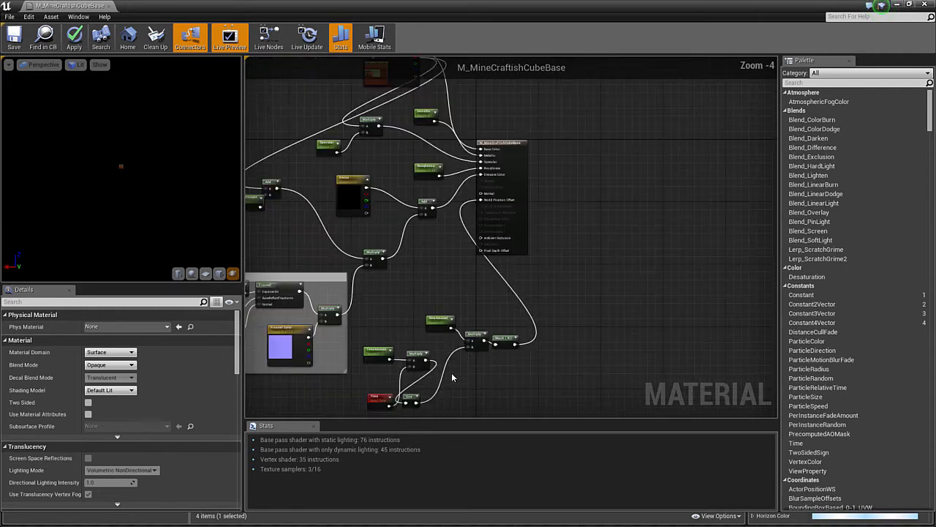
{"action": "scroll", "coordinate": [484, 210], "scroll_direction": "up", "scroll_amount": 1}
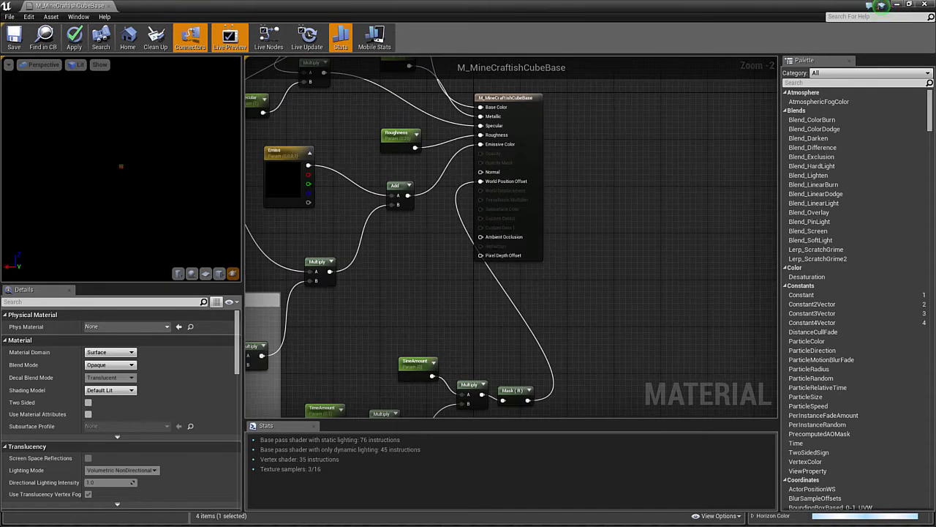
{"action": "scroll", "coordinate": [448, 356], "scroll_direction": "up", "scroll_amount": 1}
{"action": "scroll", "coordinate": [463, 313], "scroll_direction": "up", "scroll_amount": 2}
{"action": "right_click_drag", "start_coordinate": [446, 305], "coordinate": [505, 315]}
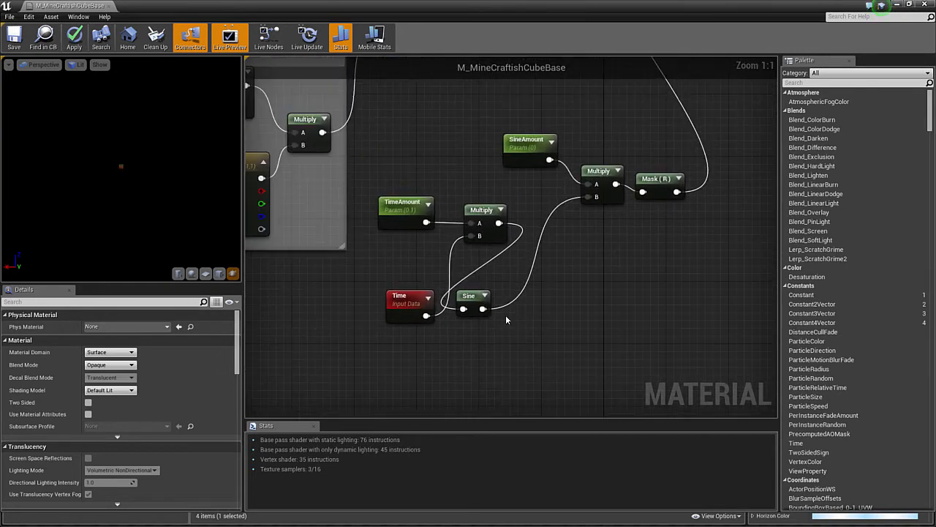
{"action": "left_click_drag", "start_coordinate": [476, 300], "coordinate": [552, 253]}
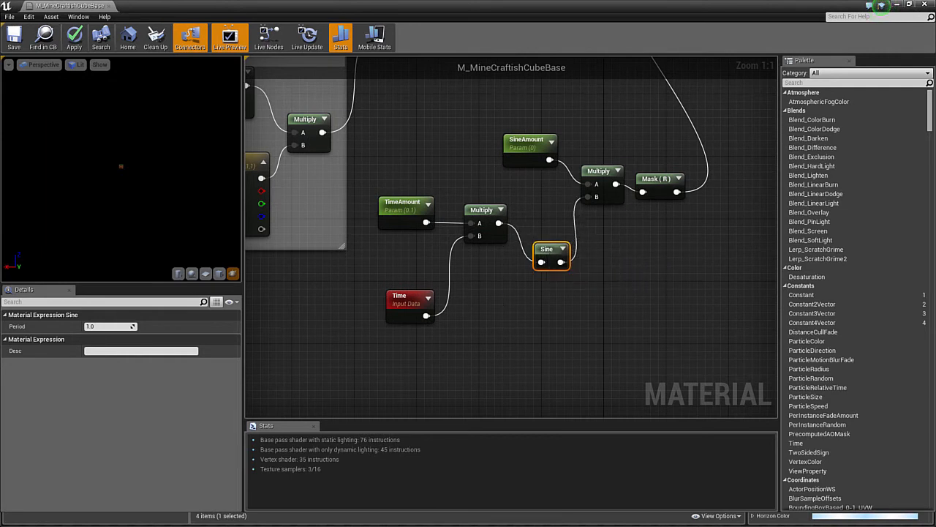
Step: Frame the cube closely in the material preview
{"action": "right_click_drag", "start_coordinate": [455, 291], "coordinate": [438, 334]}
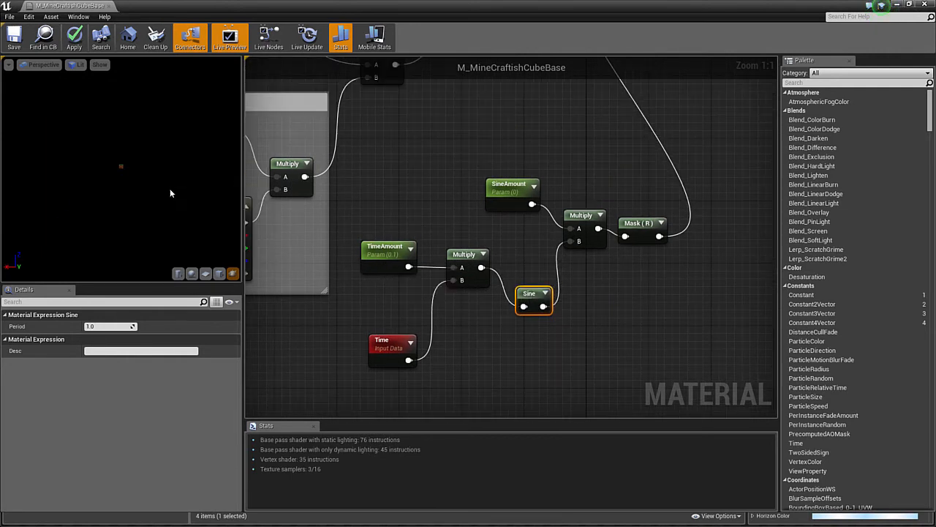
{"action": "left_click_drag", "start_coordinate": [169, 193], "coordinate": [175, 191]}
{"action": "scroll", "coordinate": [121, 169], "scroll_direction": "up", "scroll_amount": 5}
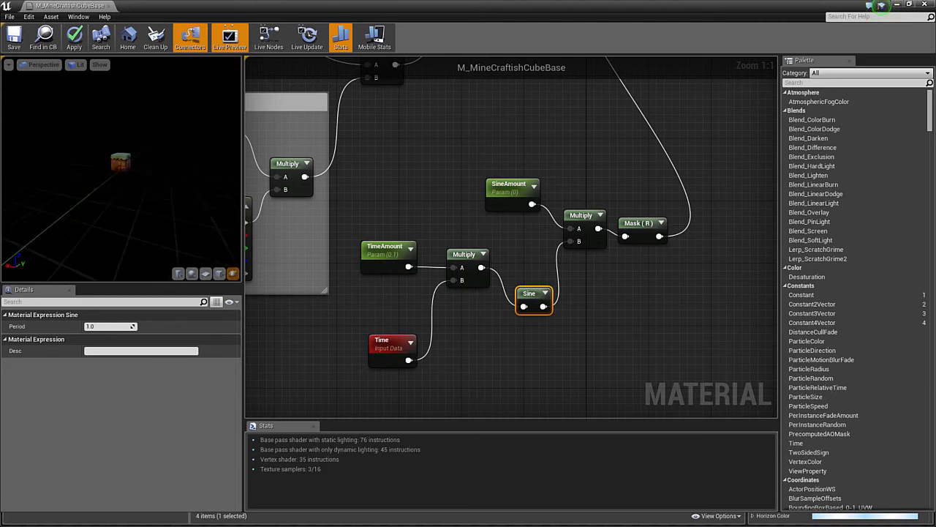
{"action": "mouse_move", "coordinate": [166, 151]}
{"action": "left_mouse_down"}
{"action": "mouse_move", "coordinate": [143, 160]}
{"action": "mouse_move", "coordinate": [166, 151]}
{"action": "left_mouse_up"}
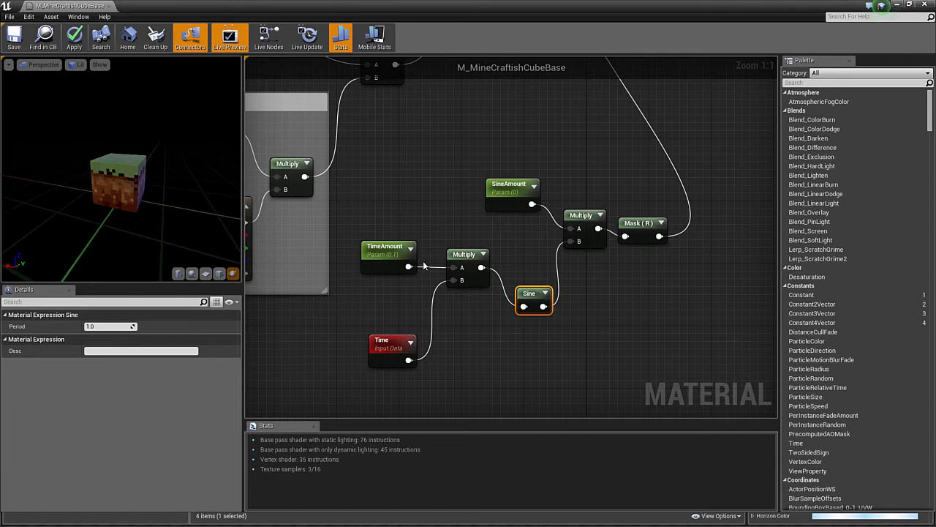
Step: Place the Time node directly beneath TimeAmount and align the Sine node beside the first Multiply node
{"action": "right_click_drag", "start_coordinate": [423, 266], "coordinate": [420, 245]}
{"action": "left_click_drag", "start_coordinate": [391, 327], "coordinate": [390, 281]}
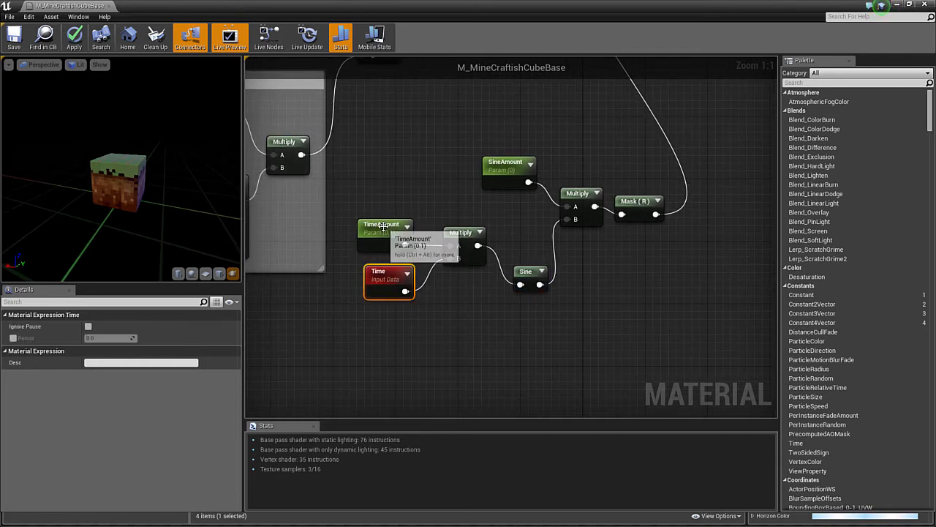
{"action": "left_click", "coordinate": [383, 227]}
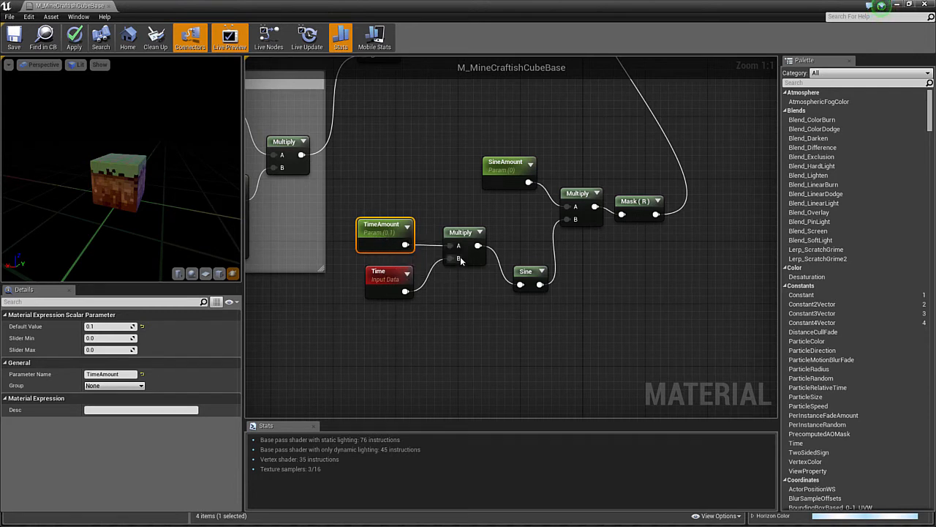
{"action": "right_click_drag", "start_coordinate": [466, 273], "coordinate": [407, 286]}
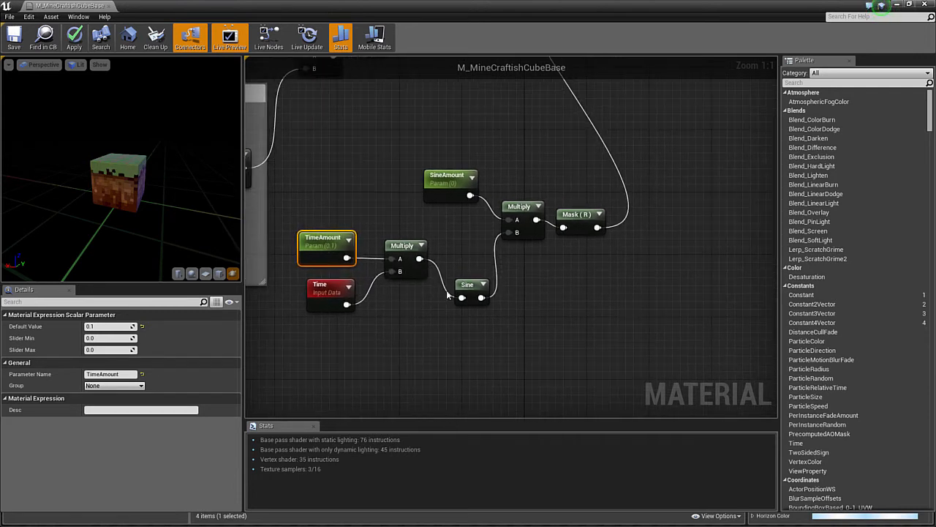
{"action": "left_click_drag", "start_coordinate": [468, 285], "coordinate": [457, 255]}
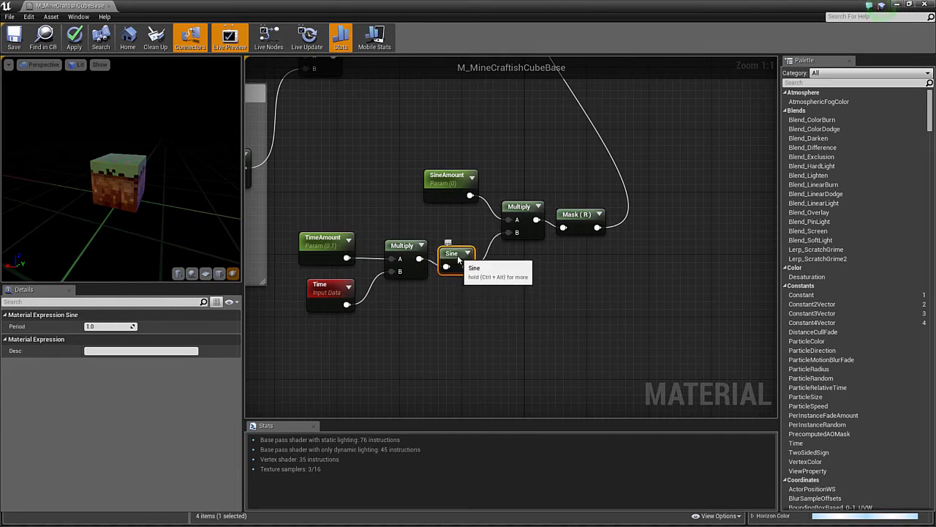
Step: Inspect the properties of the SineAmount parameter and the Sine node feeding the final Multiply node
{"action": "left_click", "coordinate": [520, 215]}
{"action": "left_click", "coordinate": [447, 183]}
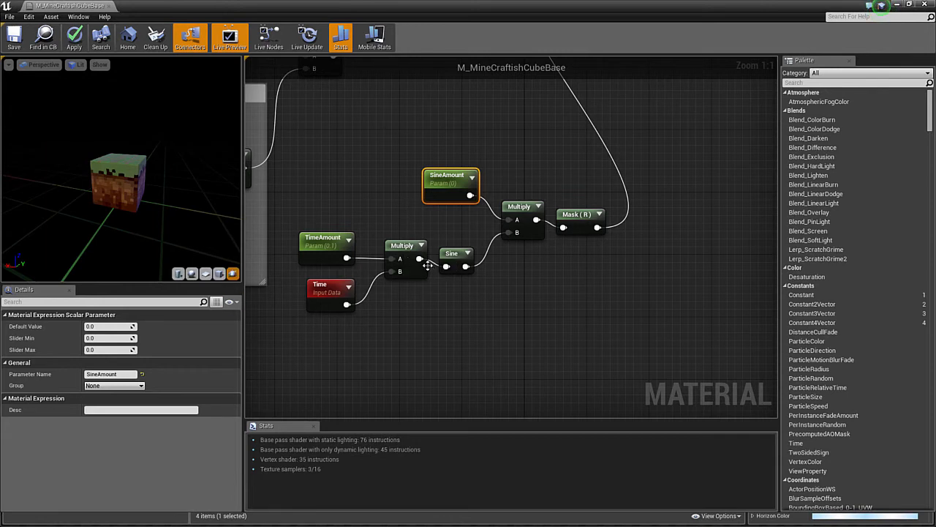
{"action": "left_click", "coordinate": [451, 255]}
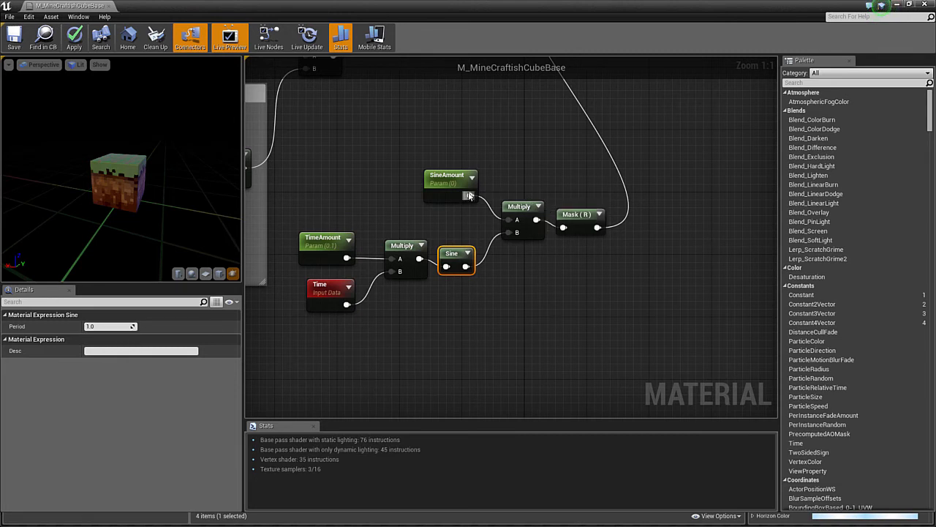
{"action": "left_click", "coordinate": [441, 178]}
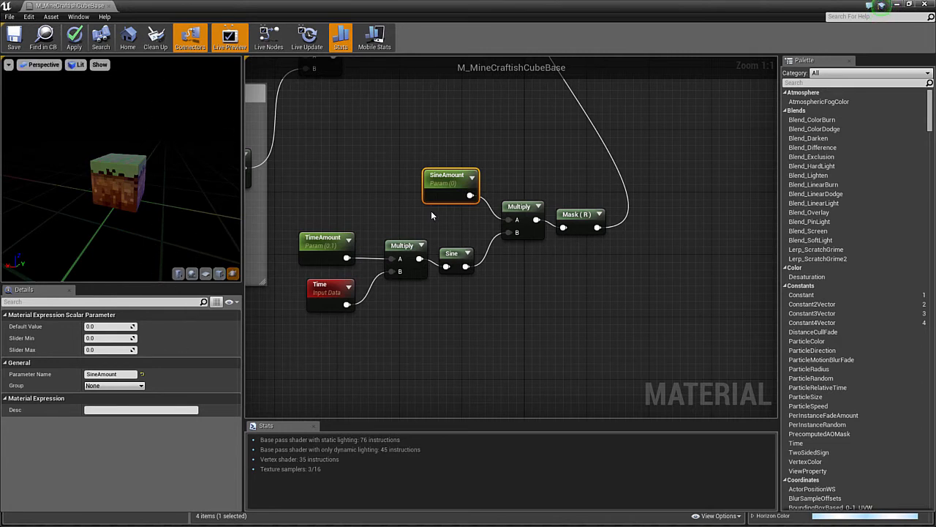
Step: Connect the final Multiply node directly to World Position Offset, delete the Mask (R) node, and save and close the material
{"action": "right_click_drag", "start_coordinate": [618, 190], "coordinate": [558, 278]}
{"action": "scroll", "coordinate": [559, 278], "scroll_direction": "down", "scroll_amount": 1}
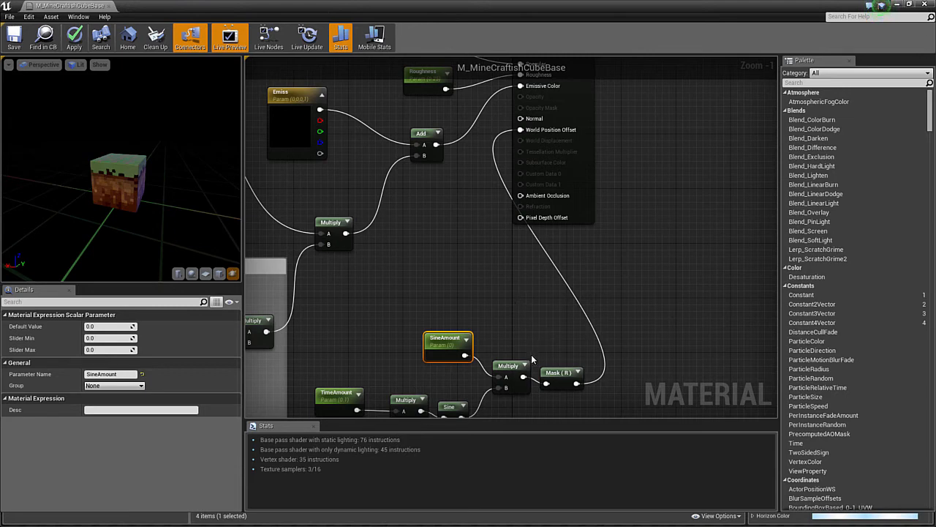
{"action": "left_click_drag", "start_coordinate": [523, 376], "coordinate": [520, 130]}
{"action": "left_click", "coordinate": [556, 374]}
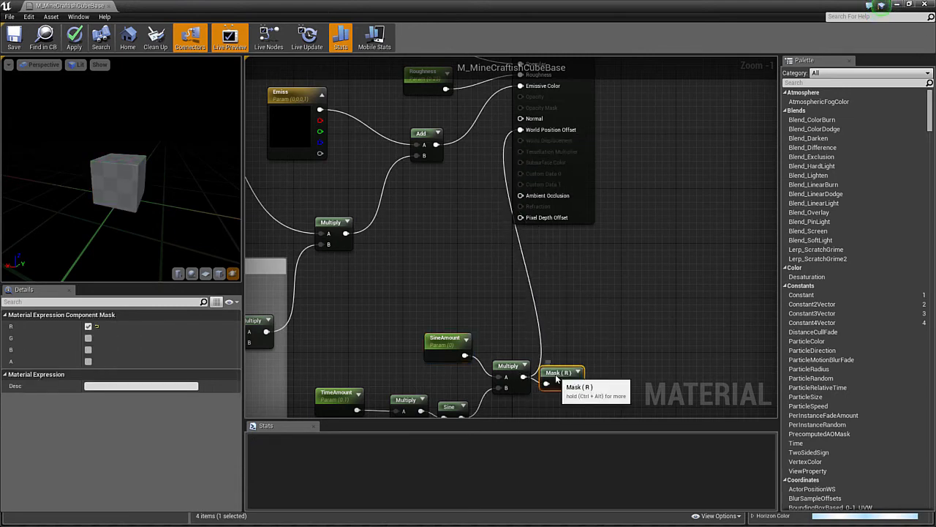
{"action": "key", "text": "Delete"}
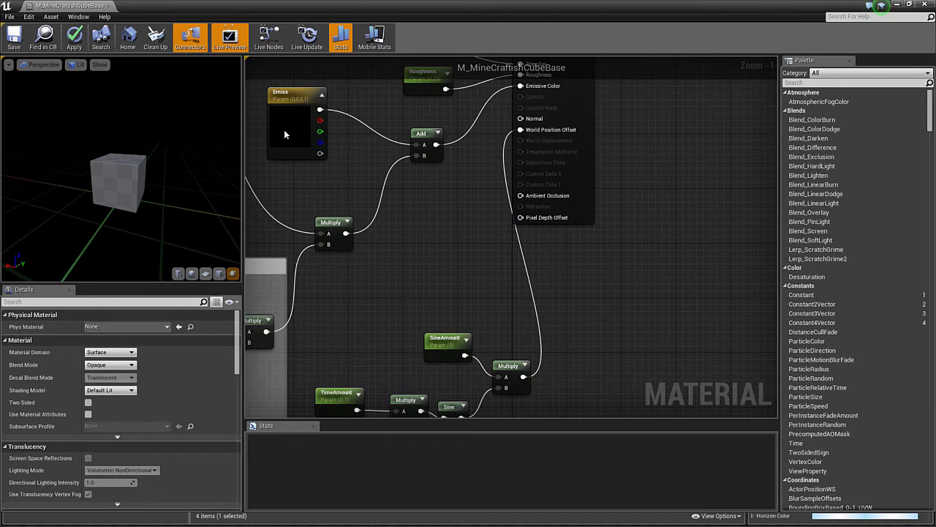
{"action": "left_click", "coordinate": [14, 37]}
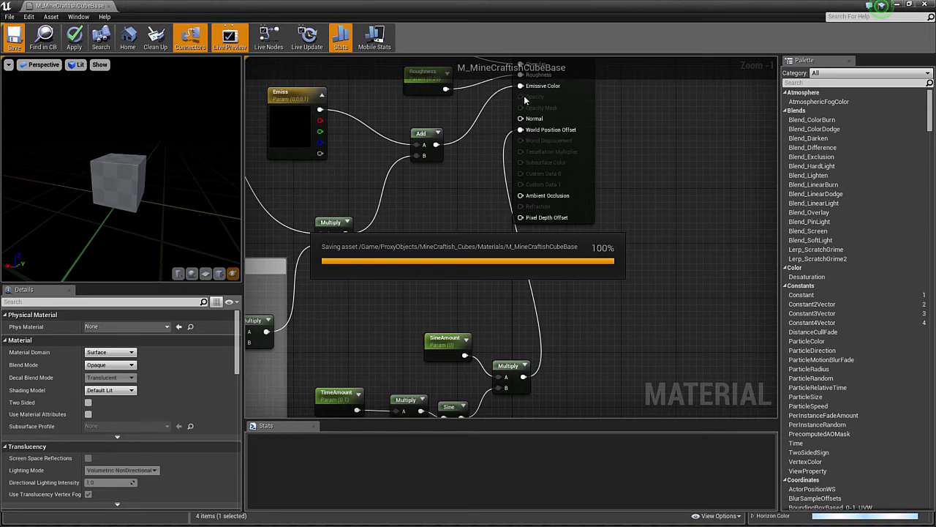
{"action": "left_click", "coordinate": [923, 5]}
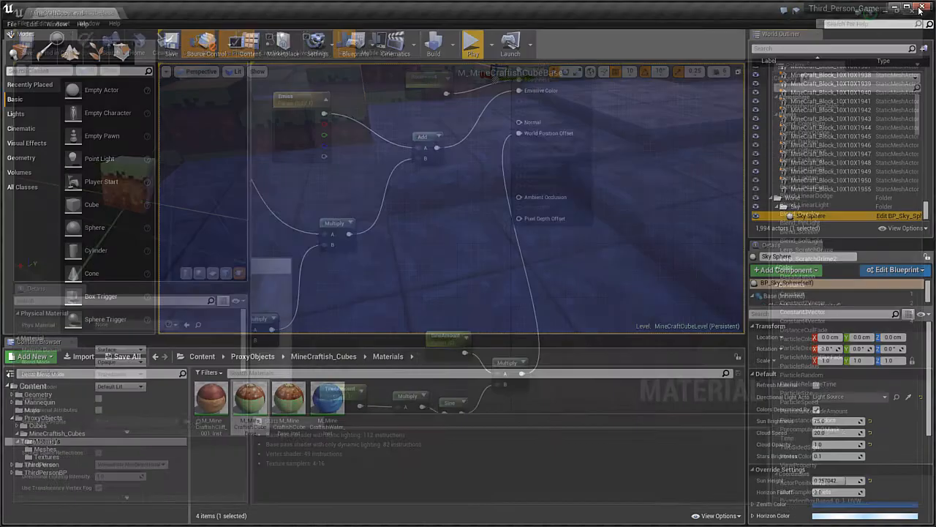
Step: Open M_MineCraftishCubeBase_Inst, enable its SineAmount and TimeAmount overrides, and save the instance
{"action": "double_click", "coordinate": [290, 401]}
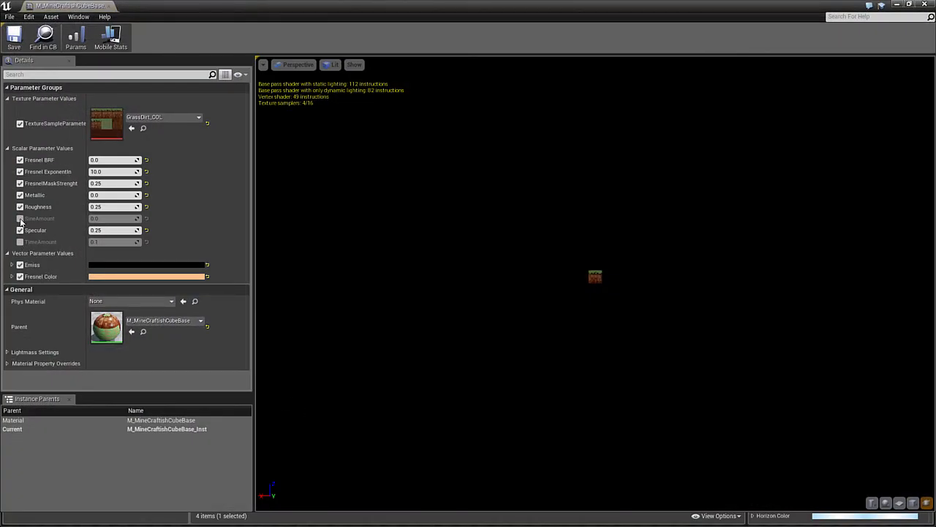
{"action": "left_click", "coordinate": [19, 218]}
{"action": "left_click", "coordinate": [20, 242]}
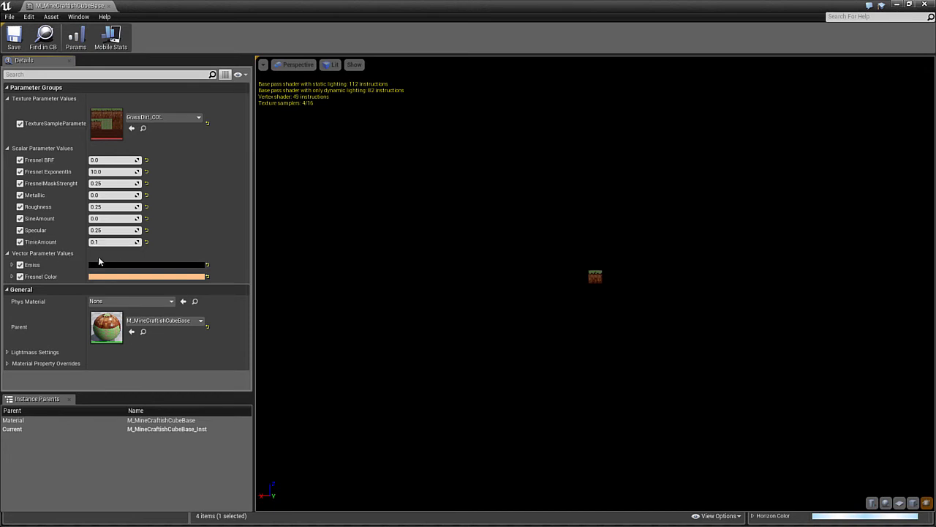
{"action": "left_click", "coordinate": [14, 39]}
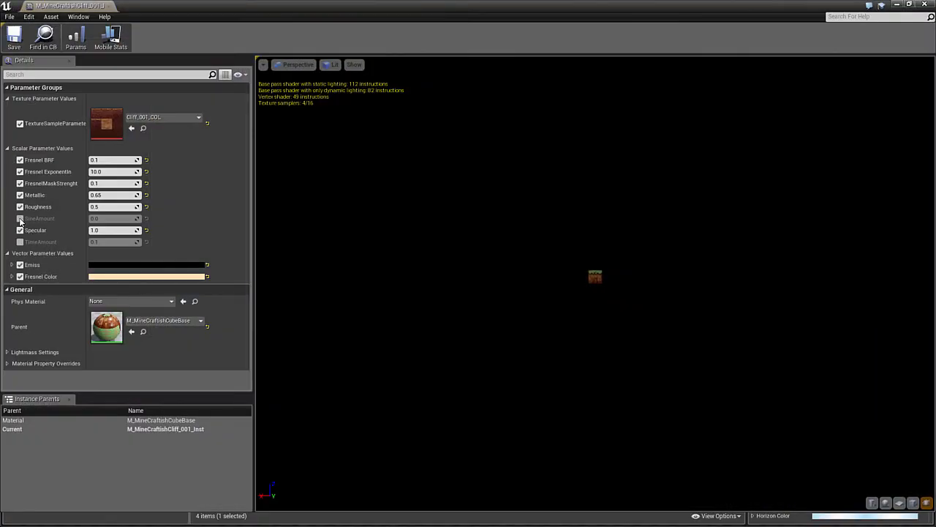
Step: Enable the SineAmount and TimeAmount overrides in M_MineCraftishCliff_001_Inst, then save and close it
{"action": "left_click", "coordinate": [19, 219]}
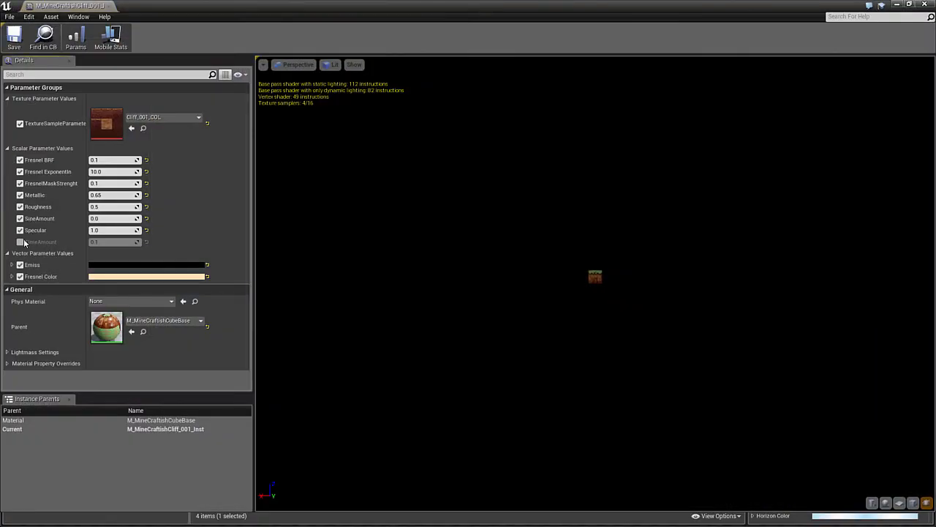
{"action": "left_click", "coordinate": [20, 242]}
{"action": "left_click", "coordinate": [15, 44]}
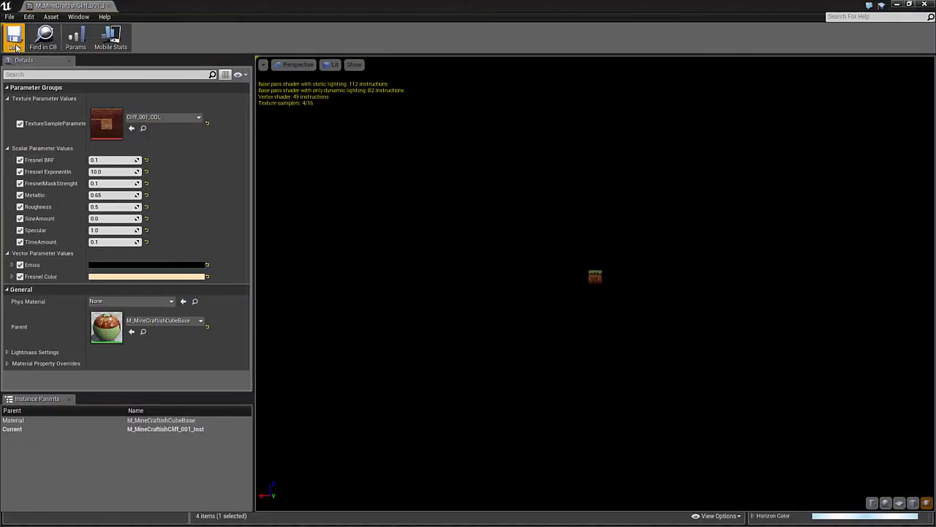
{"action": "left_click", "coordinate": [931, 5]}
Step: Open M_MineCraftishWater_Inst, frame its preview cube, and reassign Water_001_COL as its texture parameter
{"action": "left_click", "coordinate": [327, 399]}
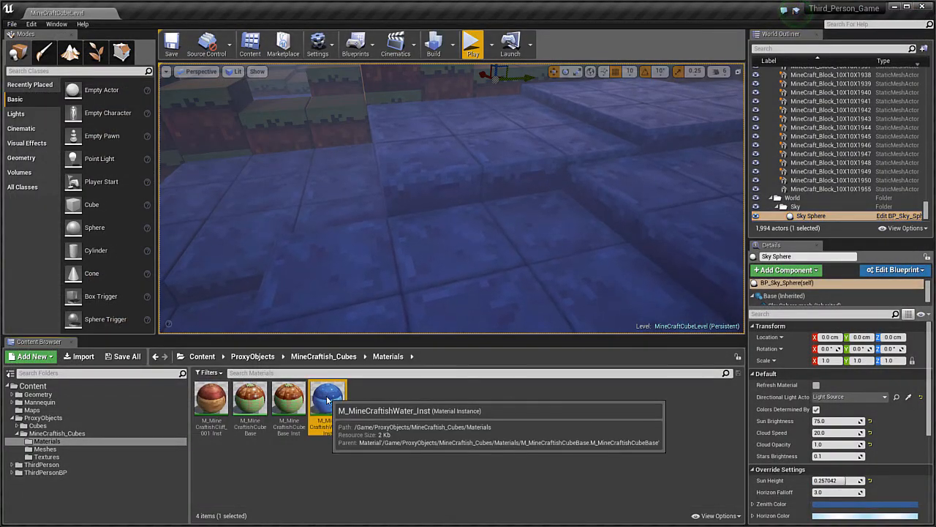
{"action": "double_click", "coordinate": [327, 399]}
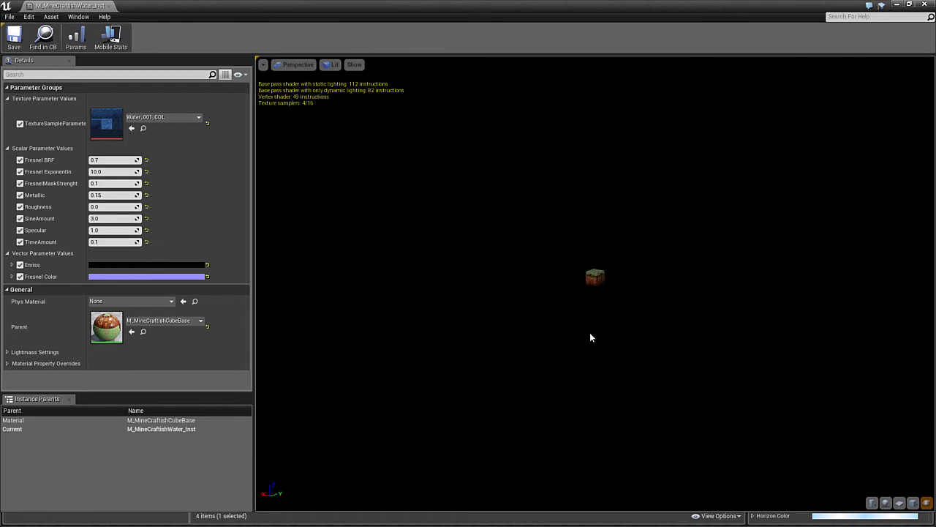
{"action": "right_click_drag", "start_coordinate": [595, 278], "coordinate": [594, 315]}
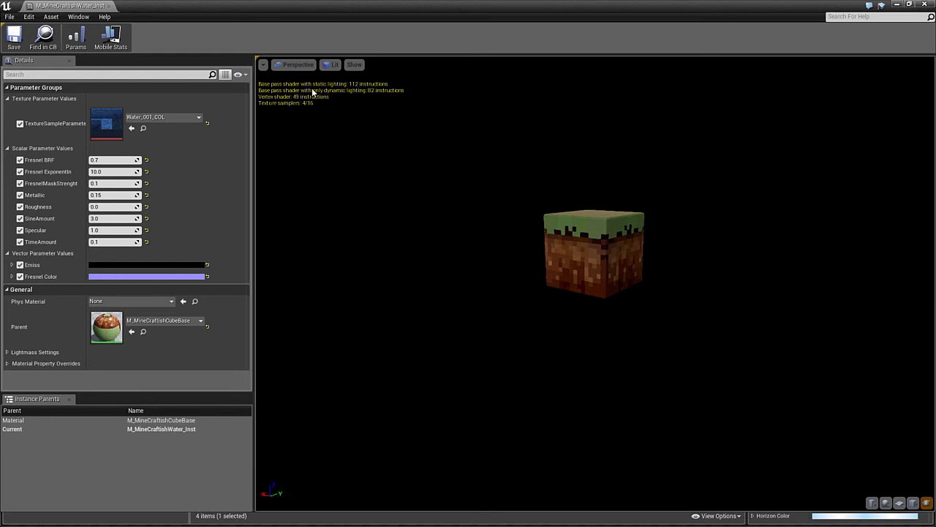
{"action": "left_click", "coordinate": [143, 129]}
{"action": "left_click", "coordinate": [132, 128]}
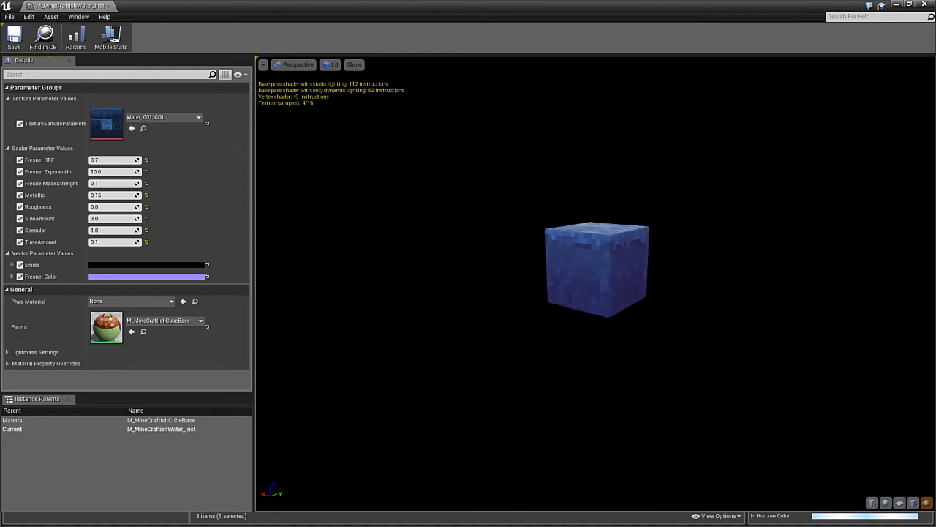
{"action": "left_click_drag", "start_coordinate": [537, 265], "coordinate": [531, 245]}
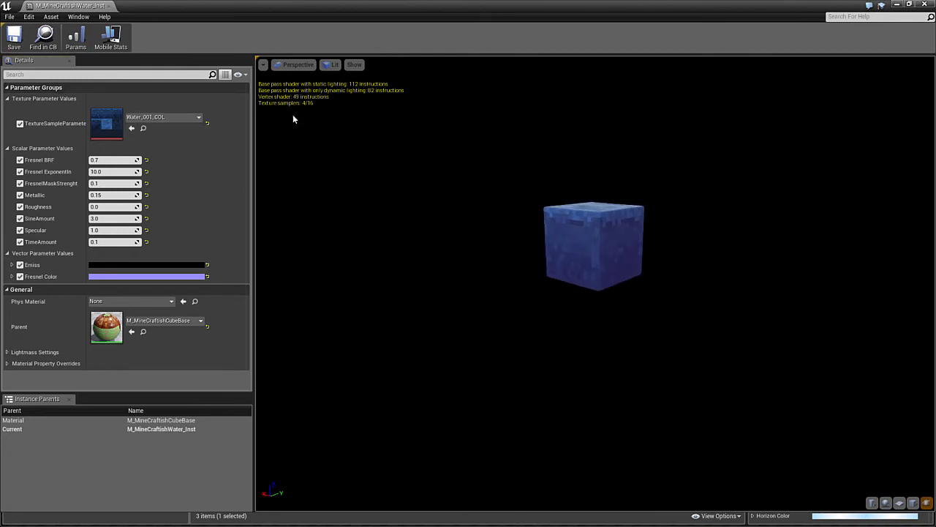
Step: Toggle realtime rendering in the water instance's preview and close the instance editor
{"action": "left_click", "coordinate": [264, 65]}
{"action": "left_click", "coordinate": [278, 85]}
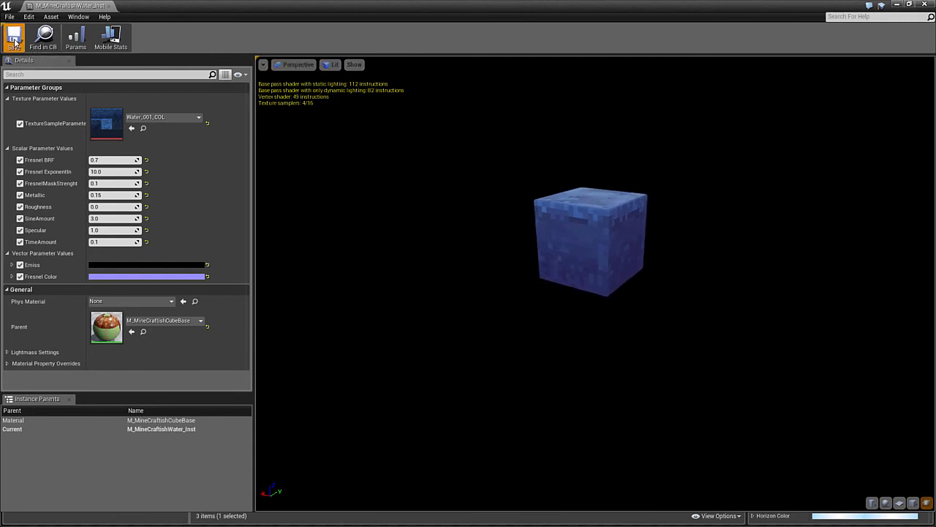
{"action": "left_click", "coordinate": [924, 4]}
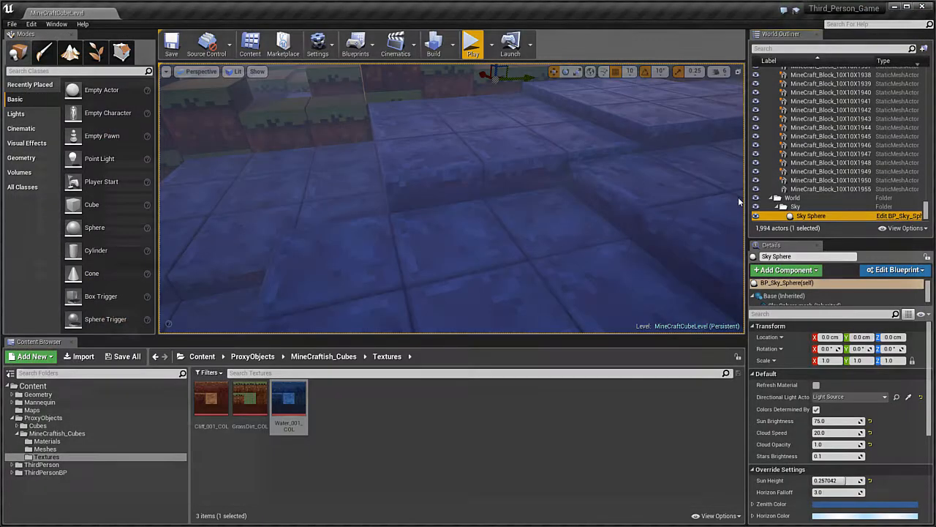
Step: Look over the water blocks in the level viewport, check its realtime option, and play the level in full screen
{"action": "right_click_drag", "start_coordinate": [622, 205], "coordinate": [611, 161]}
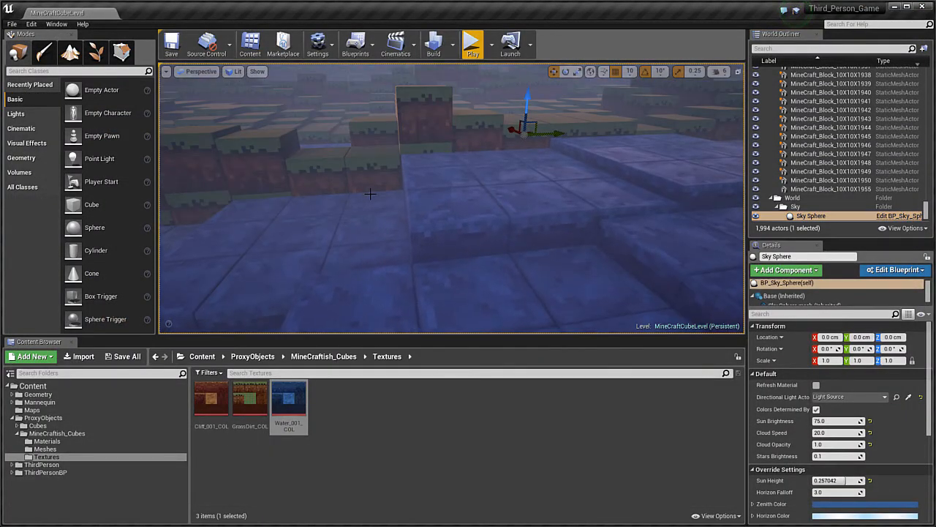
{"action": "left_click", "coordinate": [166, 71]}
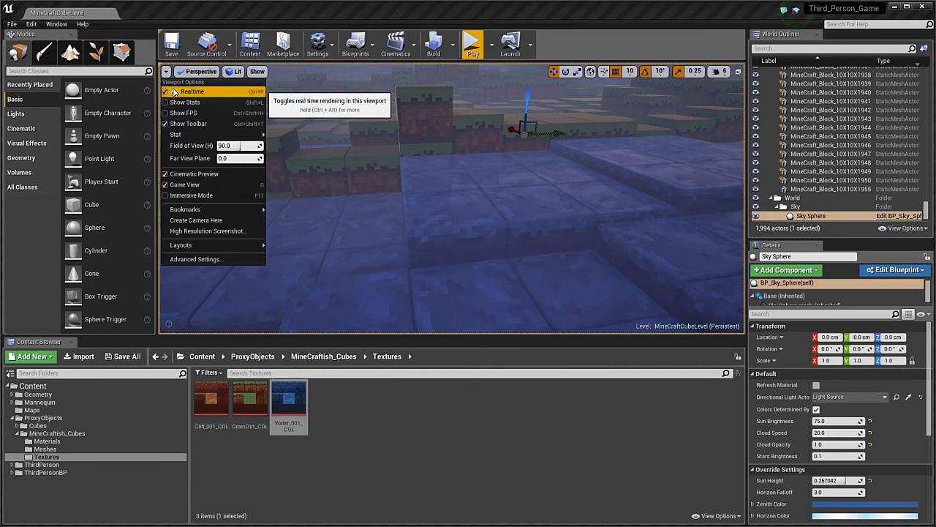
{"action": "right_click_drag", "start_coordinate": [351, 197], "coordinate": [318, 193]}
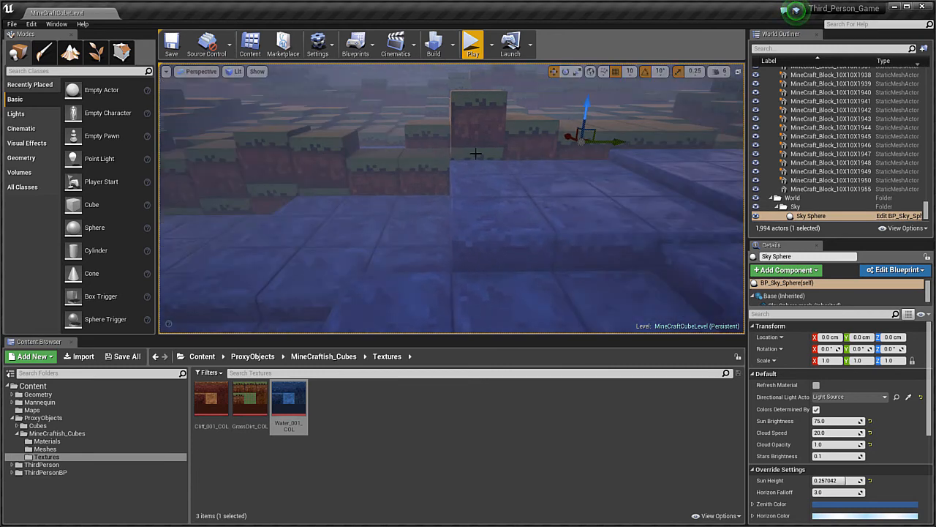
{"action": "left_click", "coordinate": [473, 45]}
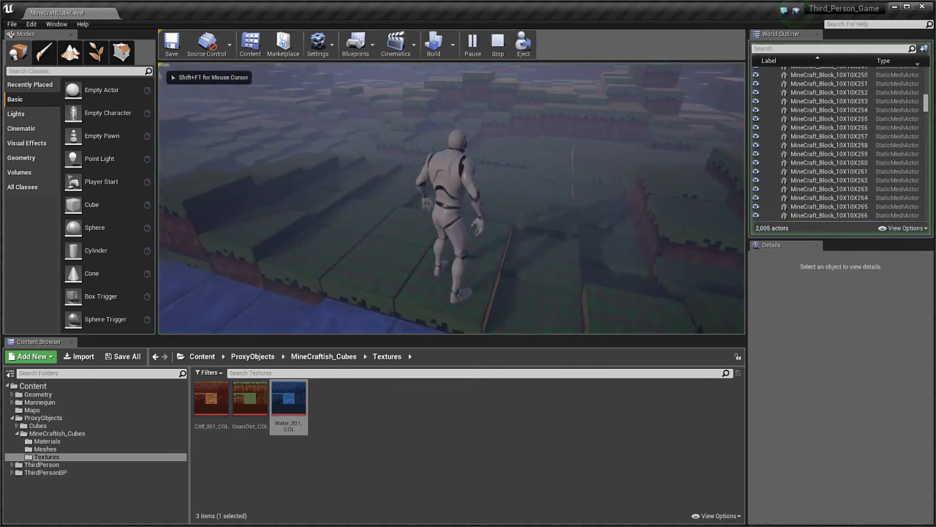
{"action": "key", "text": "w"}
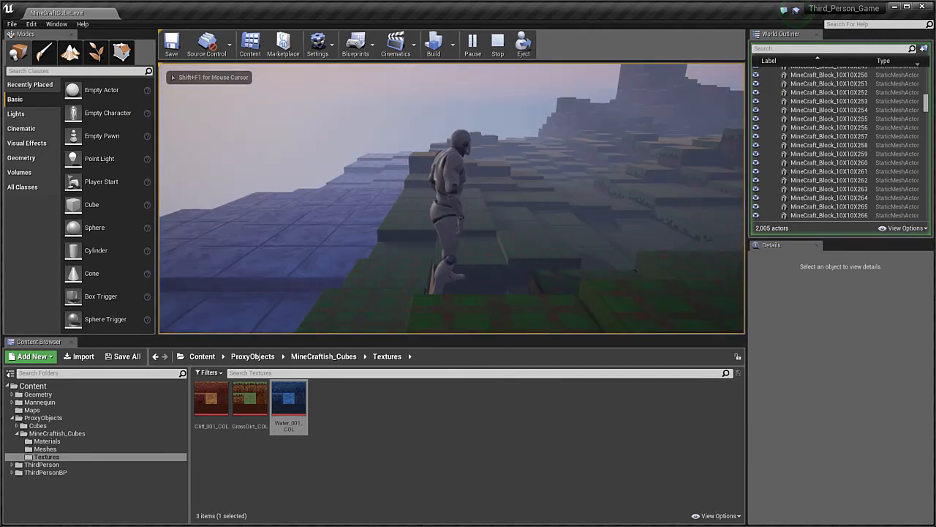
{"action": "key", "text": "F11"}
Step: Walk the character from the grass onto the water blocks along the level's edge and check the terrain there
{"action": "key", "text": "w"}
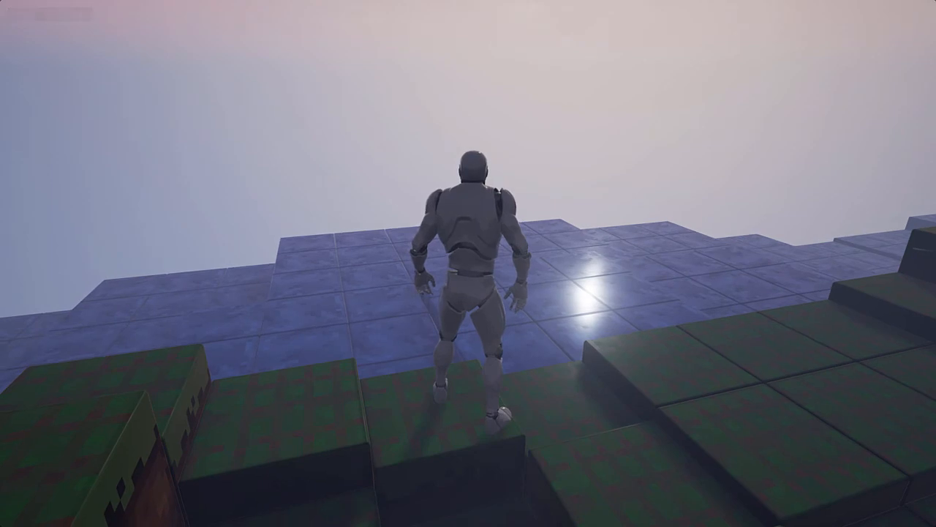
{"action": "key", "text": "w"}
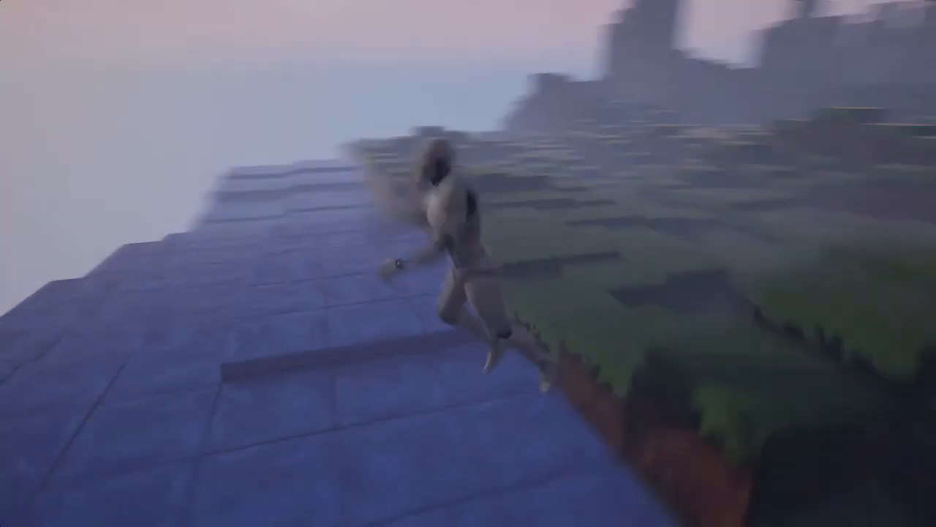
{"action": "key", "text": "w"}
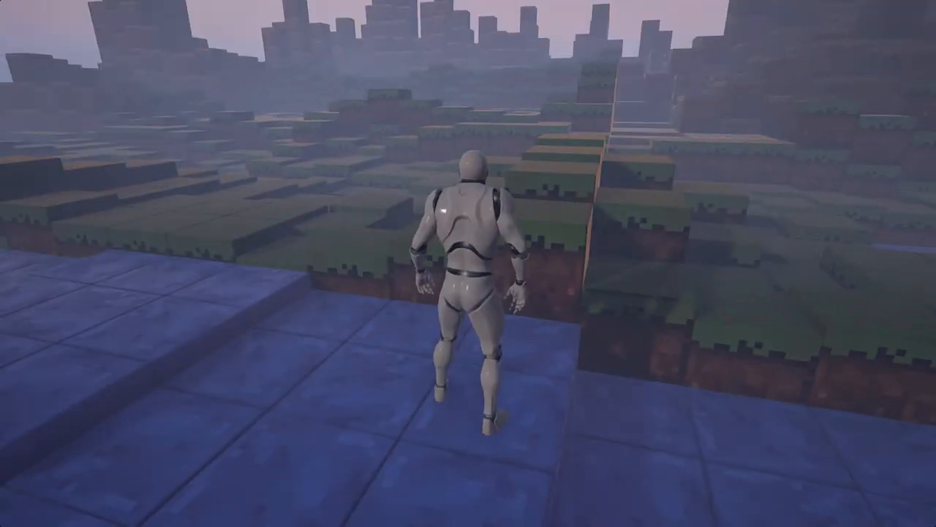
{"action": "key", "text": "a"}
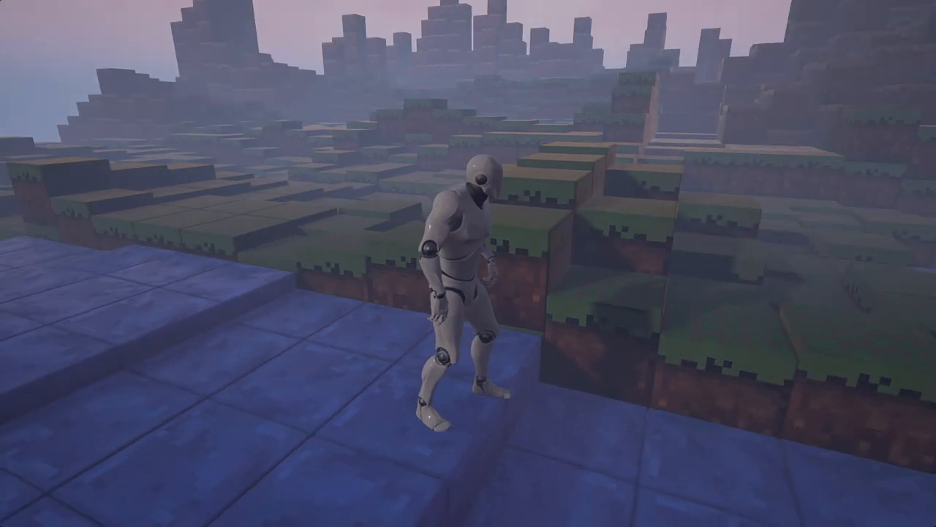
{"action": "key", "text": "a"}
{"action": "key", "text": "w"}
{"action": "key", "text": "space"}
Step: Jump the character onto the grass blocks and run past the small pond towards the cliffs
{"action": "key", "text": "d"}
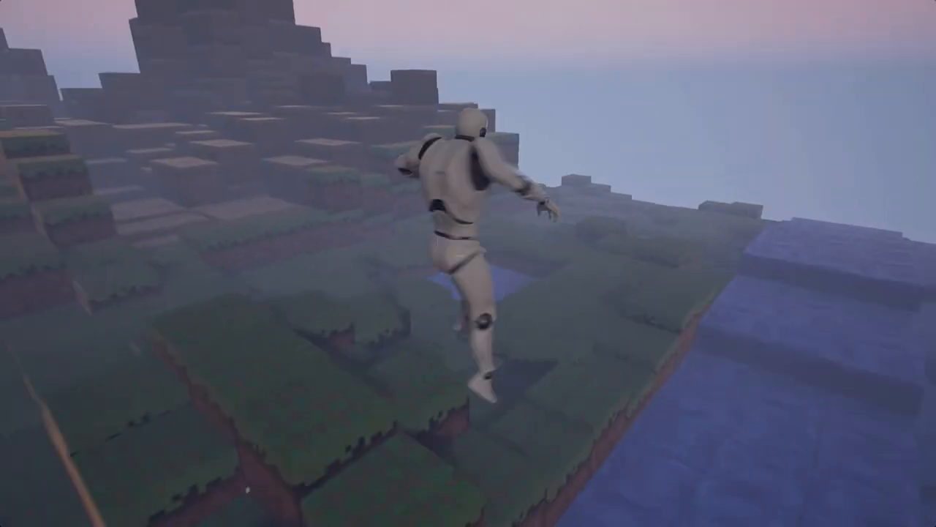
{"action": "key", "text": "space"}
{"action": "key", "text": "d"}
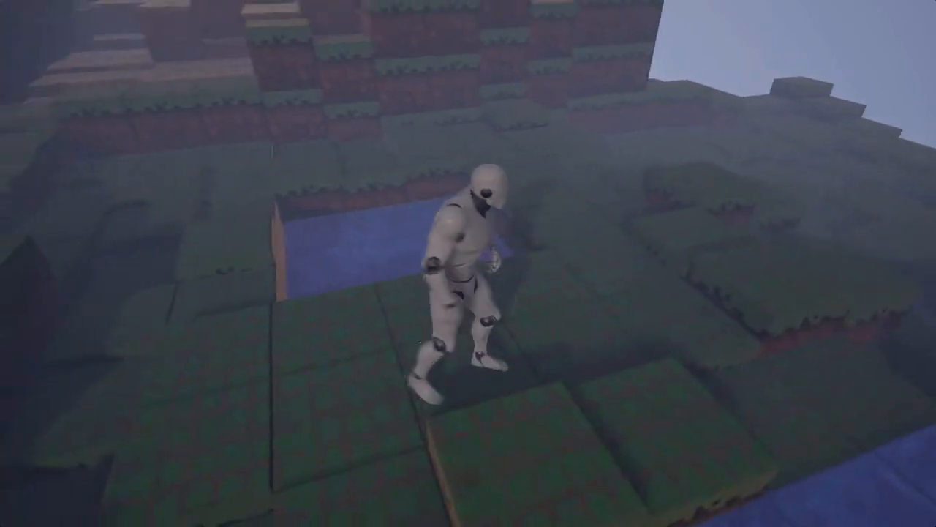
{"action": "key", "text": "w"}
{"action": "key", "text": "d"}
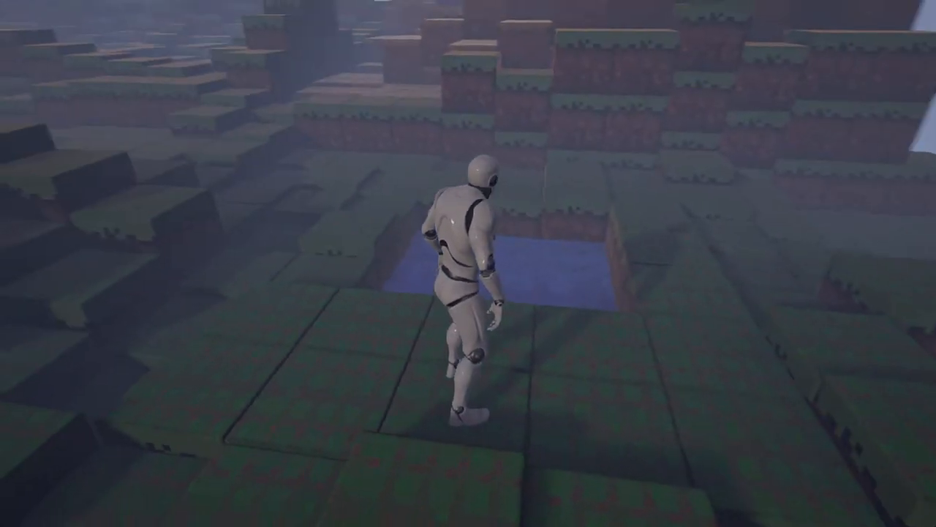
{"action": "key", "text": "w"}
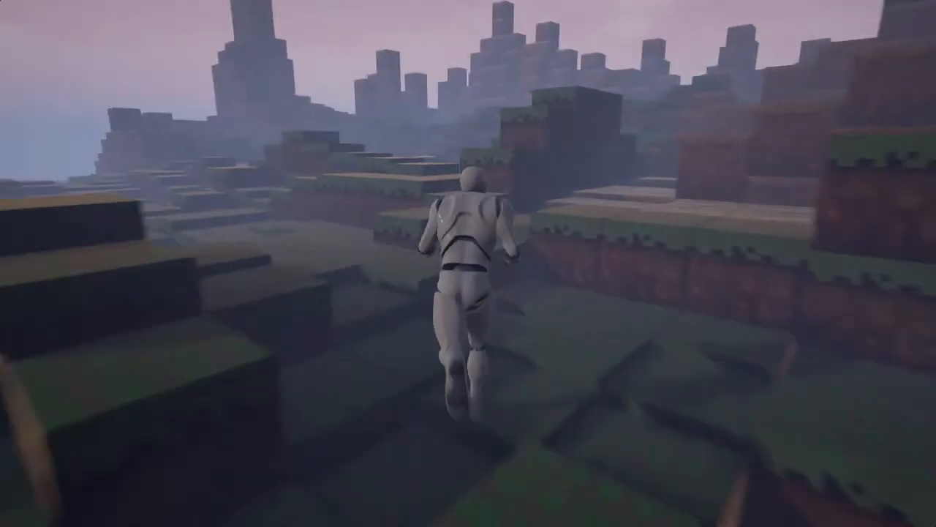
{"action": "key", "text": "a"}
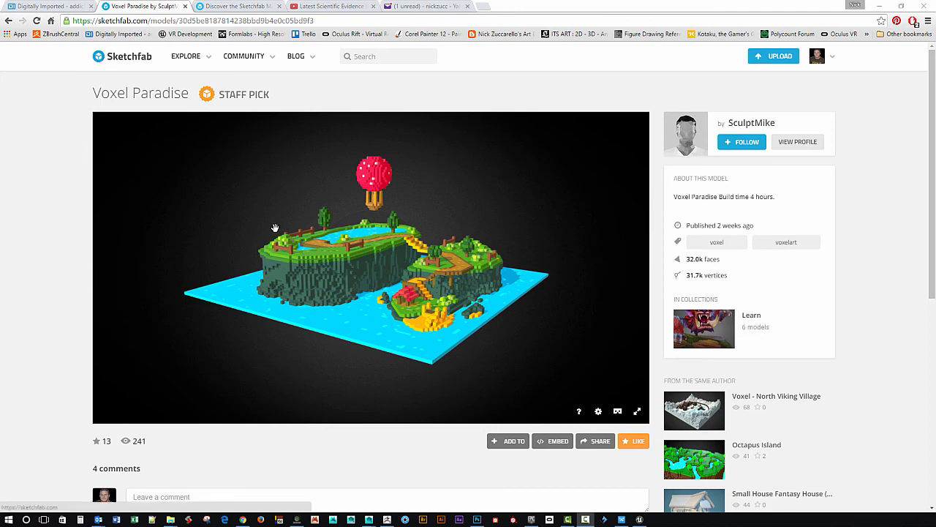
Step: Switch to Sketchfab in the browser and examine the Voxel Paradise model's grass, stairs, path, pond and balloon up close
{"action": "left_click_drag", "start_coordinate": [299, 261], "coordinate": [338, 291]}
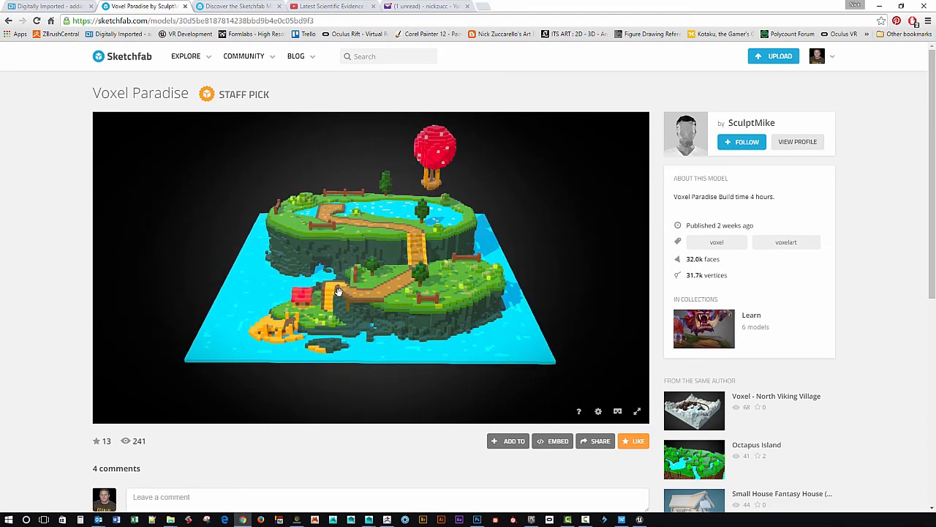
{"action": "scroll", "coordinate": [395, 307], "scroll_direction": "up", "scroll_amount": 5}
{"action": "left_click_drag", "start_coordinate": [418, 316], "coordinate": [374, 302]}
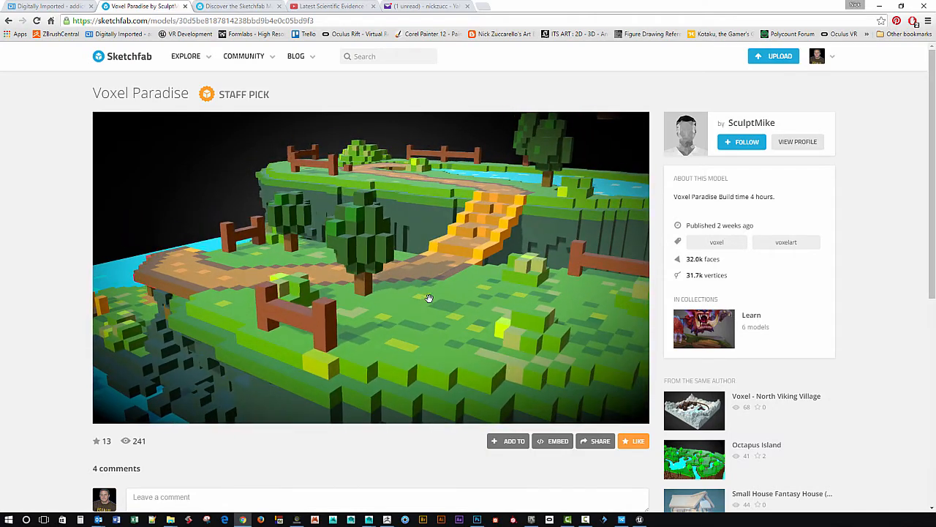
{"action": "scroll", "coordinate": [370, 279], "scroll_direction": "up", "scroll_amount": 3}
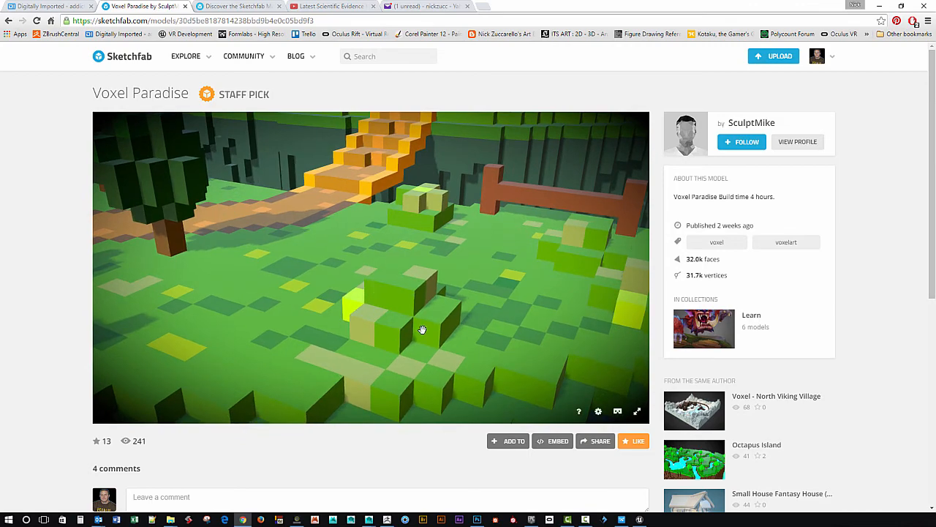
{"action": "left_click_drag", "start_coordinate": [434, 279], "coordinate": [473, 331]}
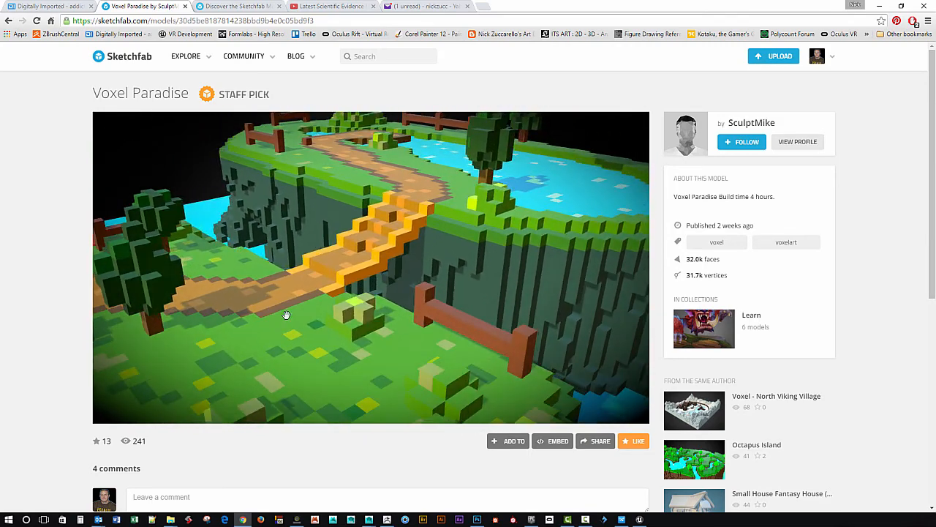
{"action": "mouse_move", "coordinate": [286, 314]}
{"action": "left_mouse_down"}
{"action": "mouse_move", "coordinate": [370, 319]}
{"action": "mouse_move", "coordinate": [336, 259]}
{"action": "mouse_move", "coordinate": [341, 285]}
{"action": "left_mouse_up"}
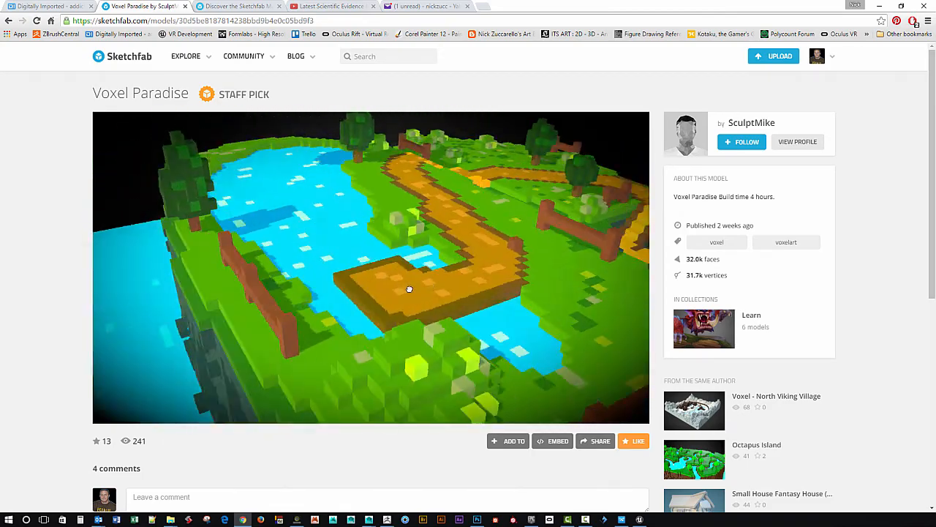
{"action": "left_click_drag", "start_coordinate": [410, 289], "coordinate": [324, 297]}
{"action": "mouse_move", "coordinate": [381, 269]}
{"action": "left_mouse_down"}
{"action": "mouse_move", "coordinate": [340, 366]}
{"action": "mouse_move", "coordinate": [436, 379]}
{"action": "left_mouse_up"}
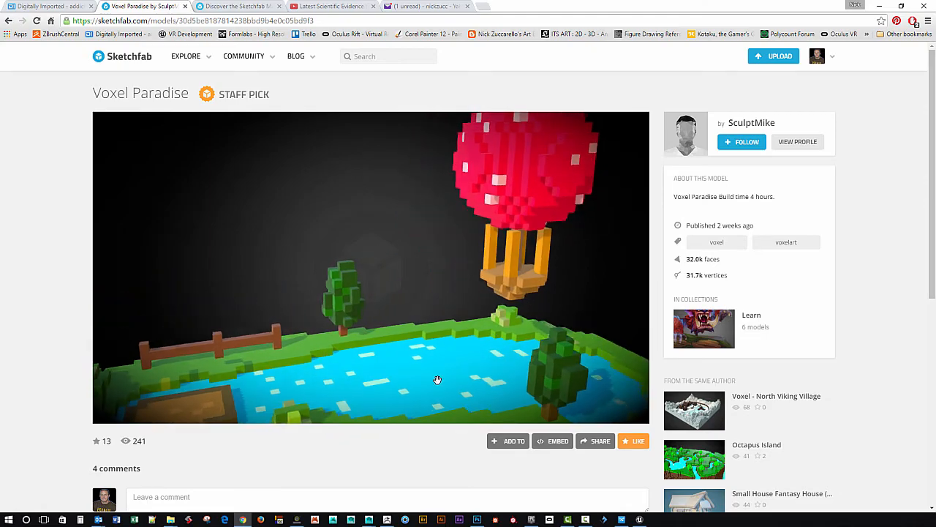
Step: View Voxel Paradise in full screen, examine both islands and their connecting stairs, and leave full screen
{"action": "left_click", "coordinate": [639, 414]}
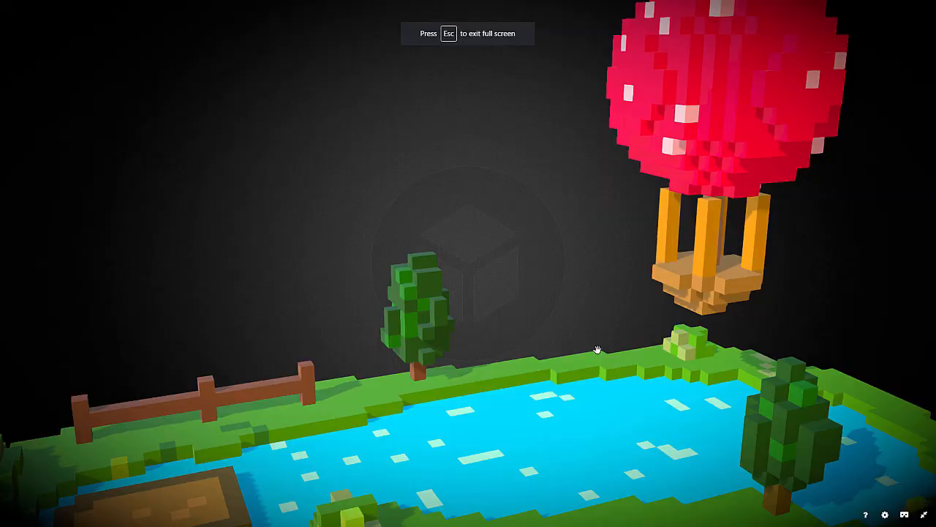
{"action": "mouse_move", "coordinate": [640, 414]}
{"action": "left_mouse_down"}
{"action": "mouse_move", "coordinate": [522, 385]}
{"action": "mouse_move", "coordinate": [574, 381]}
{"action": "mouse_move", "coordinate": [600, 408]}
{"action": "mouse_move", "coordinate": [899, 504]}
{"action": "mouse_move", "coordinate": [842, 502]}
{"action": "mouse_move", "coordinate": [764, 466]}
{"action": "mouse_move", "coordinate": [813, 402]}
{"action": "mouse_move", "coordinate": [669, 403]}
{"action": "mouse_move", "coordinate": [695, 408]}
{"action": "mouse_move", "coordinate": [696, 382]}
{"action": "mouse_move", "coordinate": [920, 477]}
{"action": "left_mouse_up"}
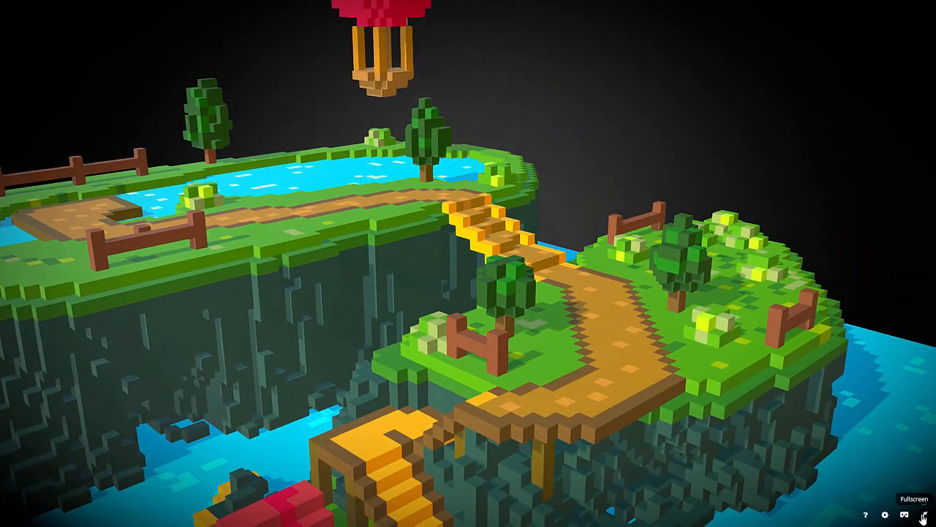
{"action": "left_click", "coordinate": [923, 517]}
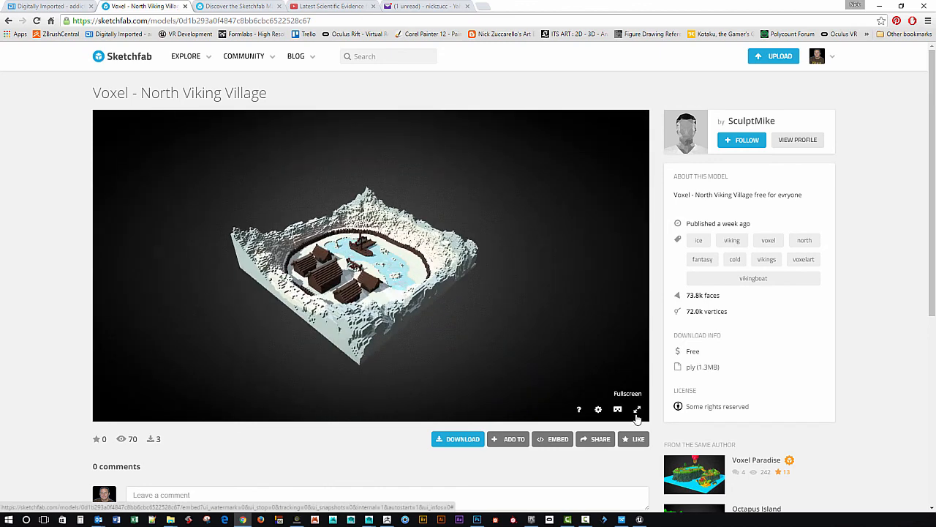
Step: View the Voxel - North Viking Village model in full screen and examine its houses, ship and snowy mountains
{"action": "left_click", "coordinate": [636, 410]}
{"action": "right_click_drag", "start_coordinate": [529, 365], "coordinate": [411, 372]}
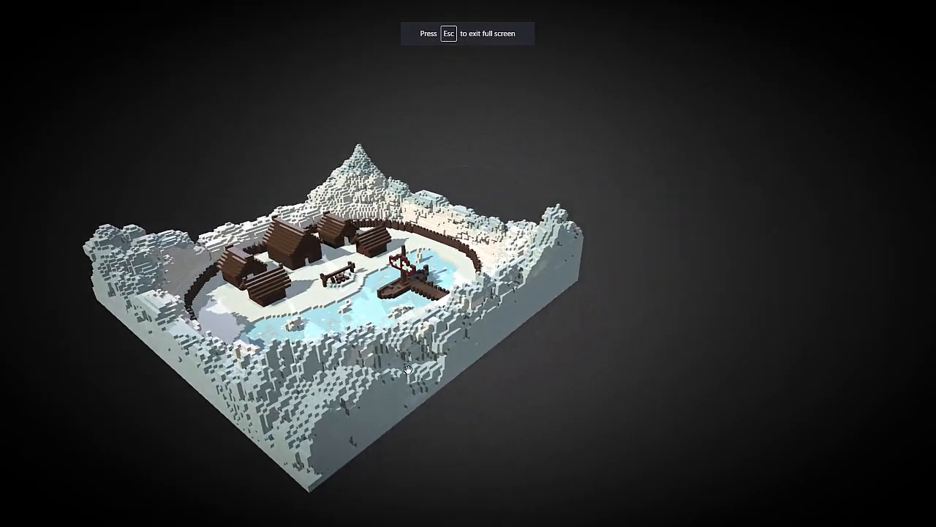
{"action": "scroll", "coordinate": [411, 369], "scroll_direction": "up", "scroll_amount": 4}
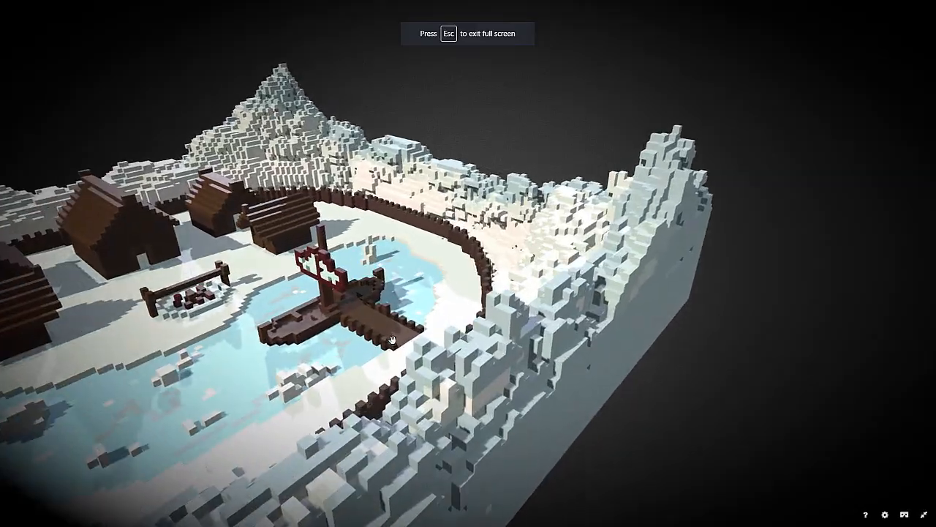
{"action": "mouse_move", "coordinate": [402, 358]}
{"action": "left_mouse_down"}
{"action": "mouse_move", "coordinate": [391, 349]}
{"action": "mouse_move", "coordinate": [473, 341]}
{"action": "mouse_move", "coordinate": [349, 340]}
{"action": "mouse_move", "coordinate": [498, 347]}
{"action": "mouse_move", "coordinate": [393, 345]}
{"action": "left_mouse_up"}
{"action": "right_click_drag", "start_coordinate": [393, 344], "coordinate": [518, 334]}
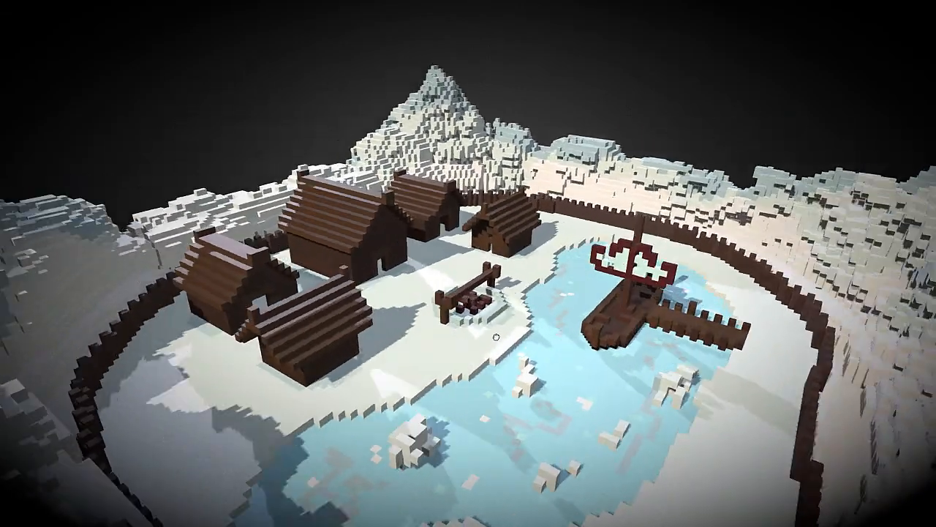